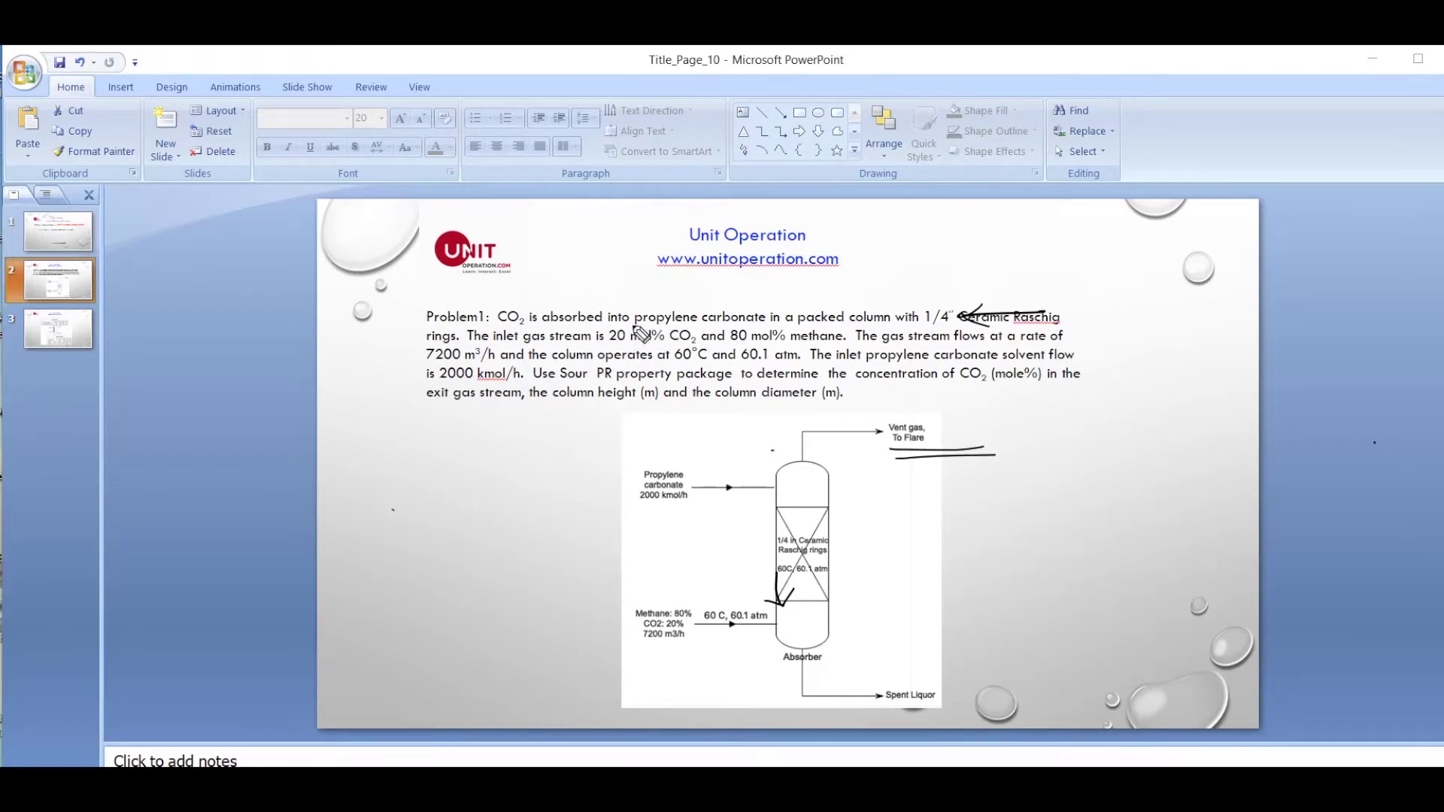
Examine the packed-column problem and diagram, temporarily marking the feeds, packing, operating conditions, Sour PR package and outlet streams, and clear the marks
mouse_move(664, 442)
mouse_down()
mouse_move(664, 467)
mouse_move(670, 450)
mouse_up()
mouse_move(870, 525)
mouse_down()
mouse_move(820, 525)
mouse_move(827, 535)
mouse_up()
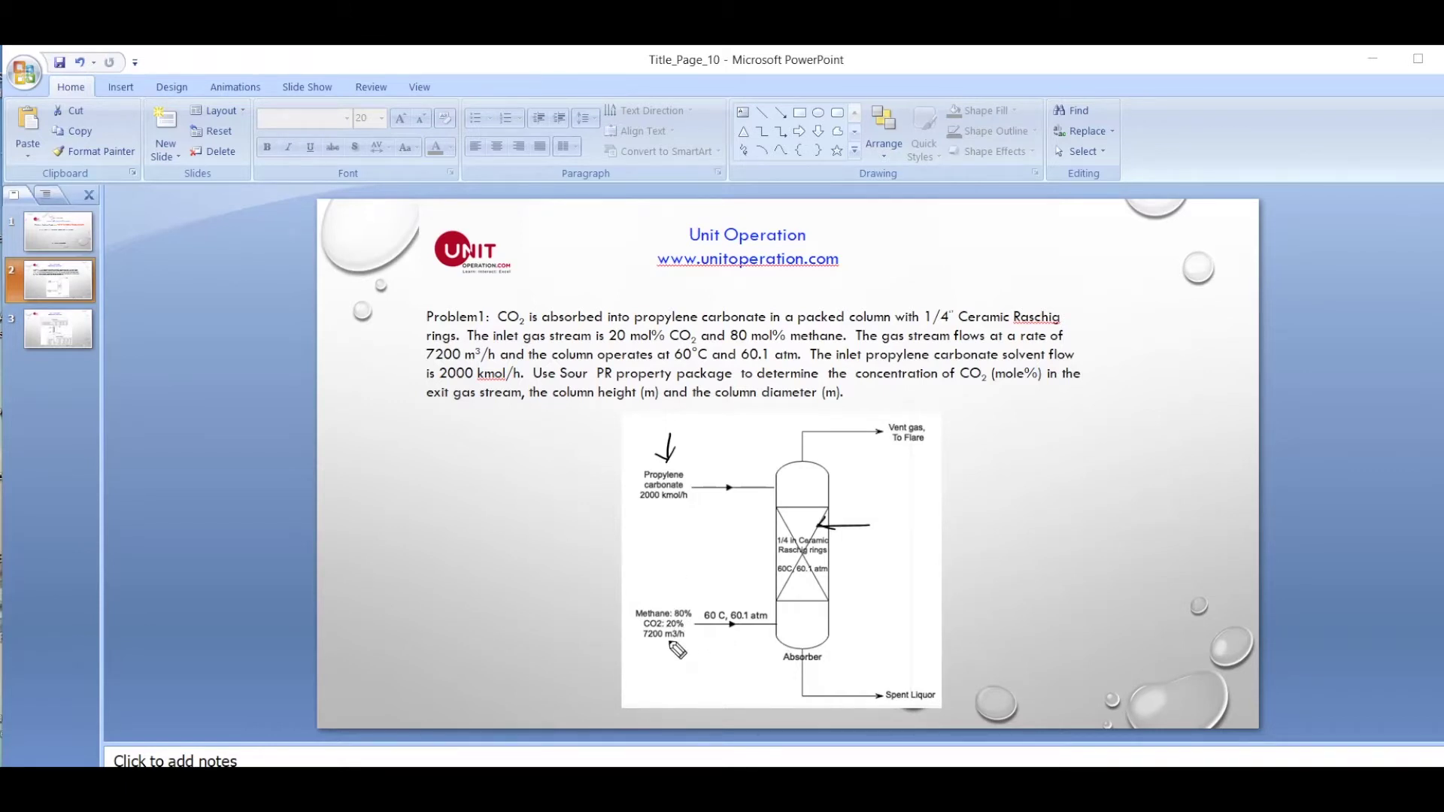
drag(686, 630, 711, 640)
drag(655, 590, 656, 606)
drag(667, 657, 664, 645)
mouse_move(794, 580)
mouse_down()
mouse_move(777, 583)
mouse_move(810, 600)
mouse_up()
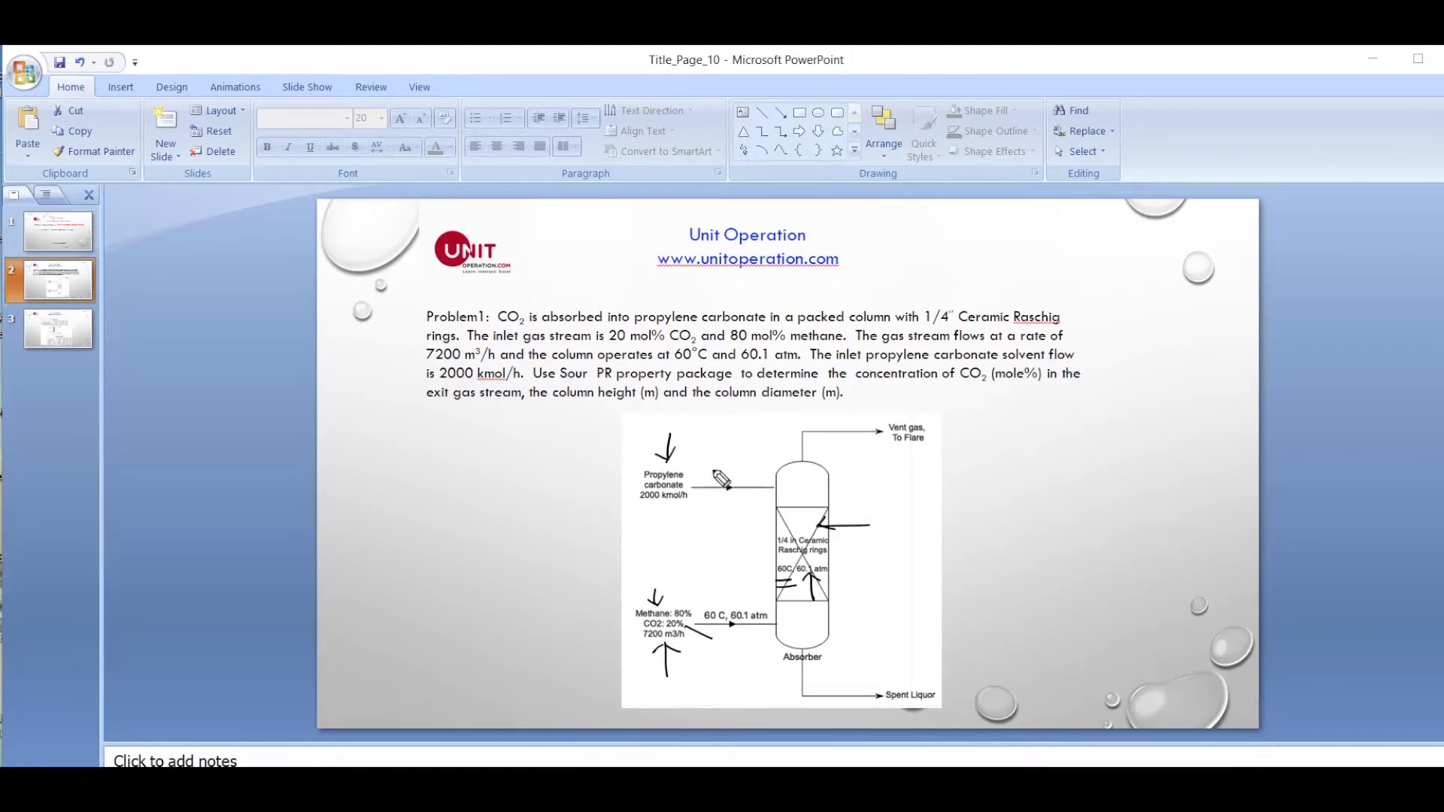
mouse_move(665, 530)
mouse_down()
mouse_move(665, 505)
mouse_move(672, 514)
mouse_up()
mouse_move(564, 384)
mouse_down()
mouse_move(612, 384)
mouse_move(585, 448)
mouse_up()
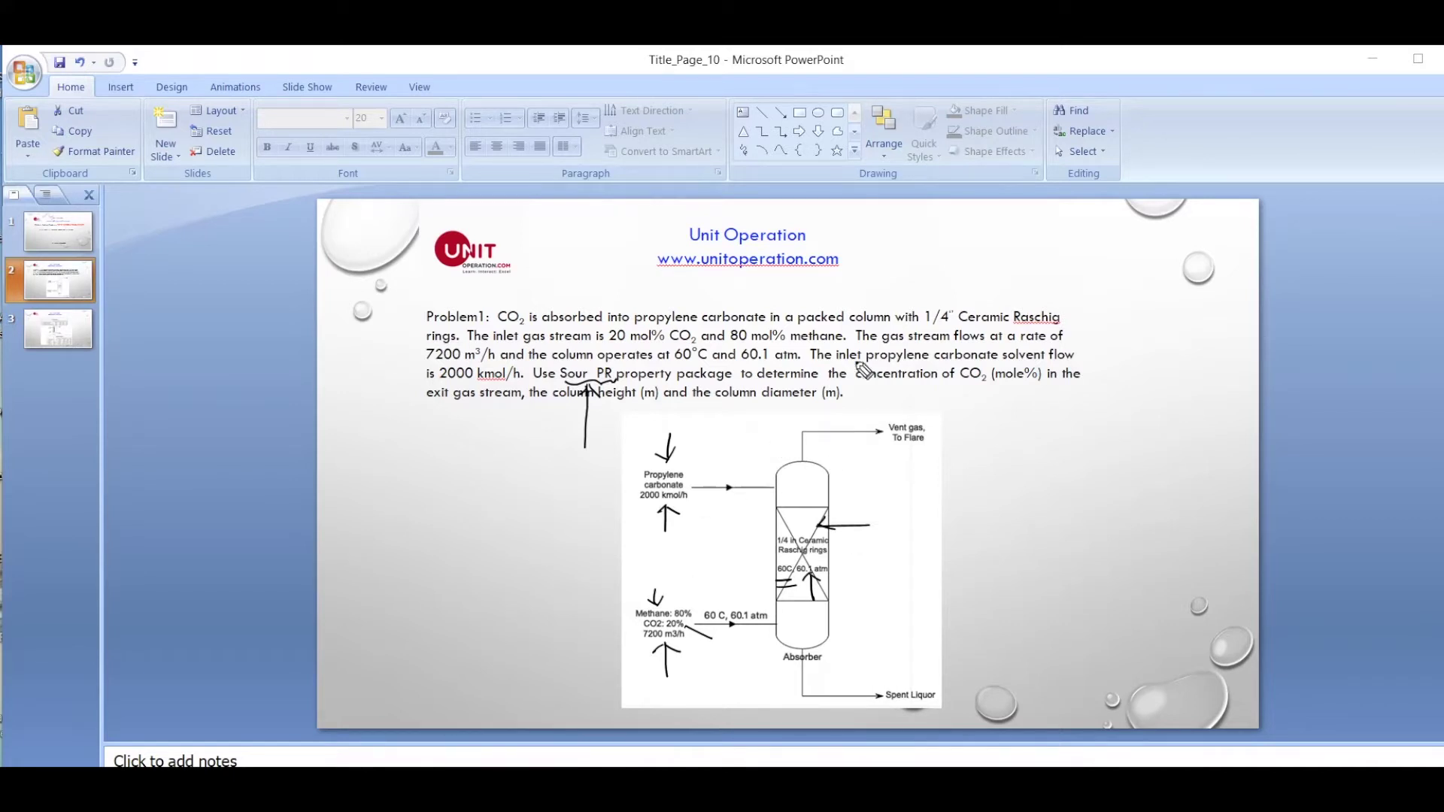
drag(935, 391, 989, 397)
mouse_move(645, 487)
mouse_down()
mouse_move(605, 512)
mouse_move(591, 552)
mouse_move(595, 597)
mouse_move(643, 627)
mouse_up()
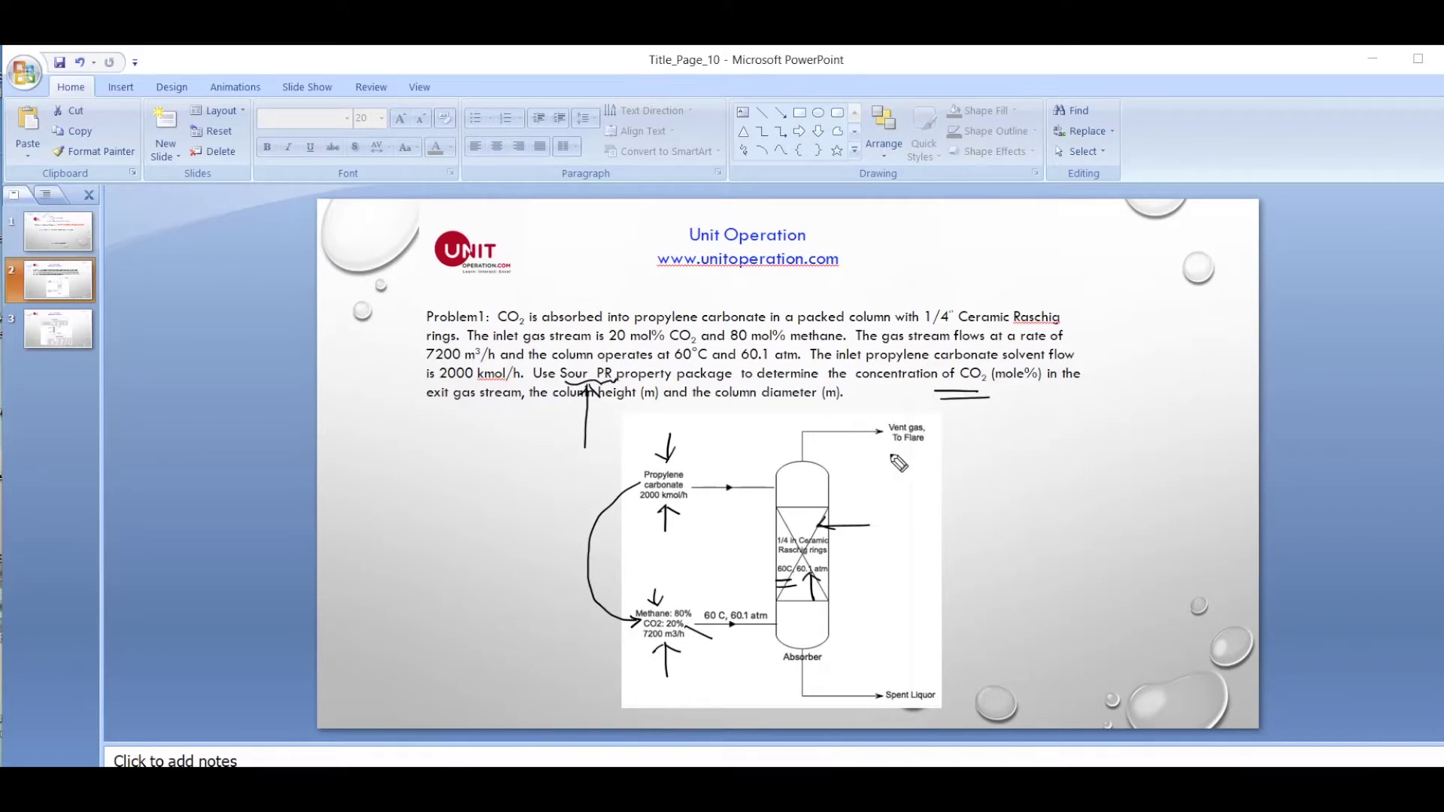
mouse_move(892, 450)
mouse_down()
mouse_move(884, 461)
mouse_move(914, 472)
mouse_move(901, 475)
mouse_up()
drag(912, 478, 933, 489)
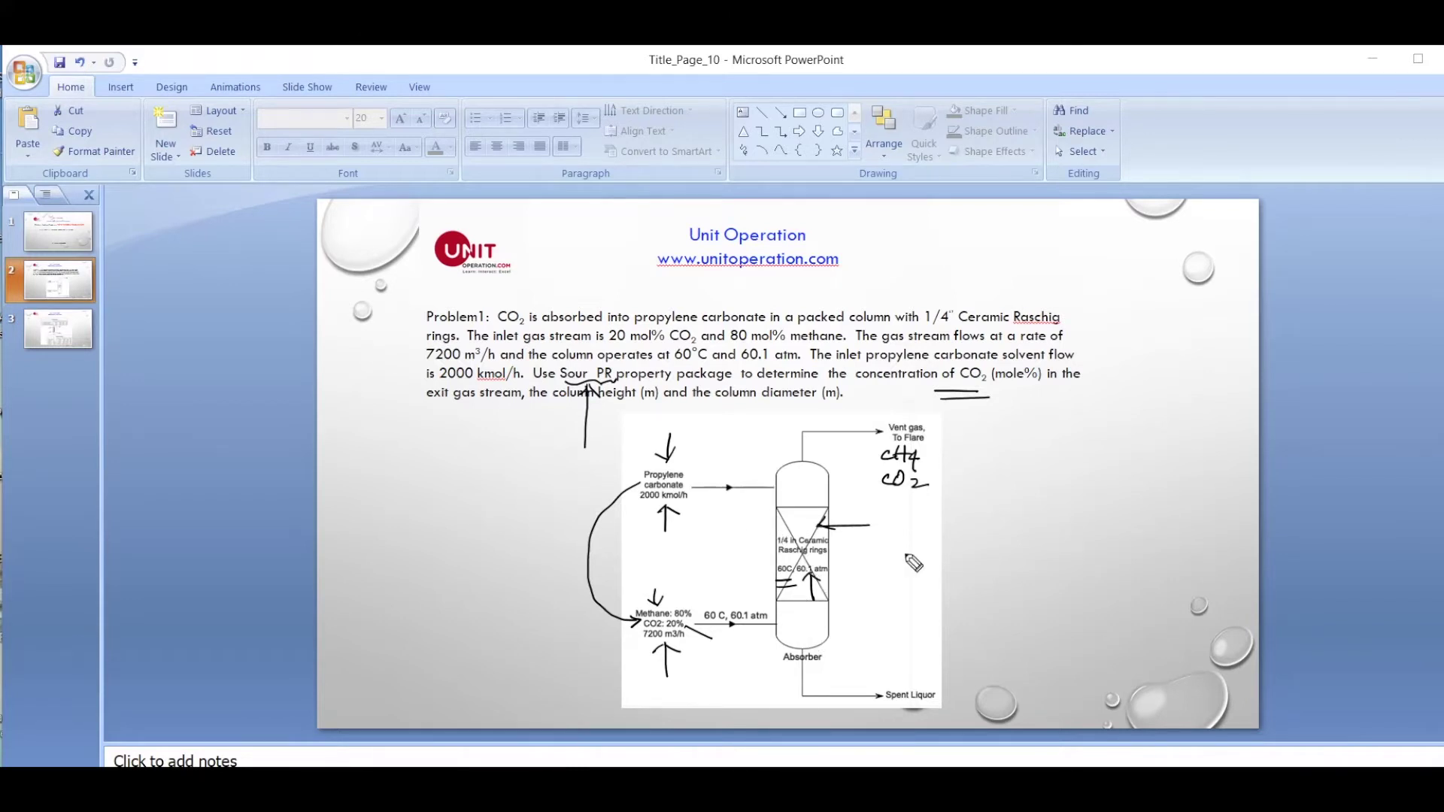
mouse_move(926, 468)
mouse_down()
mouse_move(871, 495)
mouse_move(915, 507)
mouse_move(938, 480)
mouse_up()
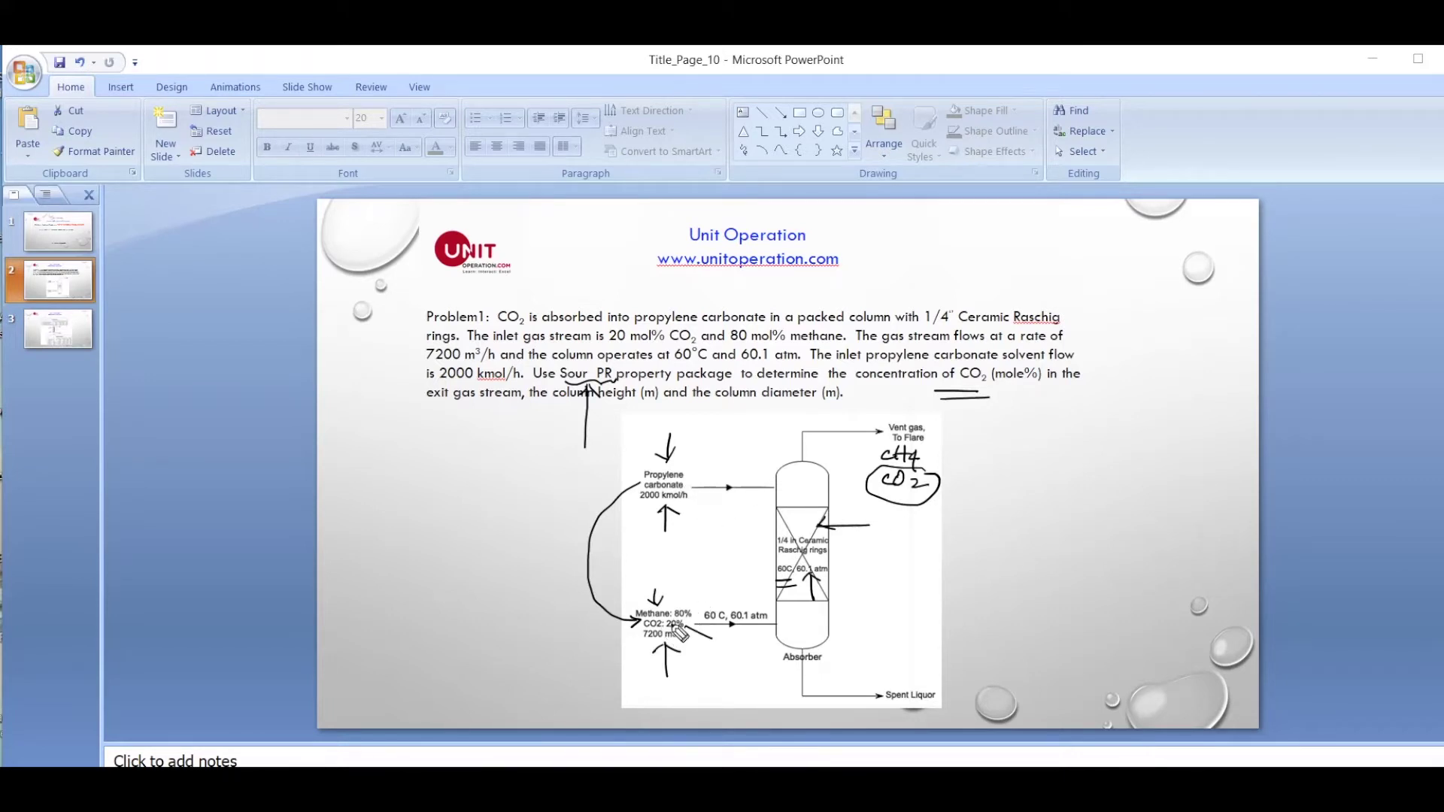
mouse_move(938, 675)
mouse_down()
mouse_move(867, 690)
mouse_move(896, 724)
mouse_move(964, 685)
mouse_move(932, 667)
mouse_up()
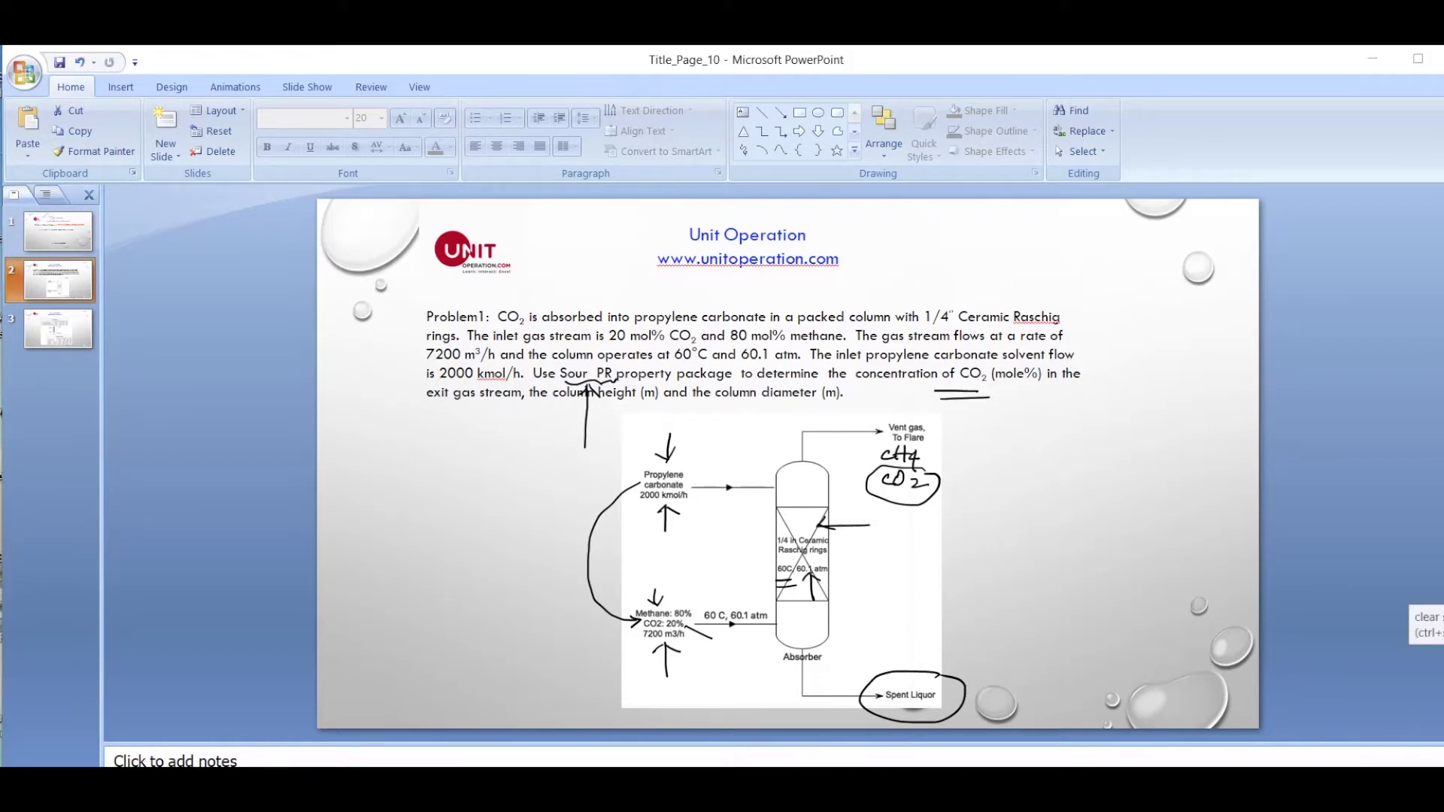
key(ctrl+shift+c)
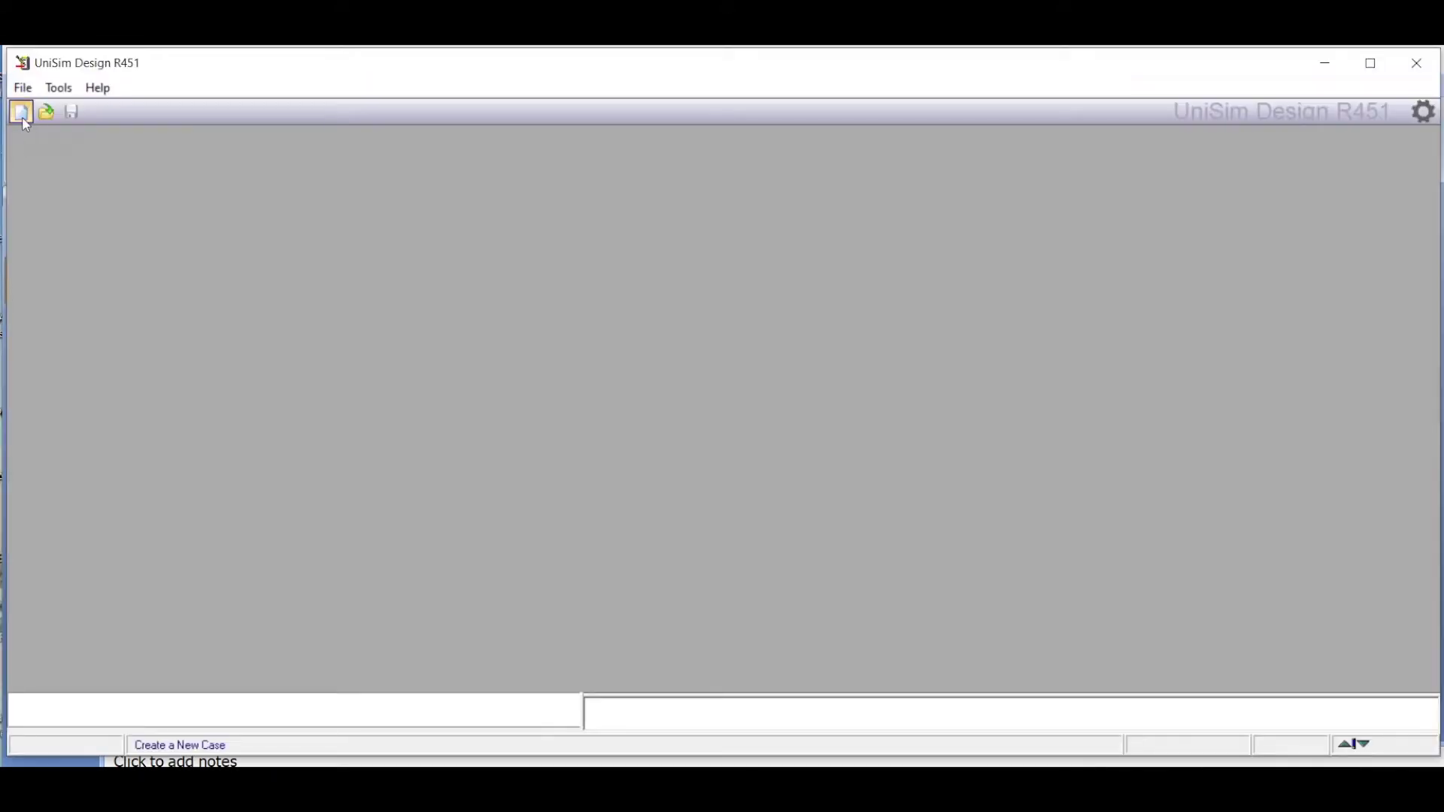
Create a new case in UniSim Design and add a fluid package using the Sour PR property package
click(21, 113)
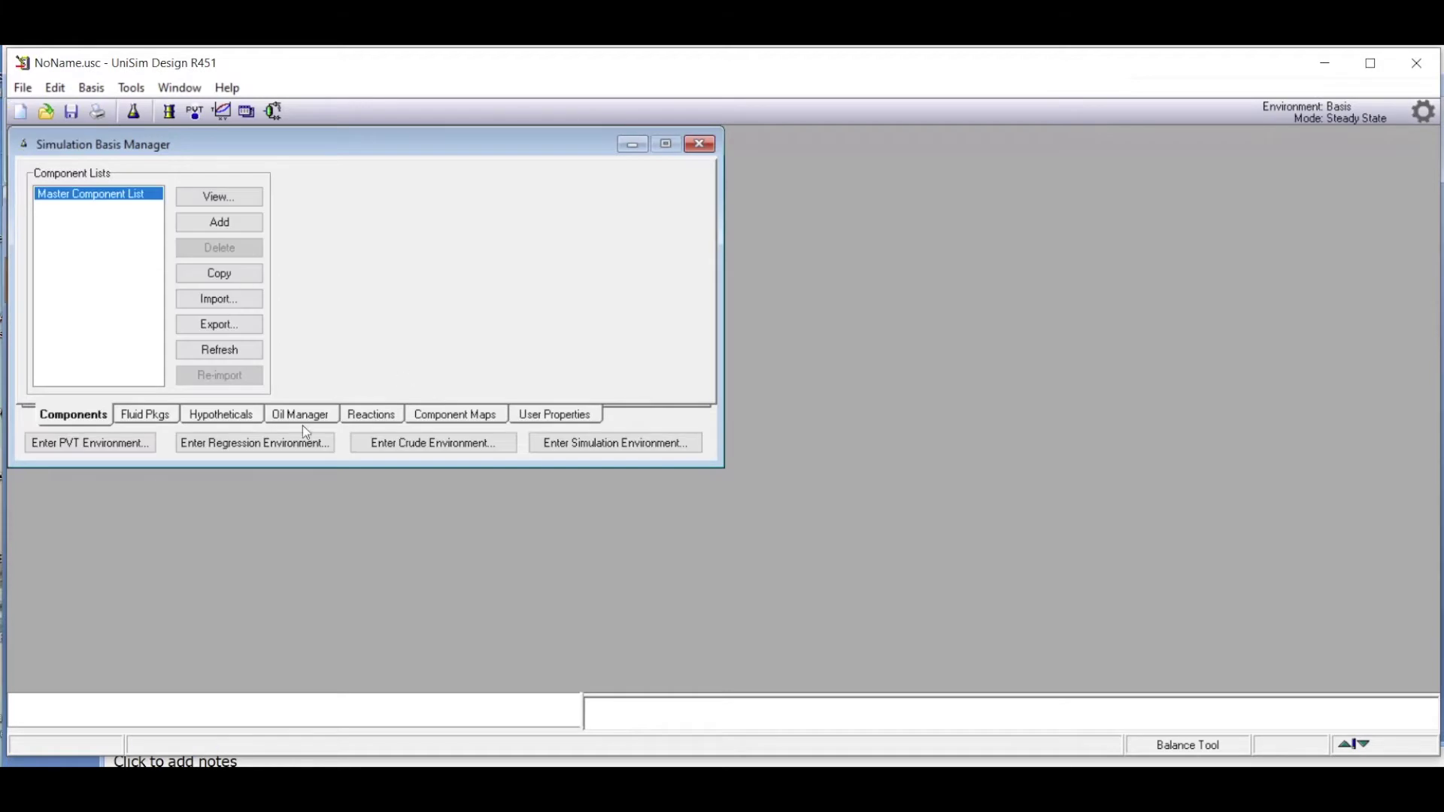
click(140, 418)
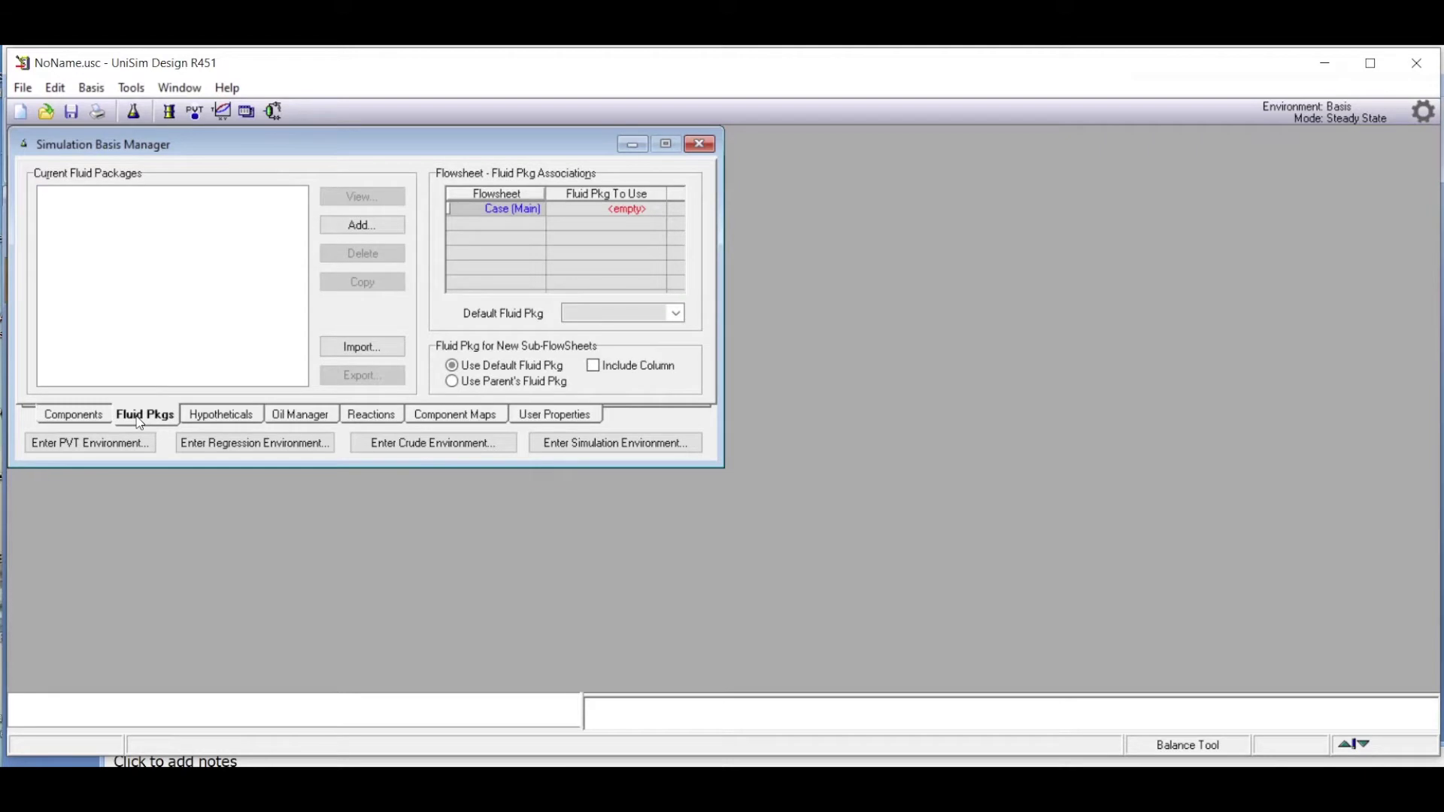
click(352, 227)
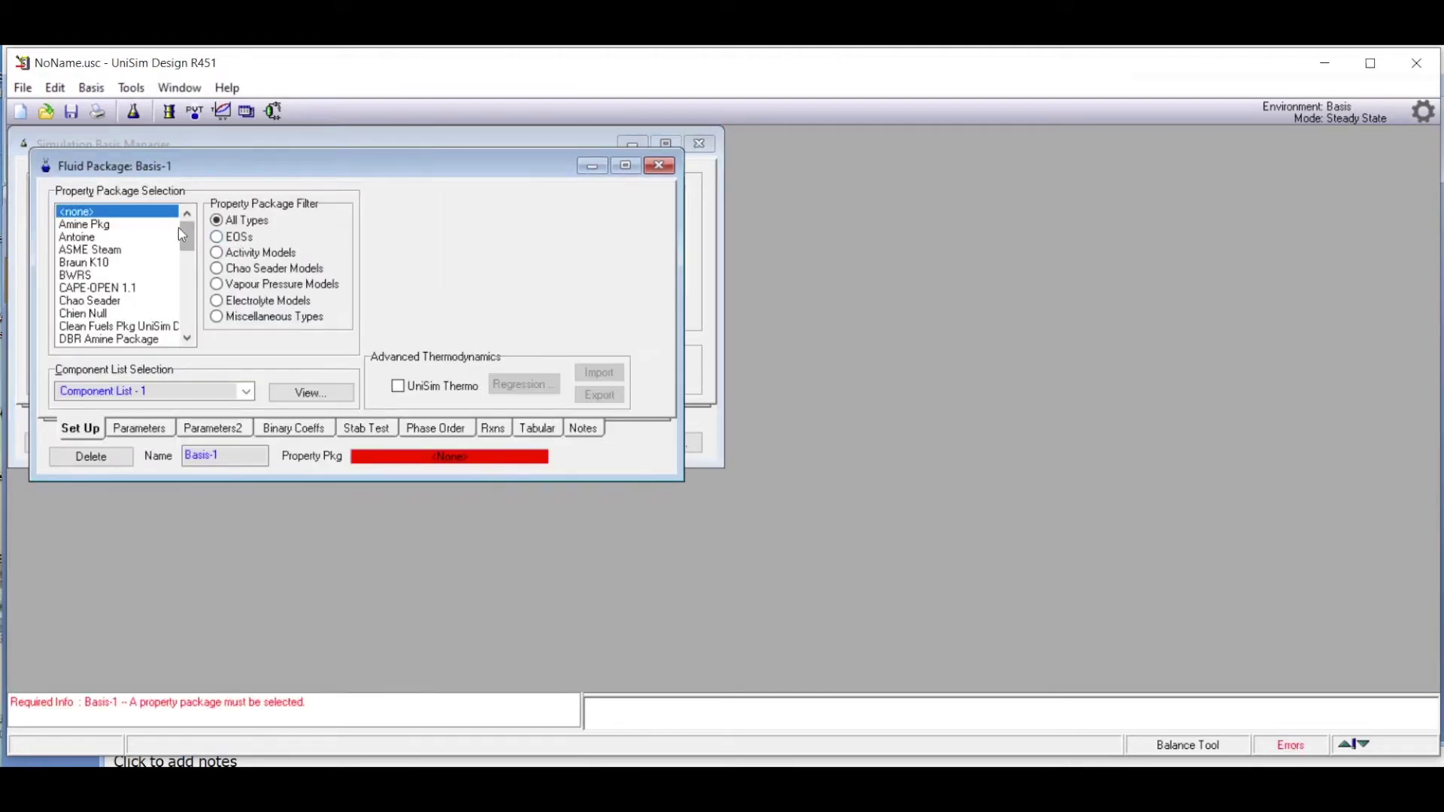
drag(193, 239, 194, 296)
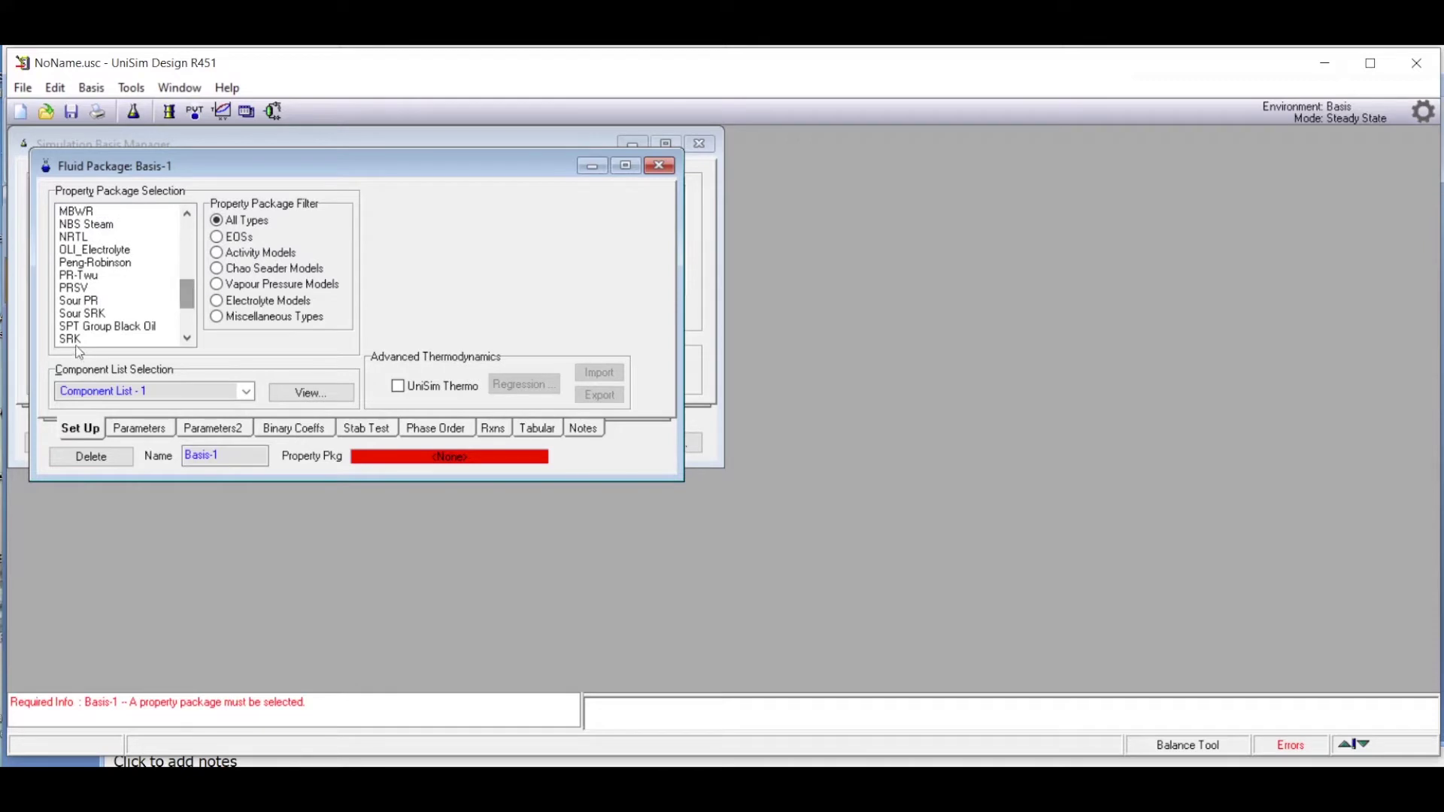
click(94, 303)
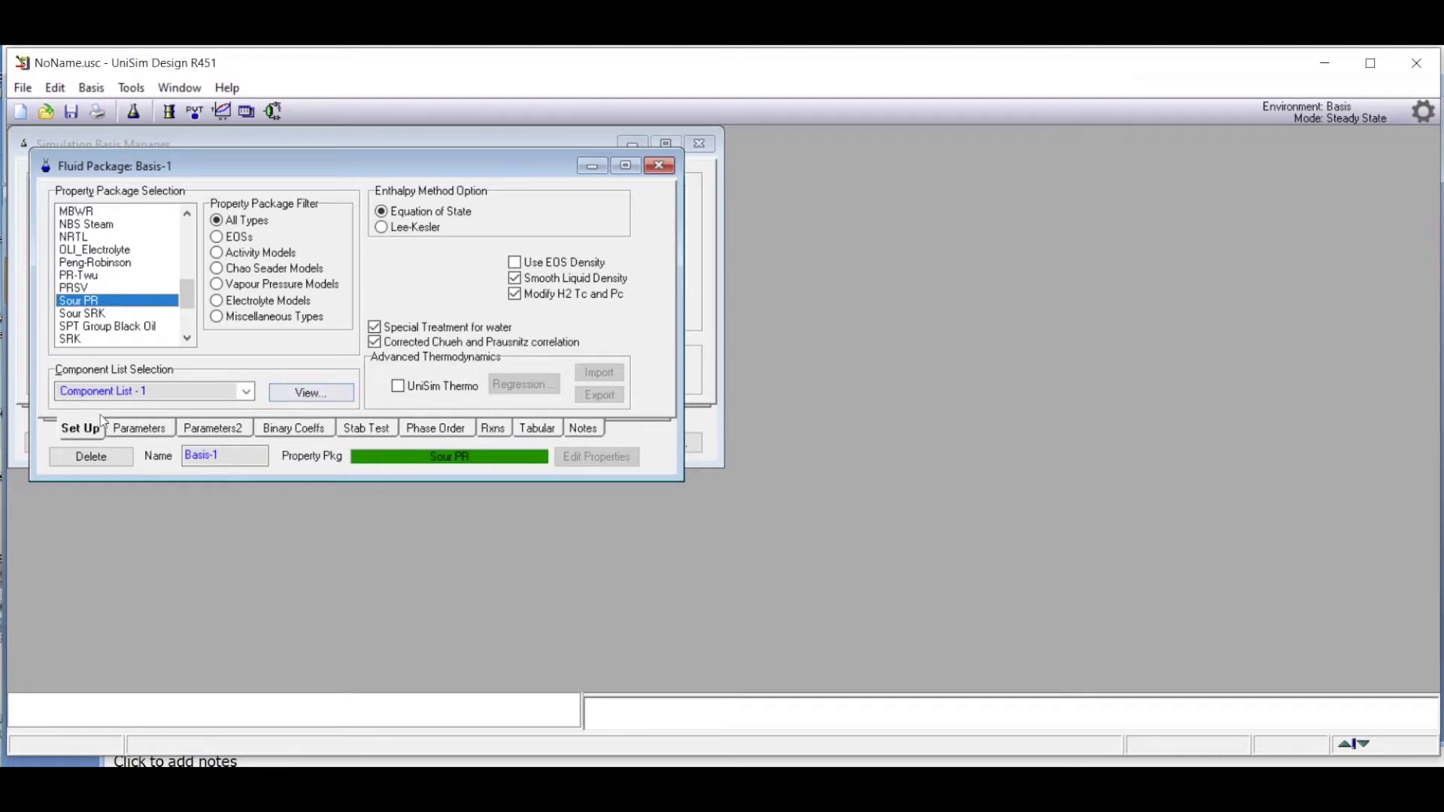
Add Methane and CO2 from the component library to the fluid package's component list
click(318, 398)
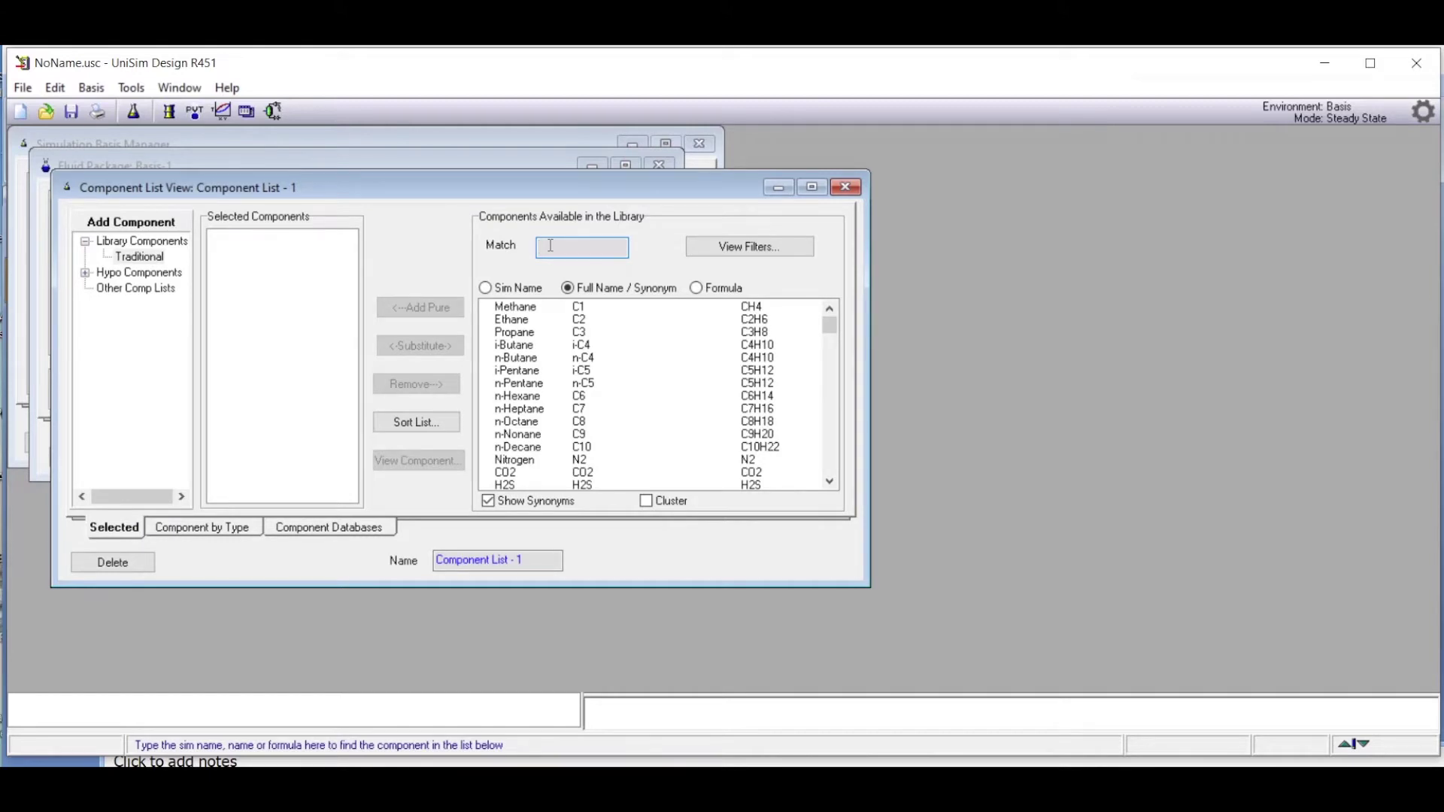
click(534, 310)
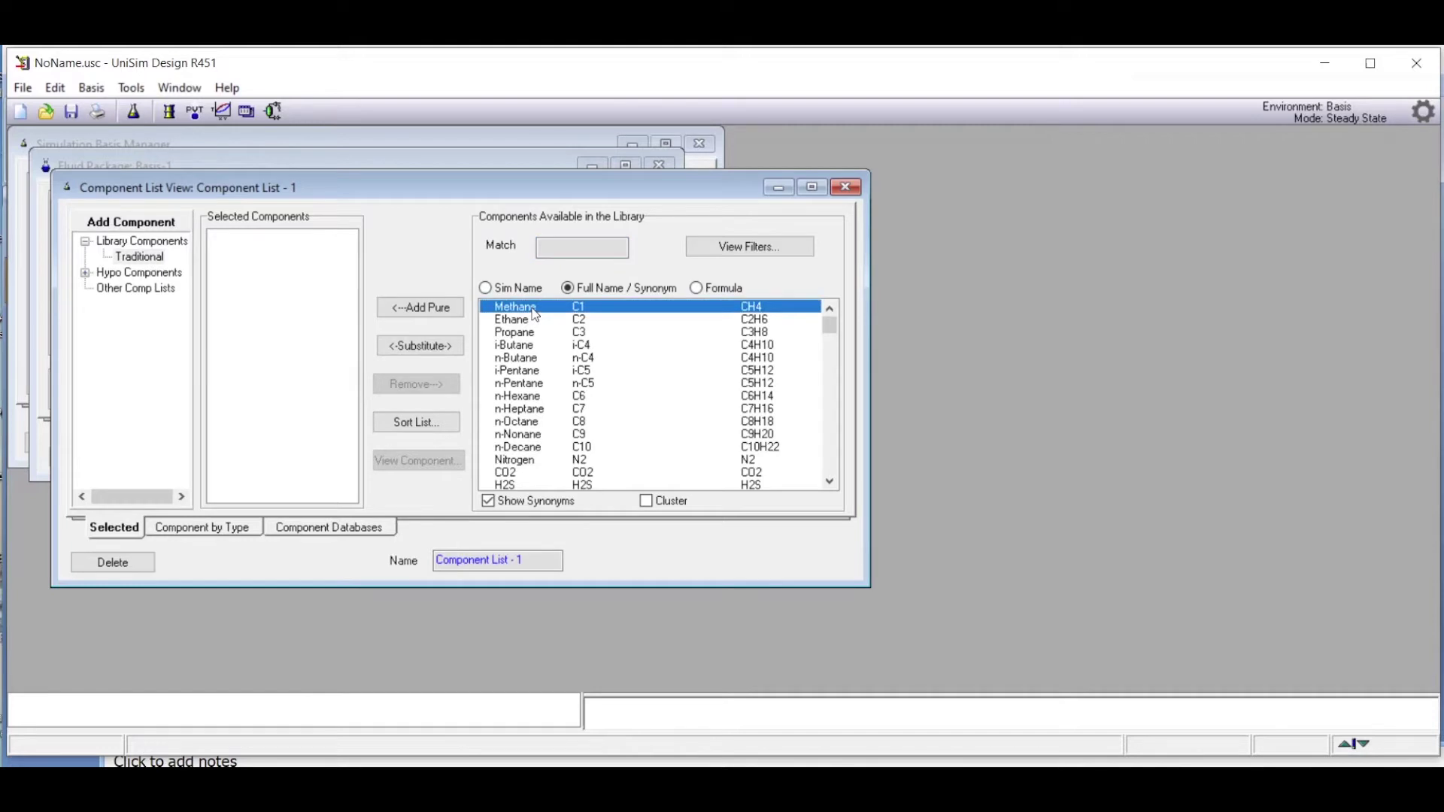
double_click(534, 309)
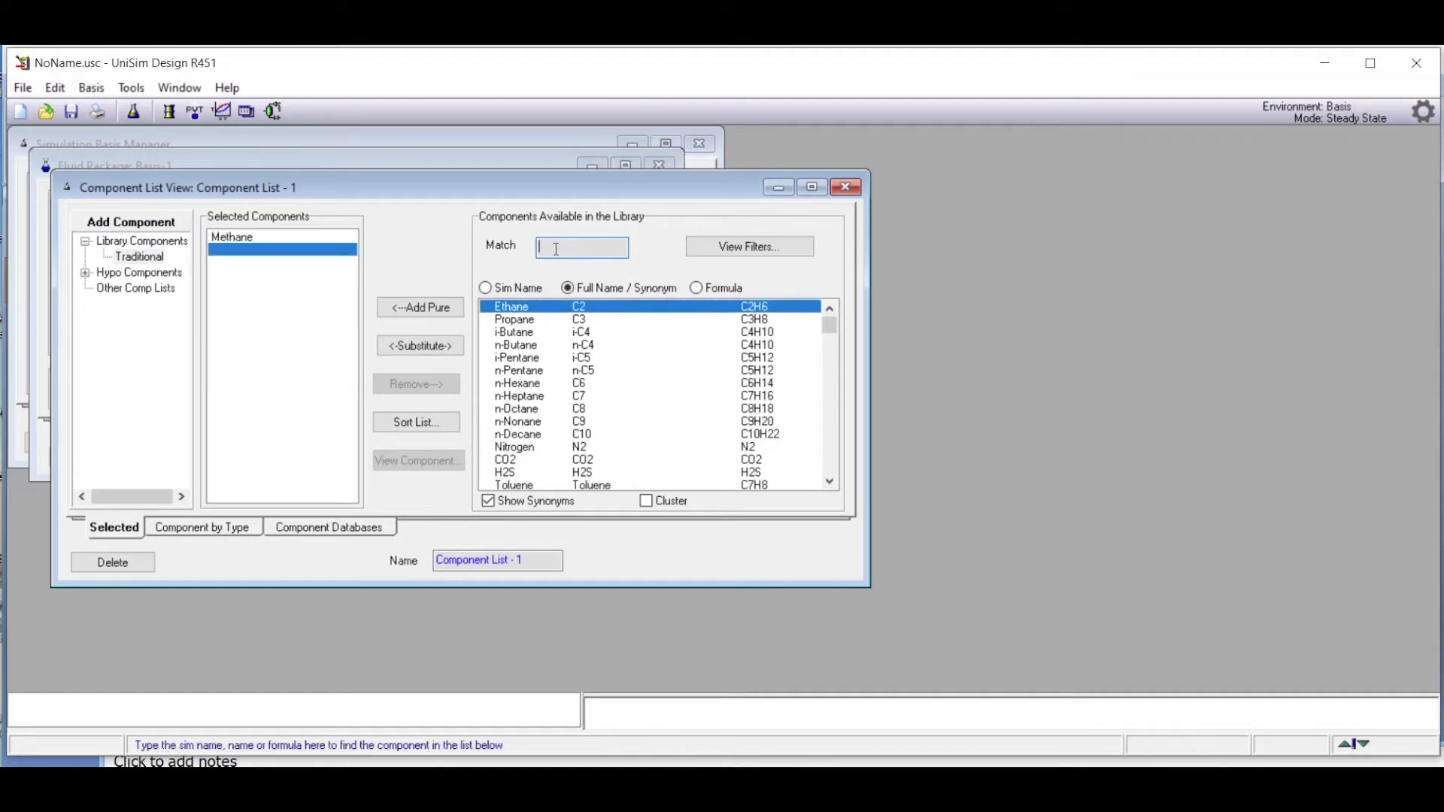
text(co2)
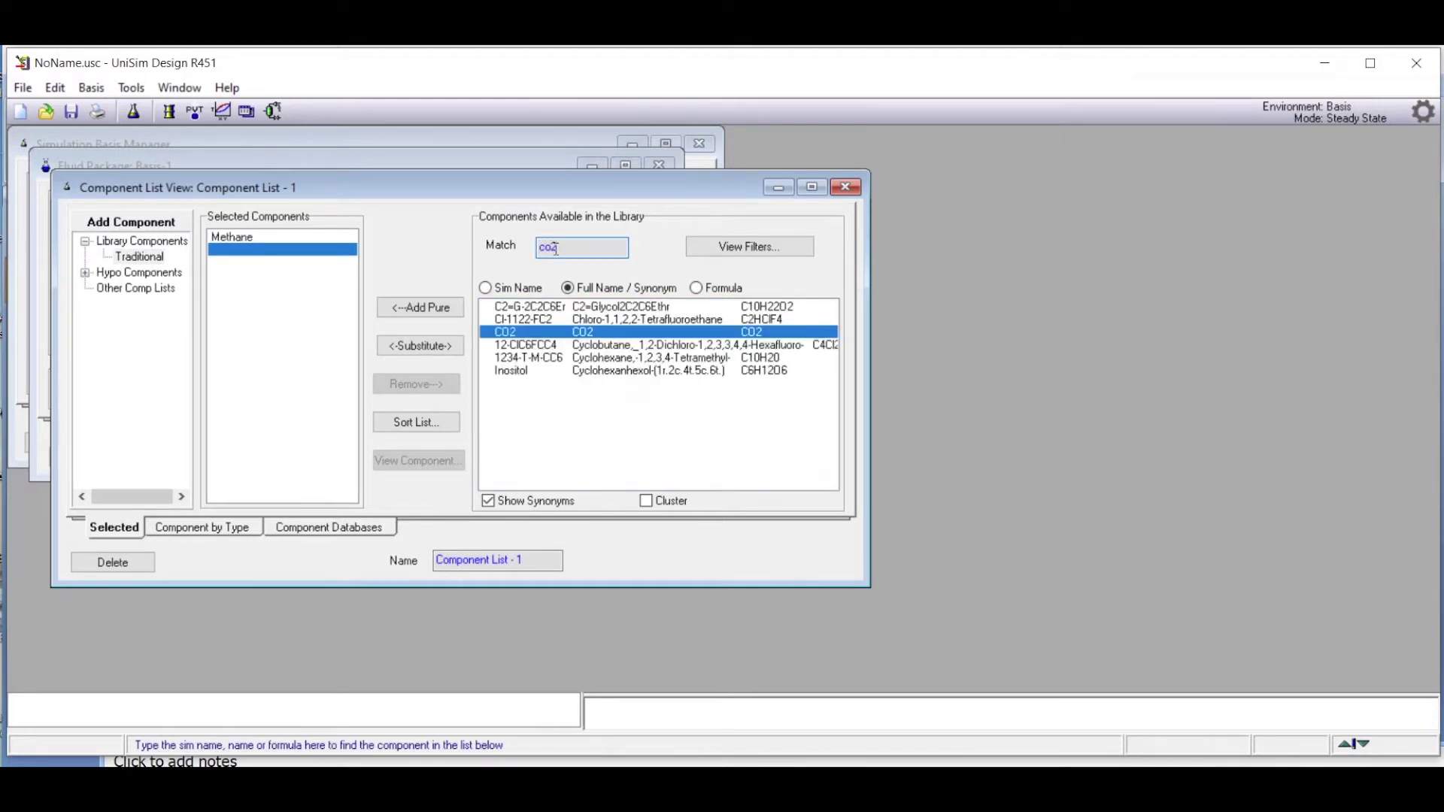
key(Return)
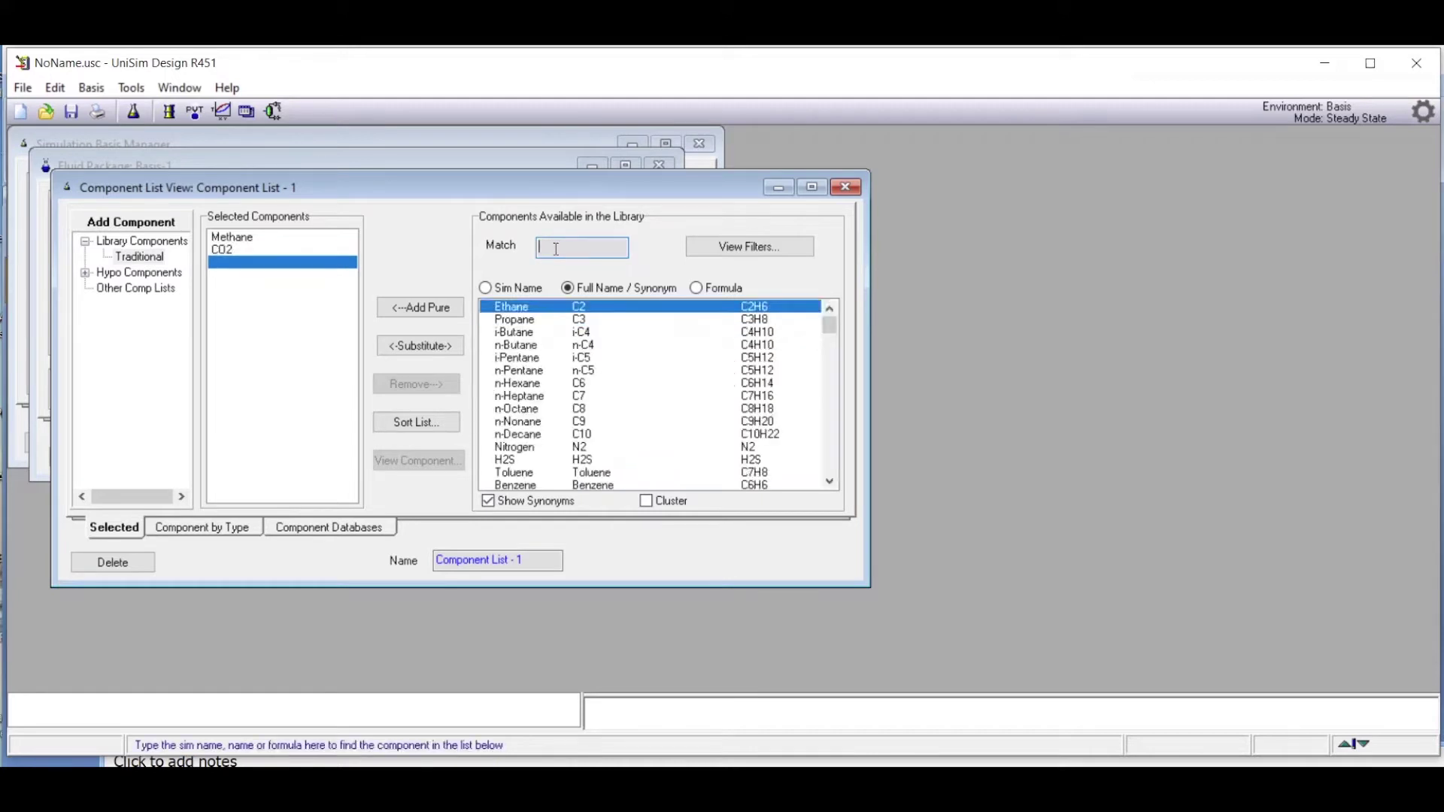
Find and add Propylenecarbonate to the component list, and close the component list and the fluid package
text(pr)
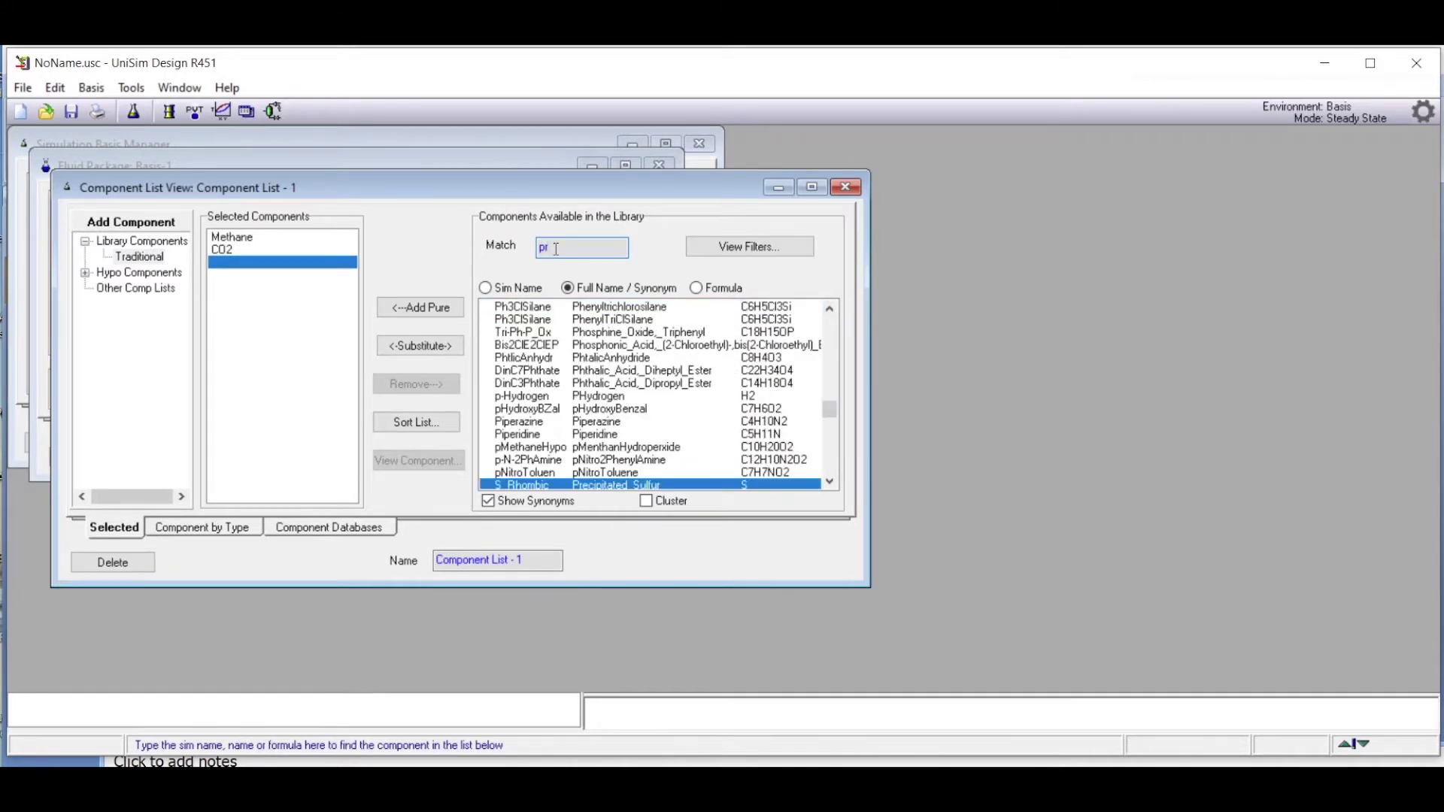
text(opyle)
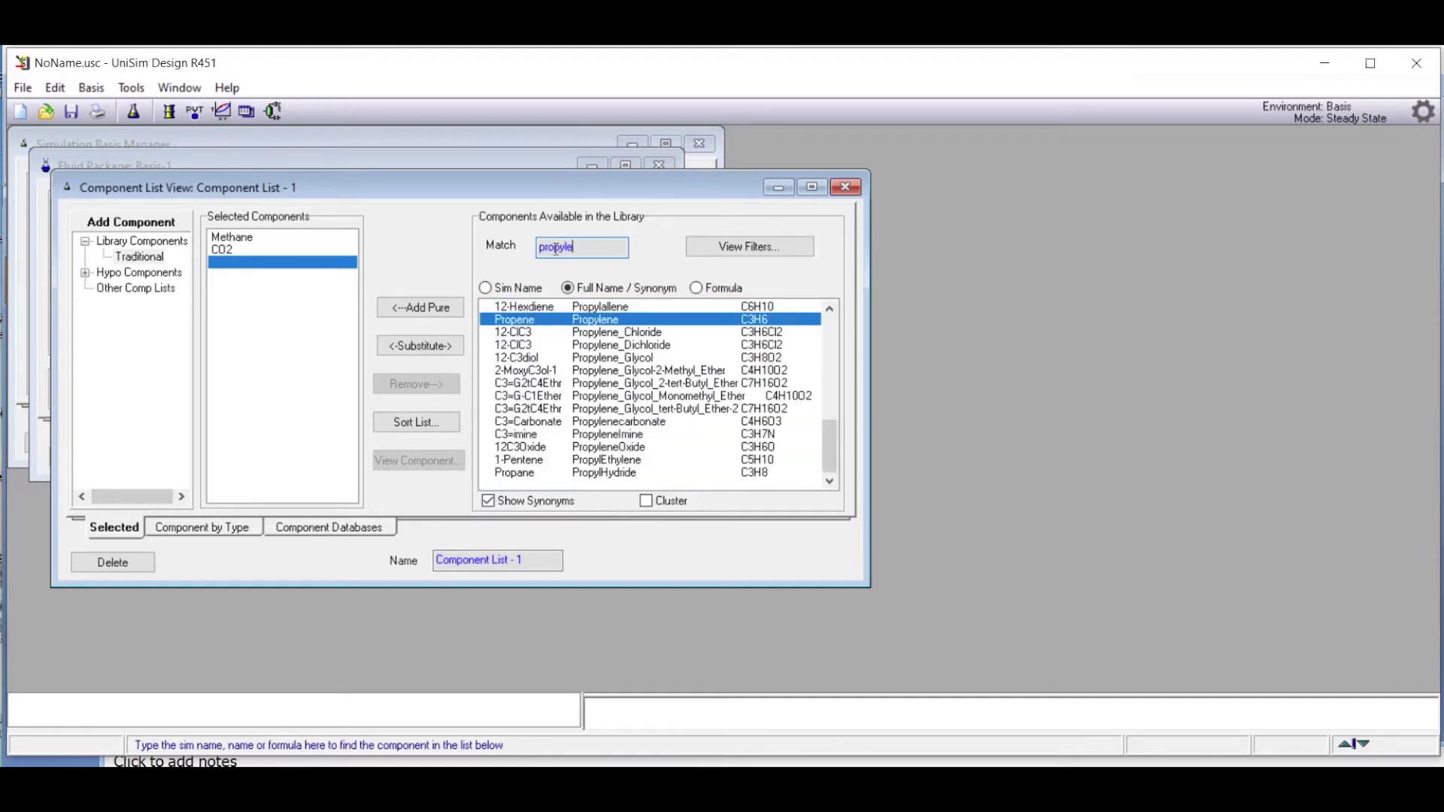
text(ne)
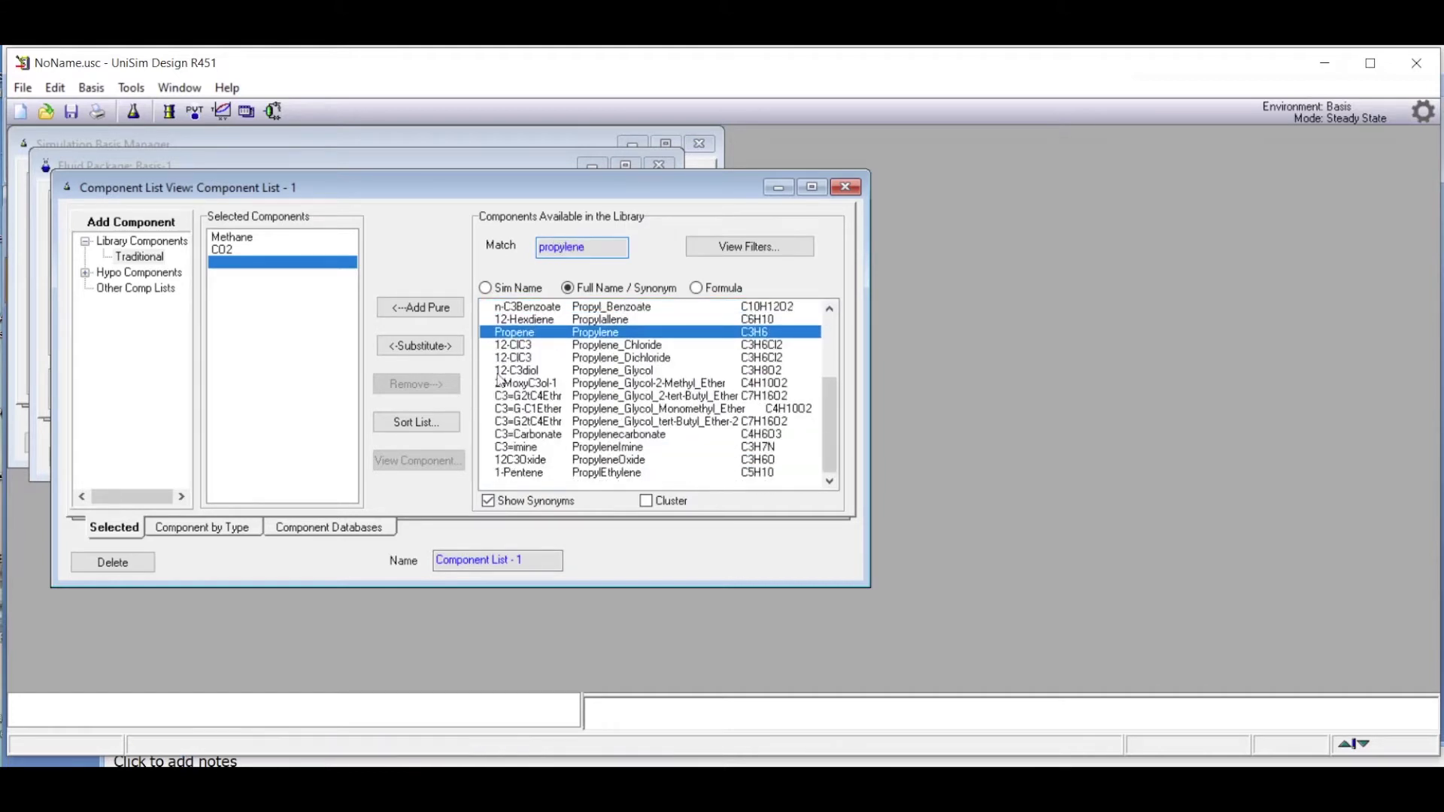
click(630, 434)
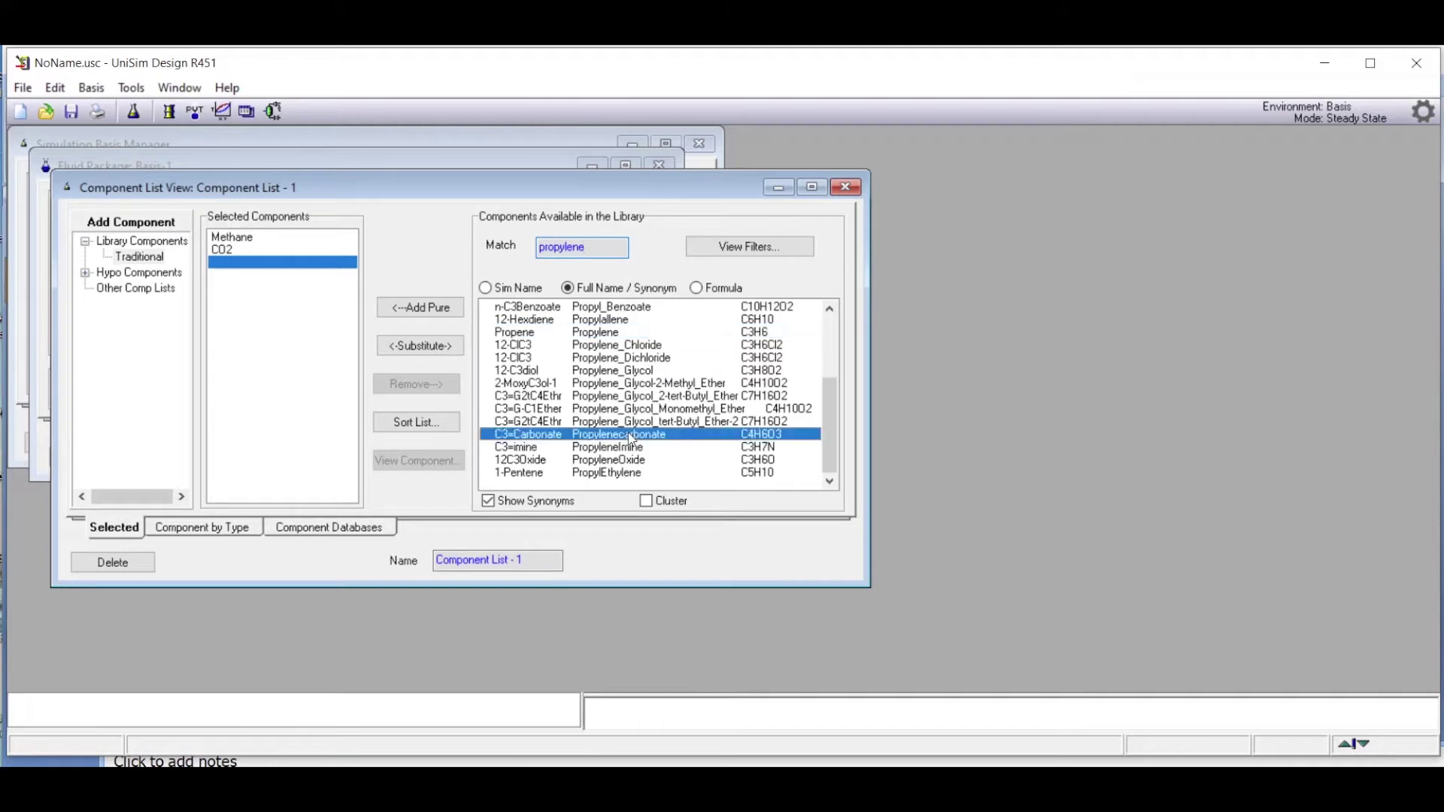
double_click(630, 436)
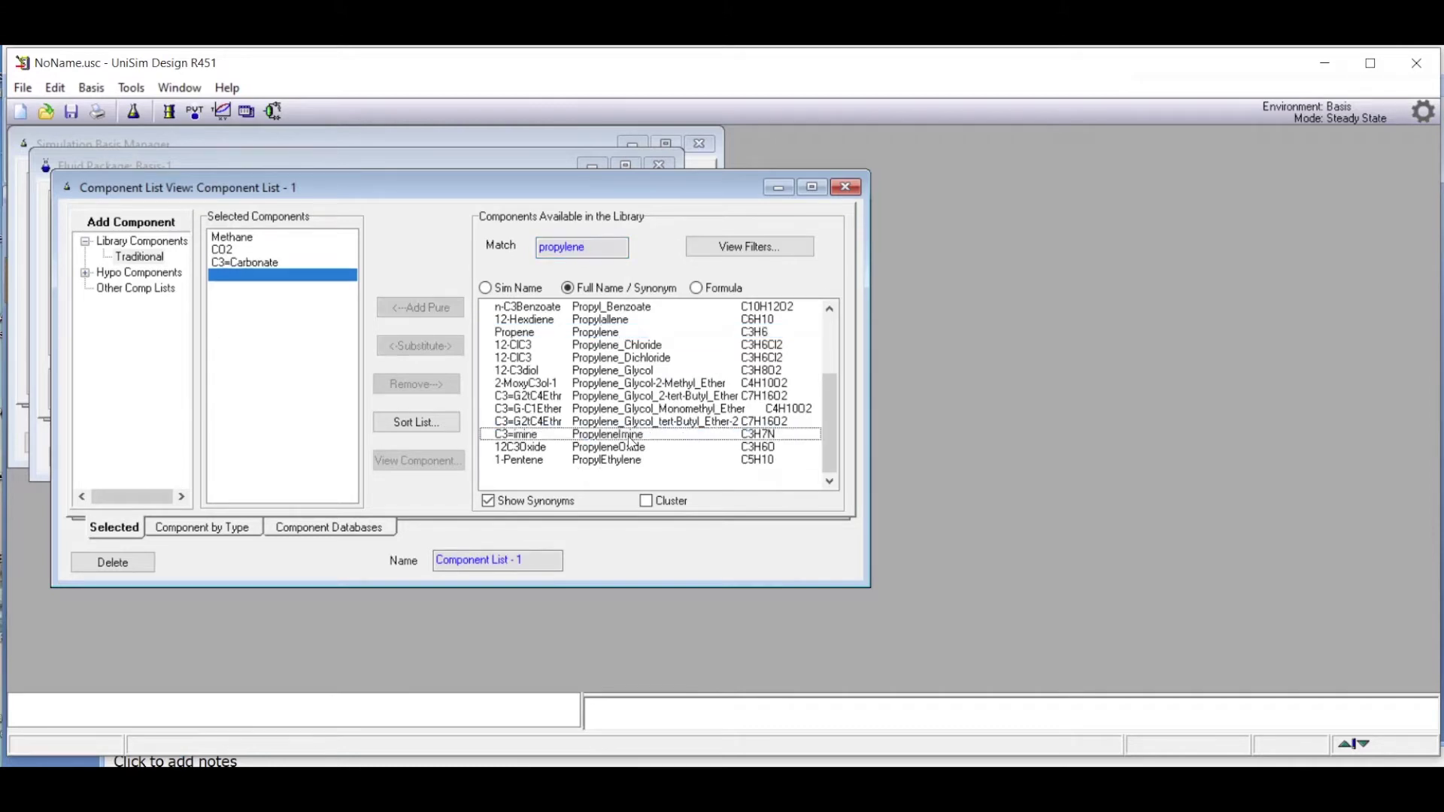
click(845, 188)
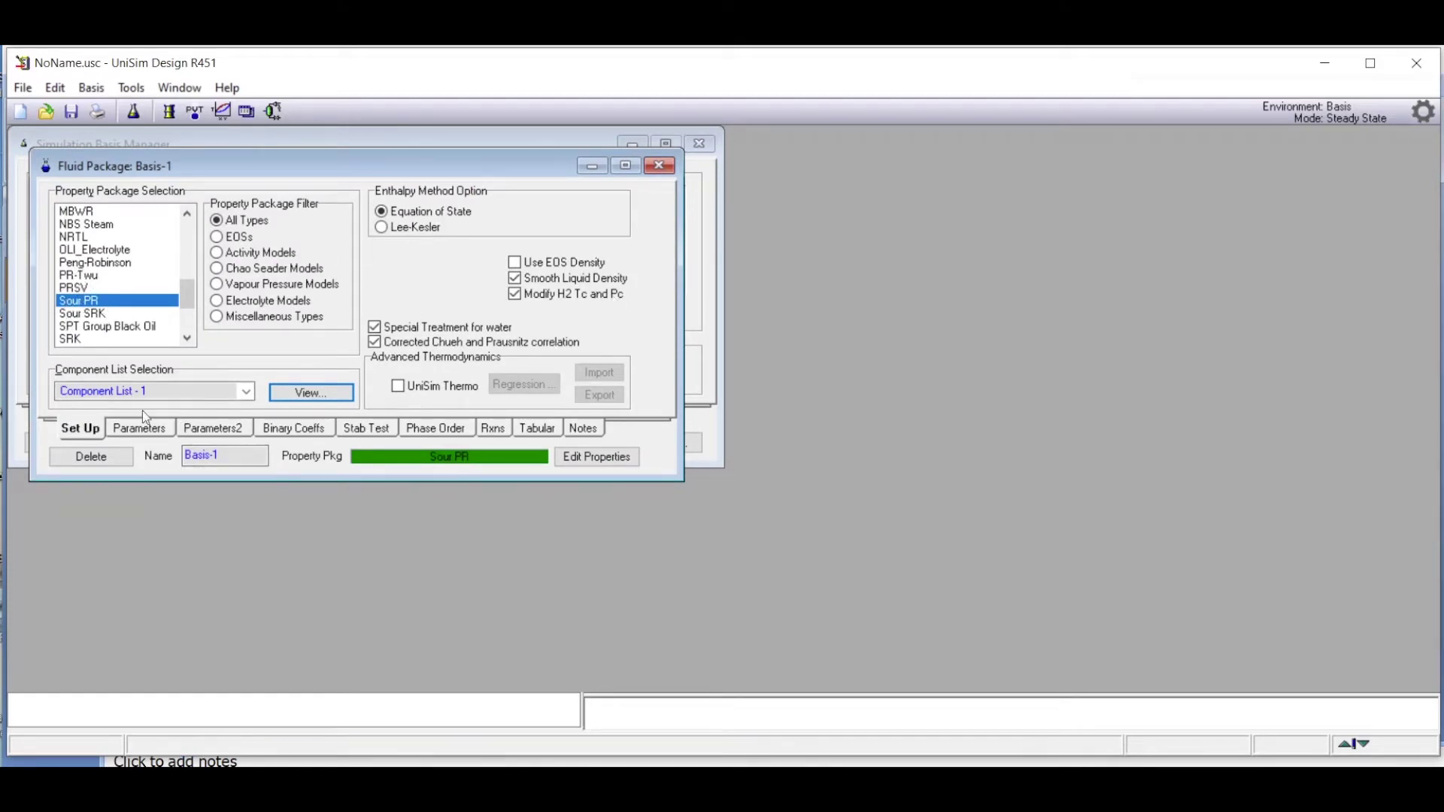
click(659, 167)
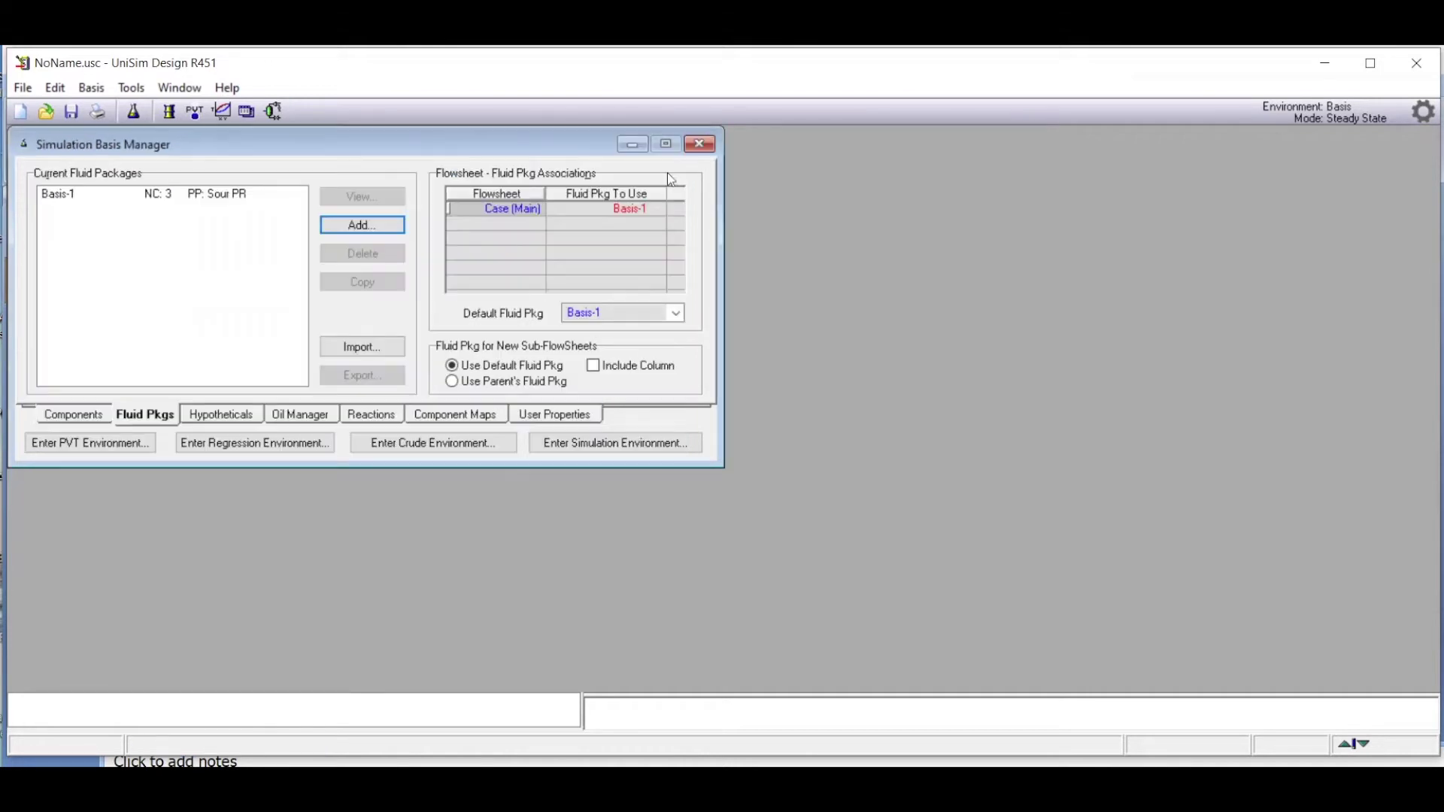
Enter the simulation environment and place an absorber column on the flowsheet
click(630, 445)
drag(585, 477, 1345, 676)
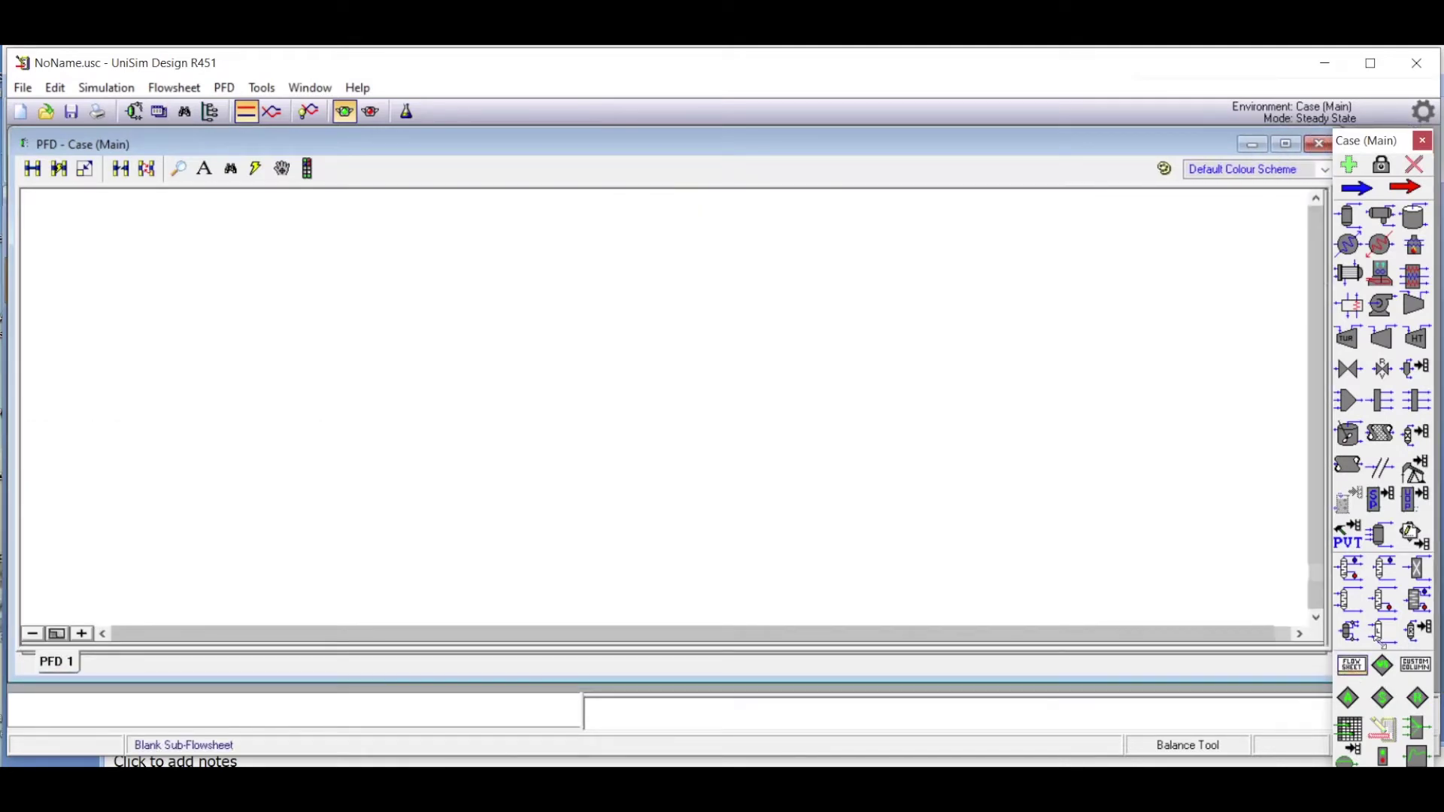
click(1352, 599)
click(572, 403)
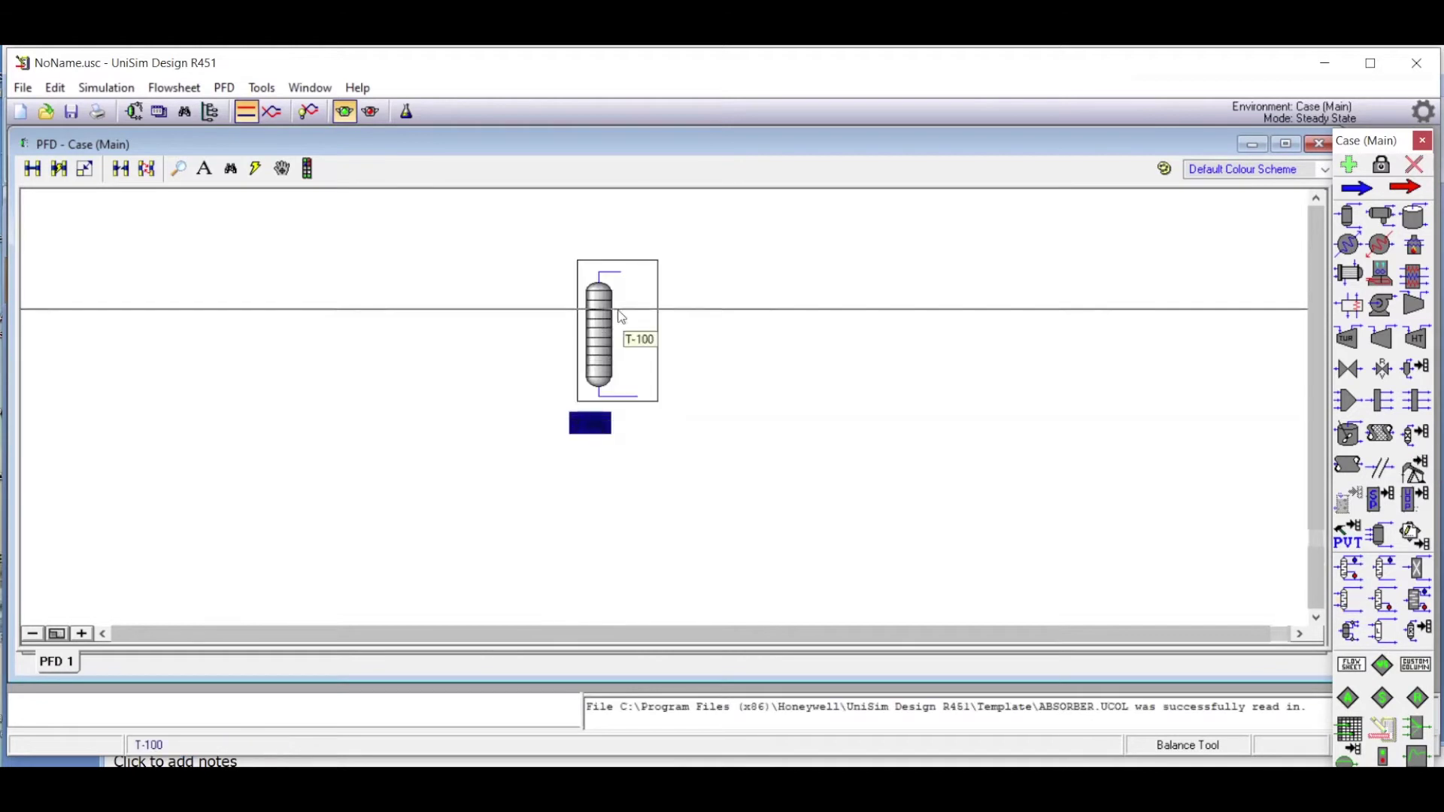
Open the absorber's setup and name the top stage inlet Solvent In and the bottoms liquid outlet Solvent Out
double_click(595, 344)
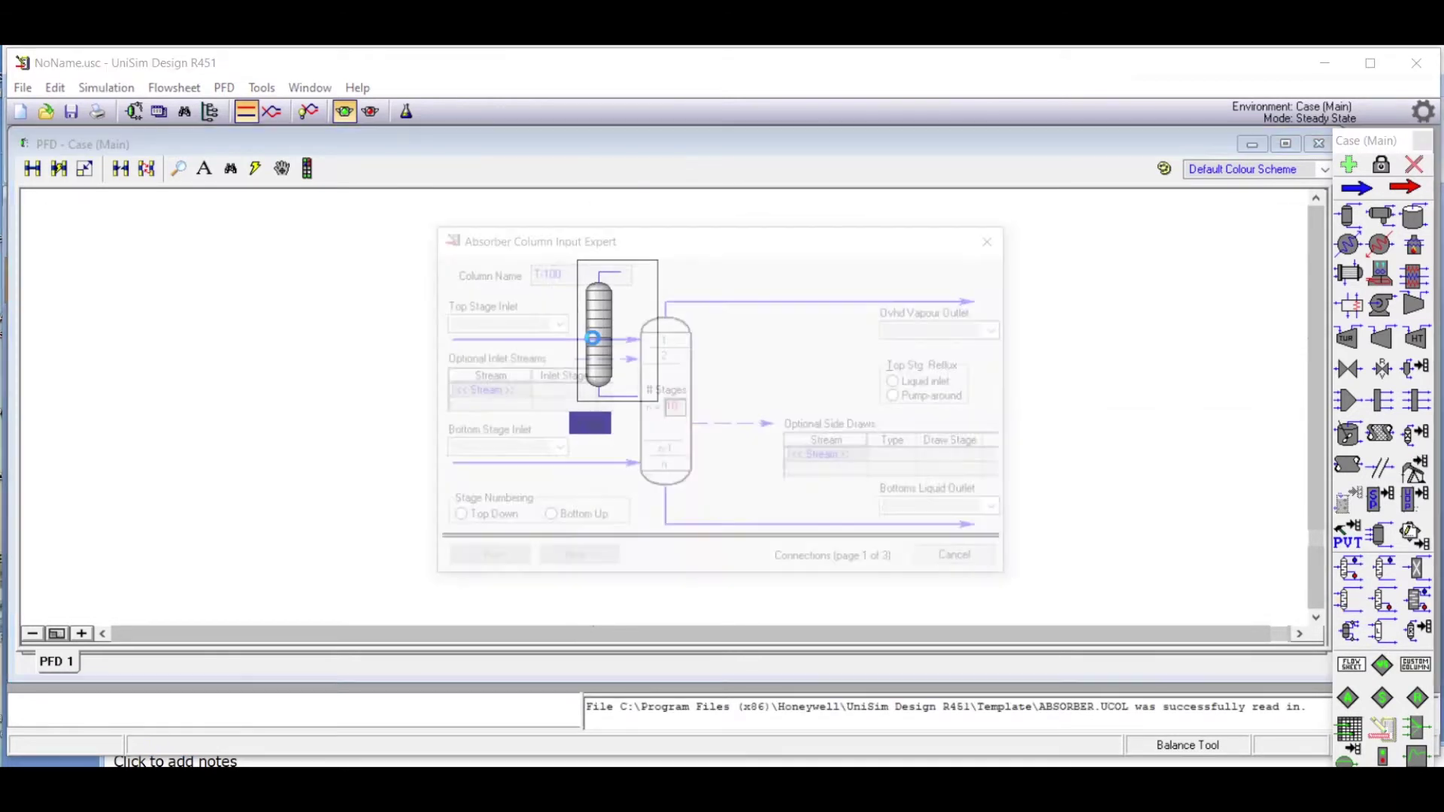
click(452, 323)
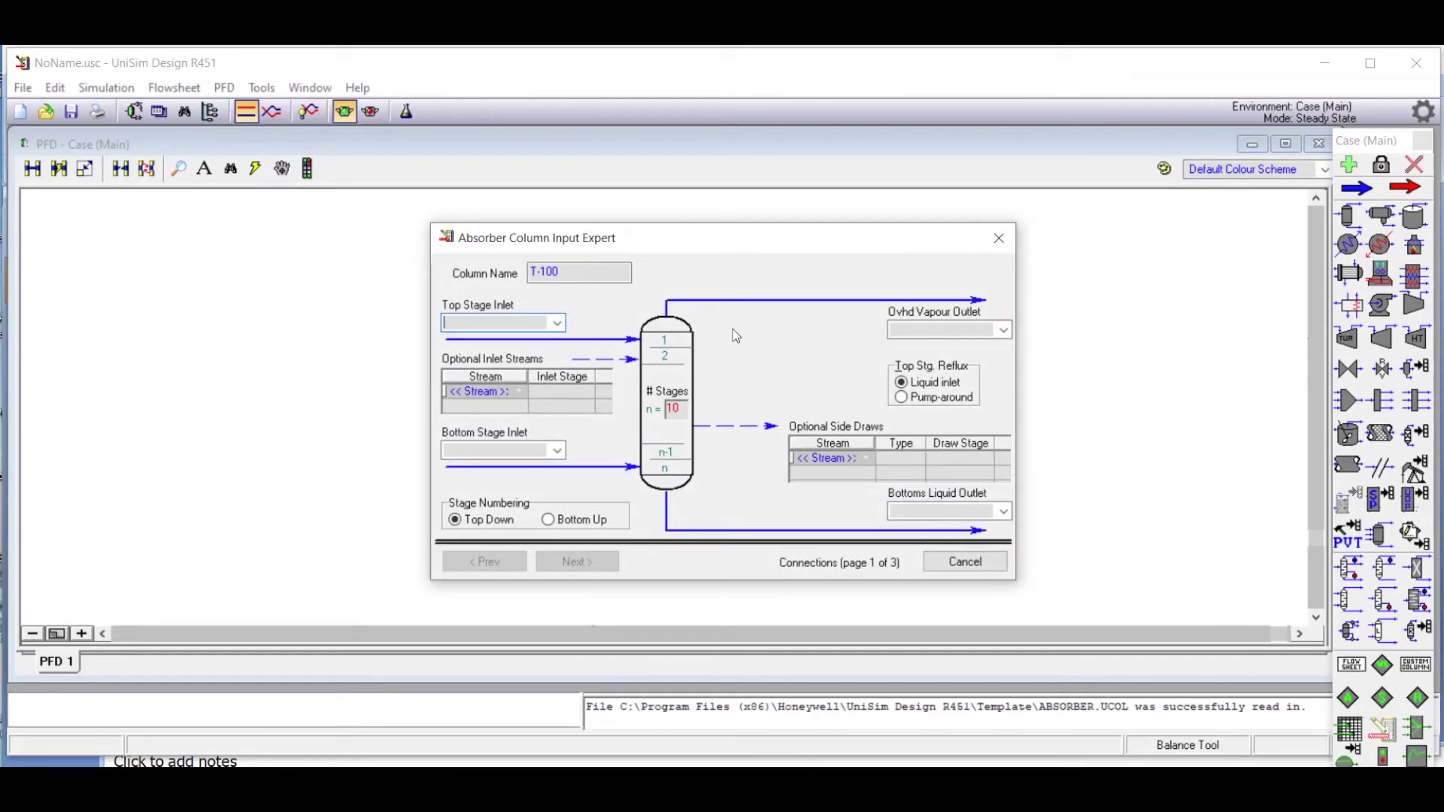
text(Solvent On)
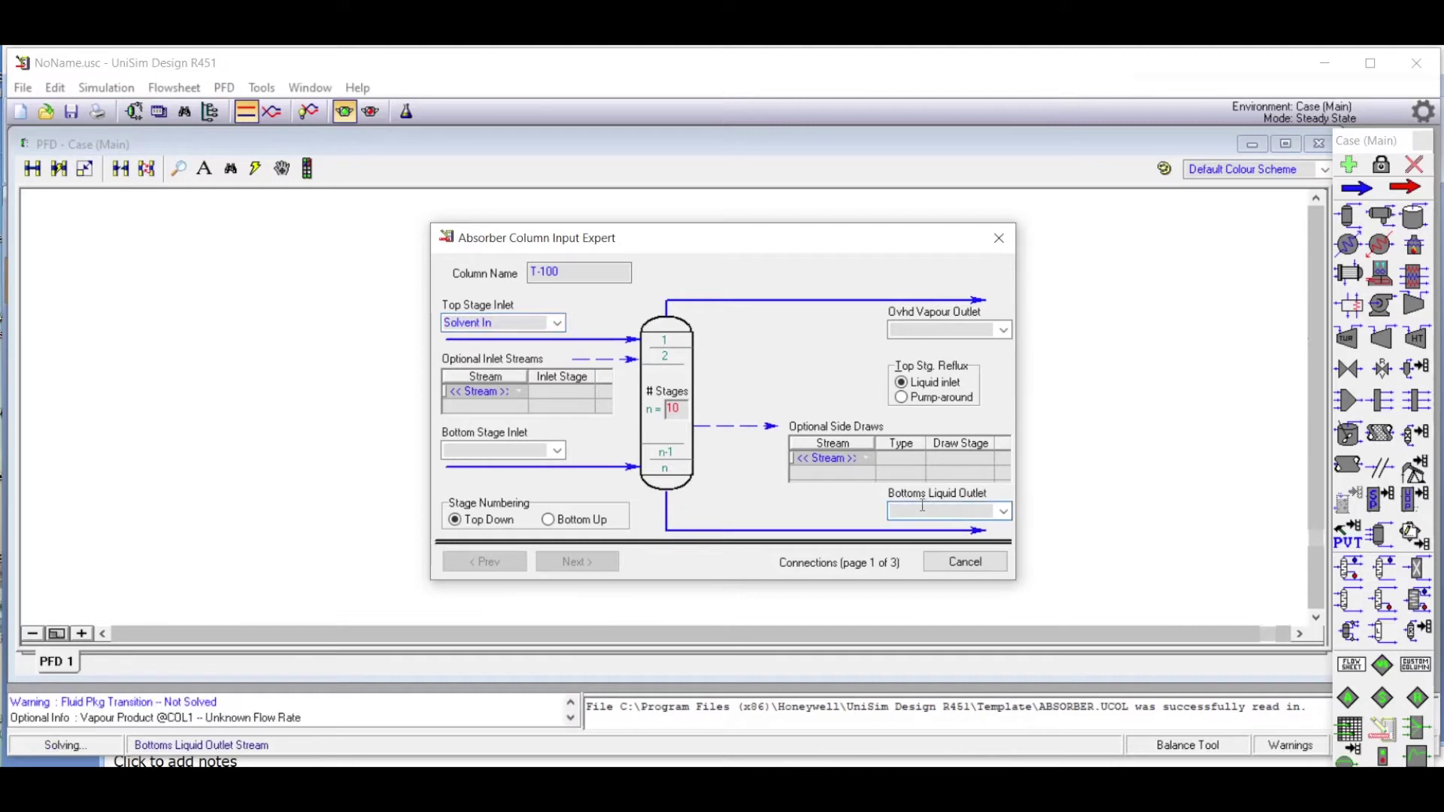
text(vent Out)
Name the bottom stage inlet Gas In and the overhead vapour outlet Gas Out, and continue to the pressure profile page
click(464, 451)
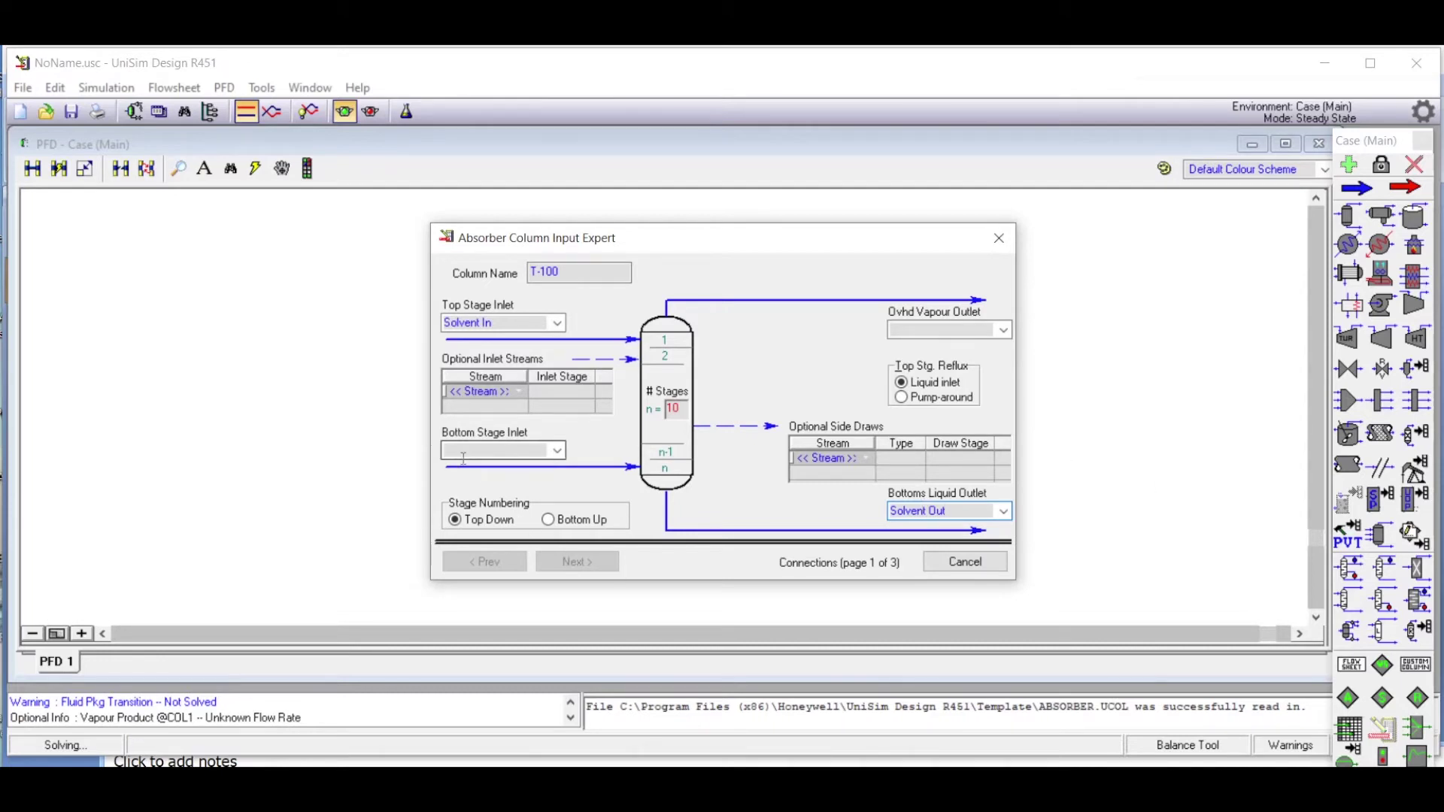
text(Gas In)
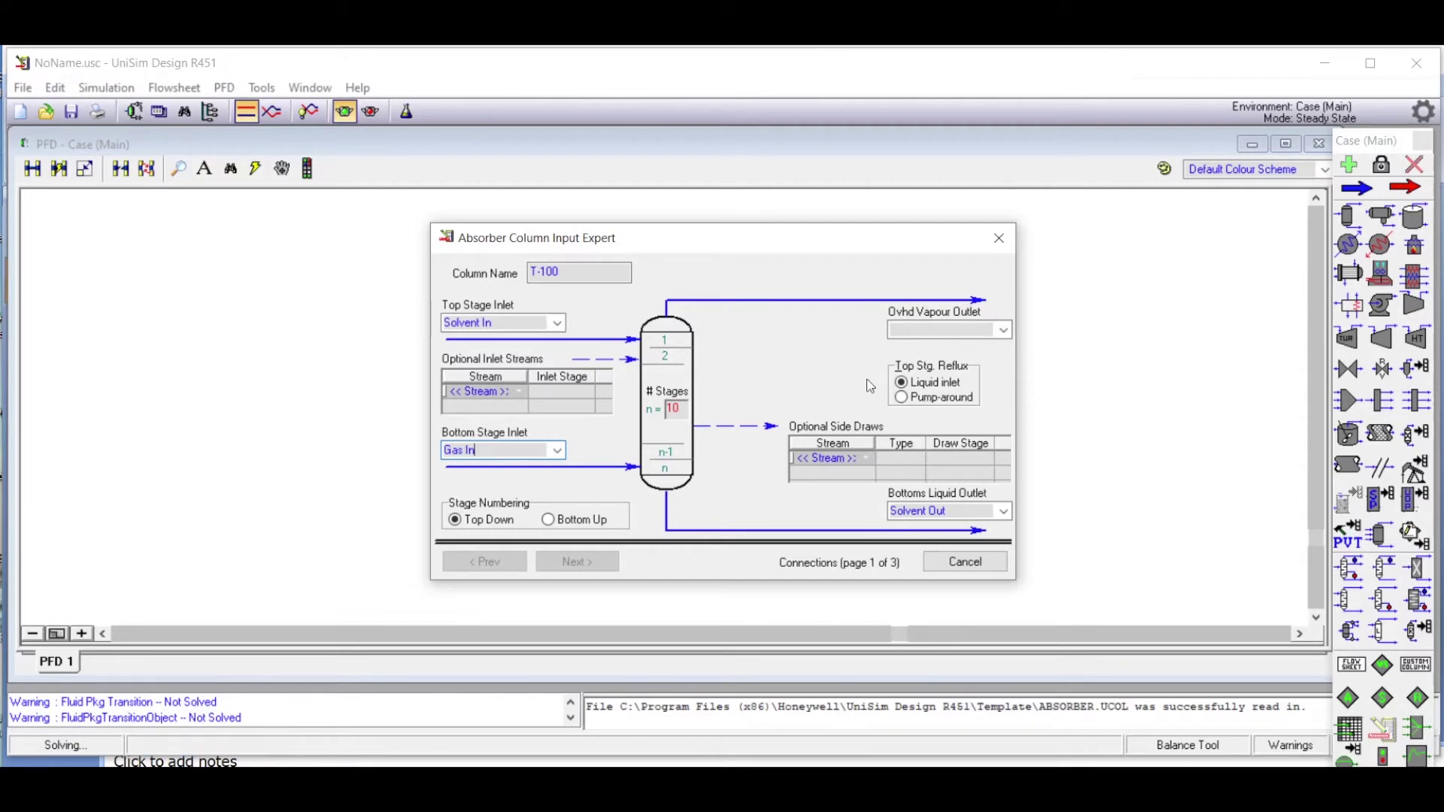
click(934, 324)
text(Gas Out)
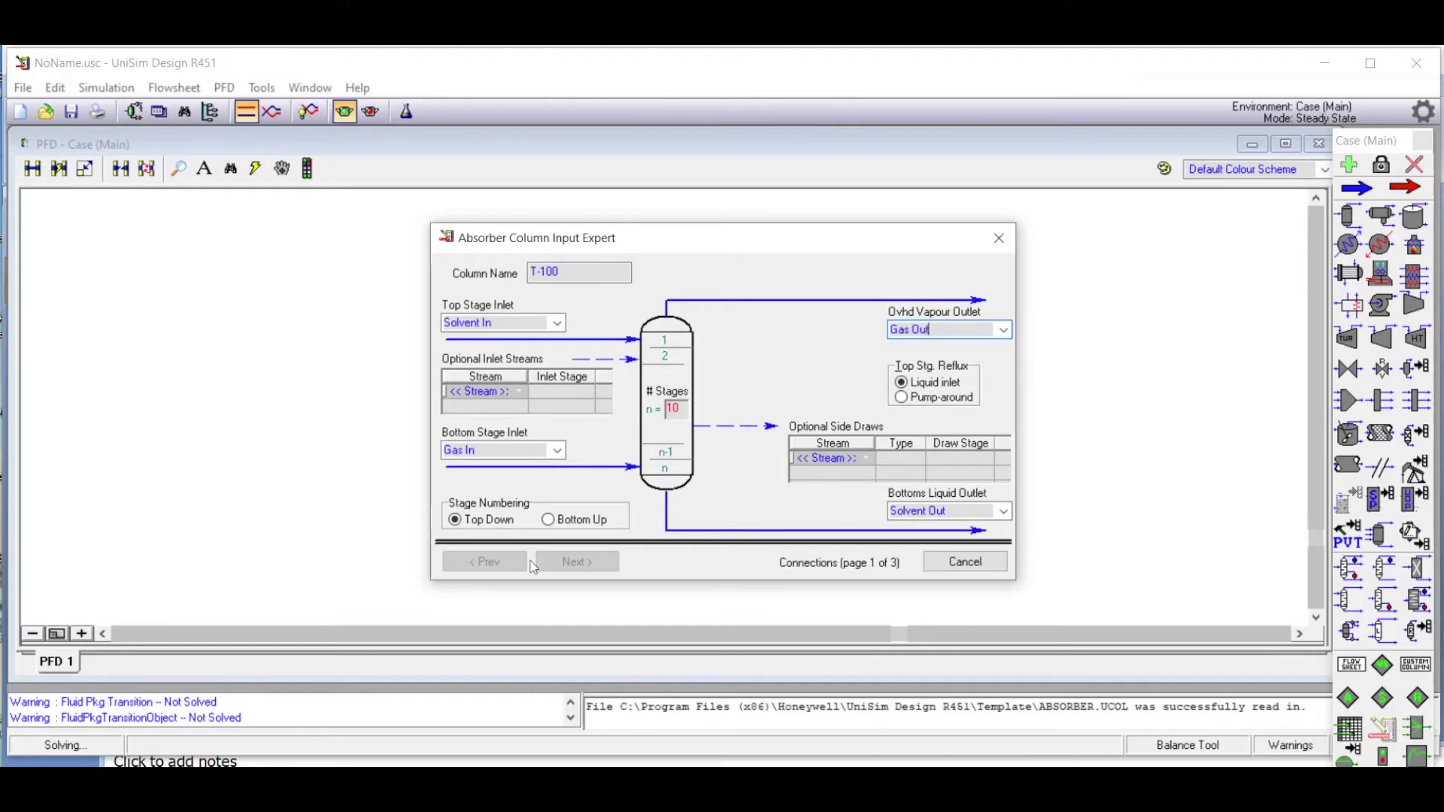
click(539, 396)
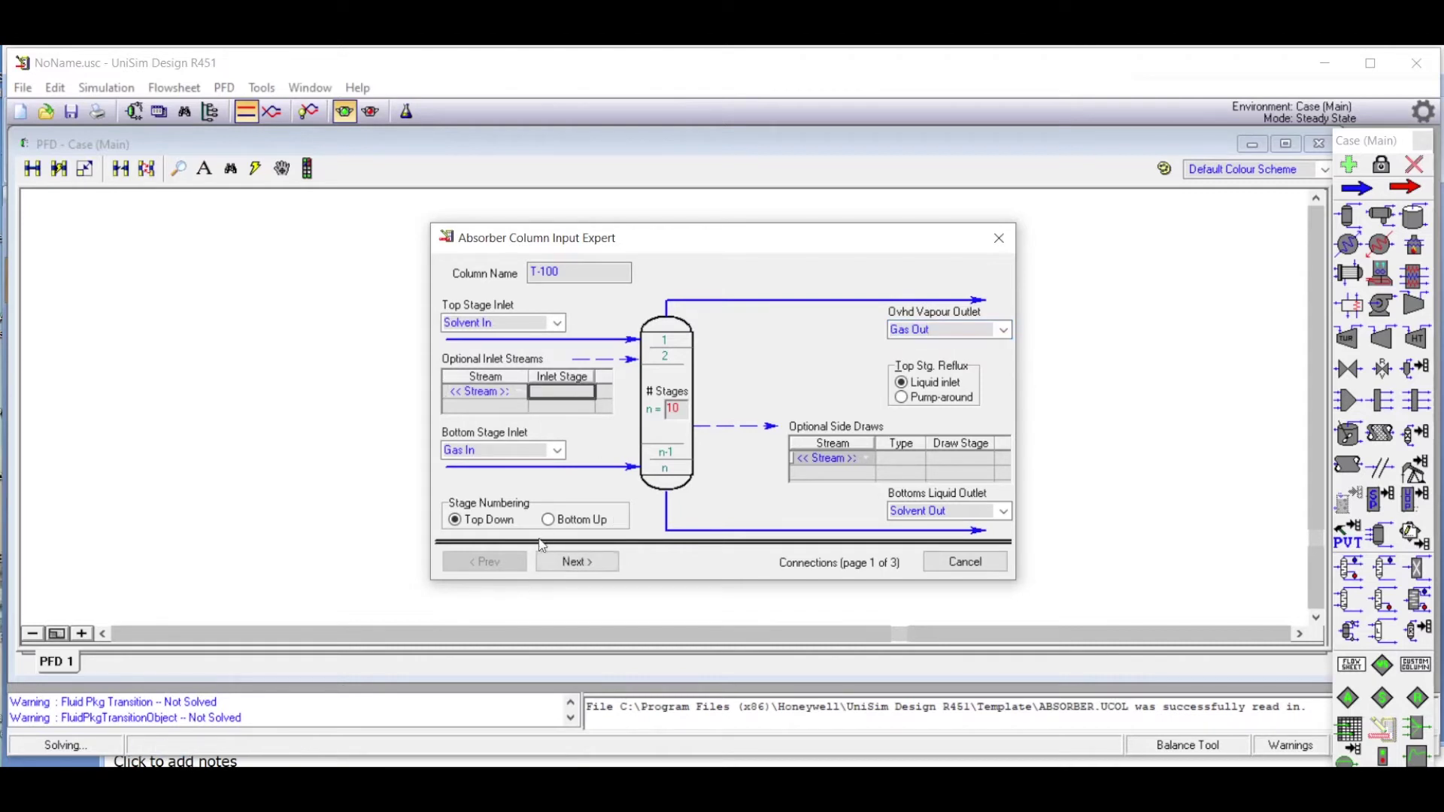
click(578, 562)
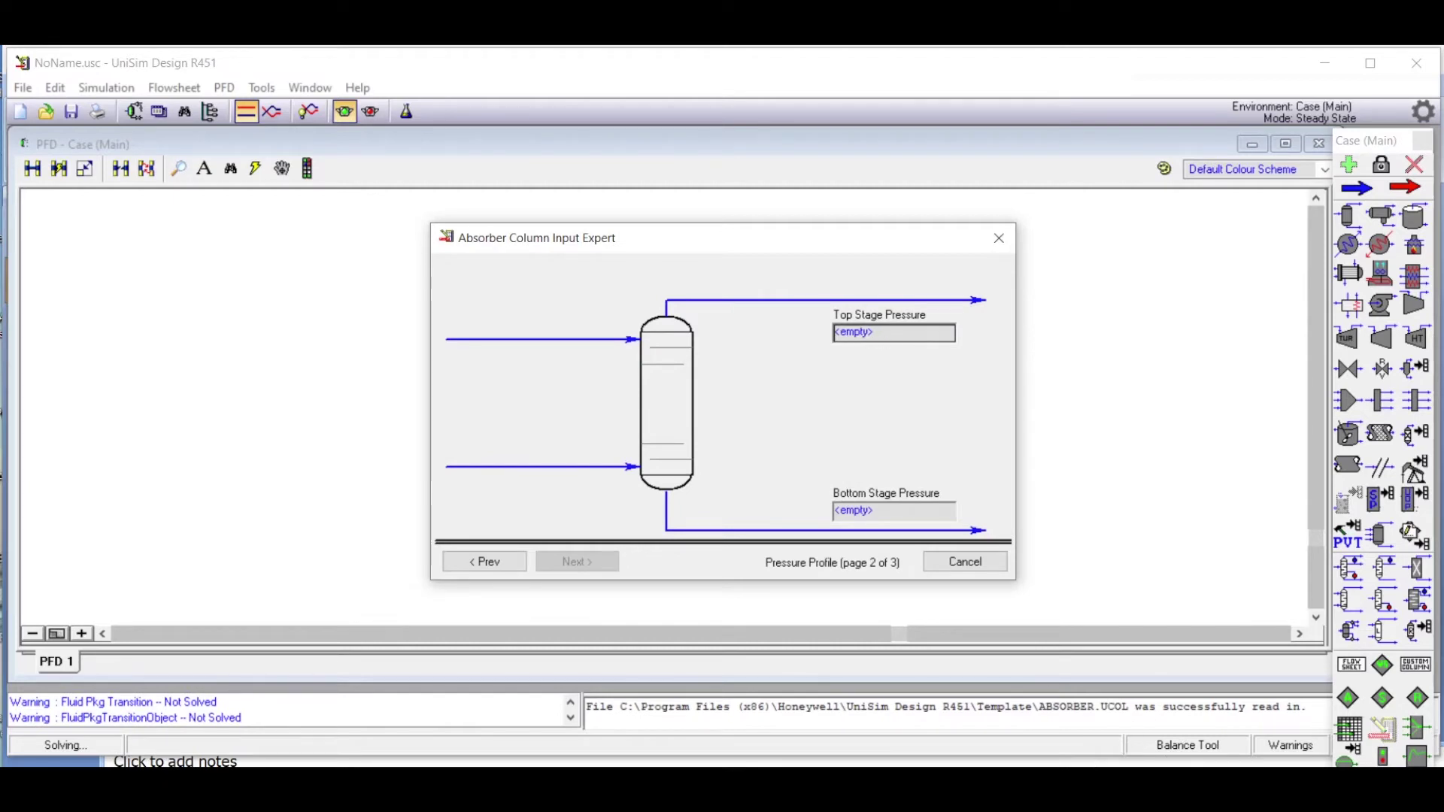
Check the problem's operating pressure, set the top and bottom stage pressures to 60.1 kPa, and continue to the temperature estimates
key(alt+Tab)
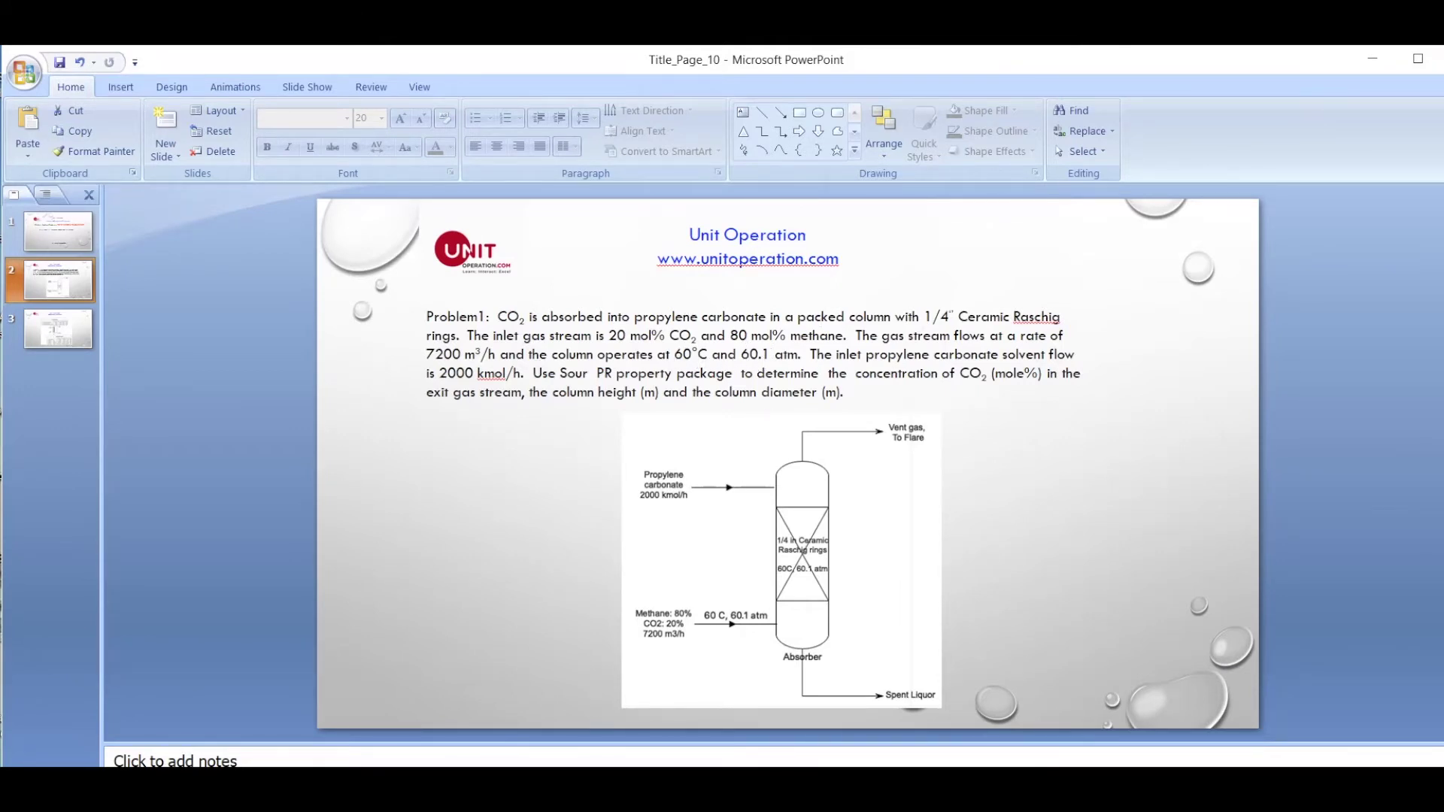
key(alt+Tab)
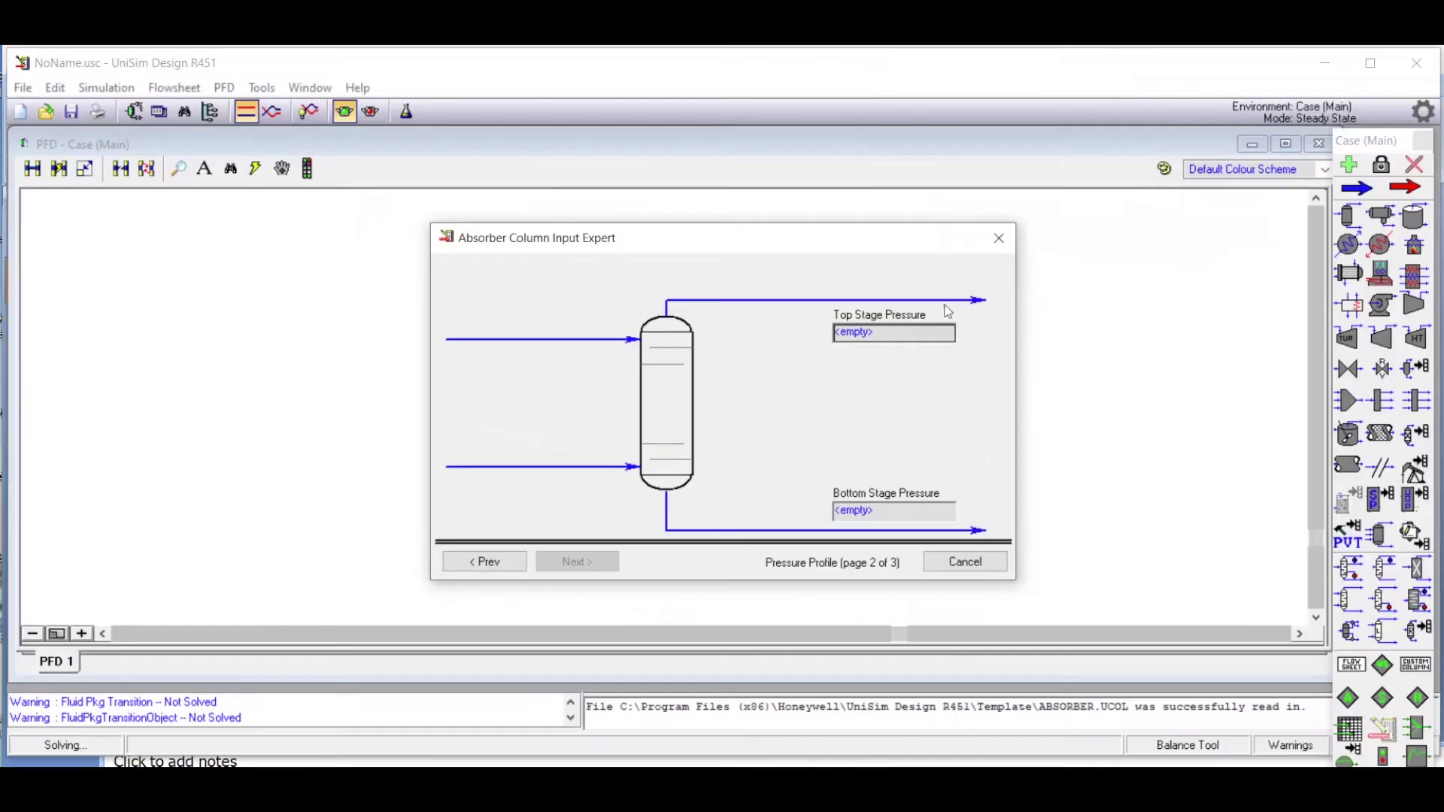
click(880, 342)
text(60.1)
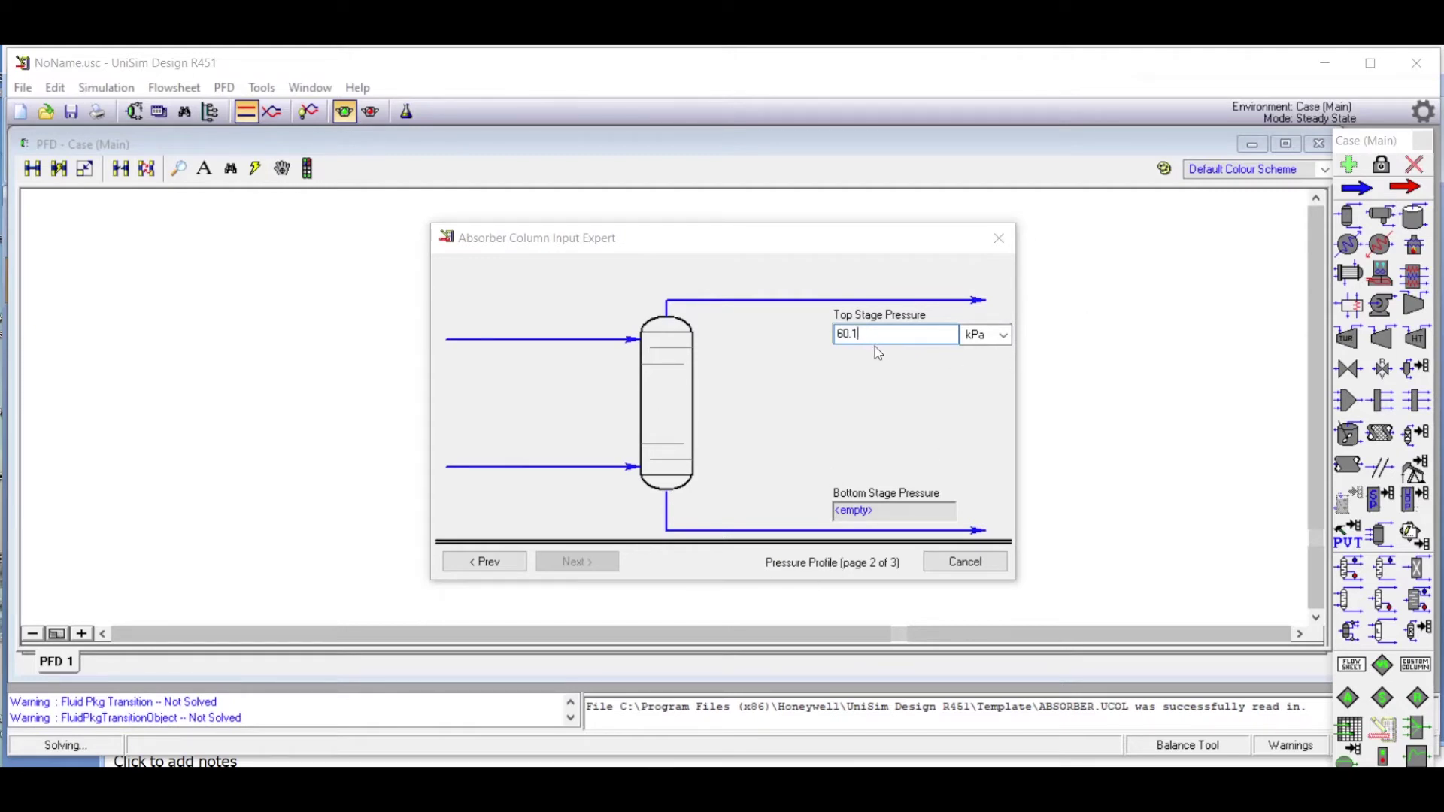
click(874, 517)
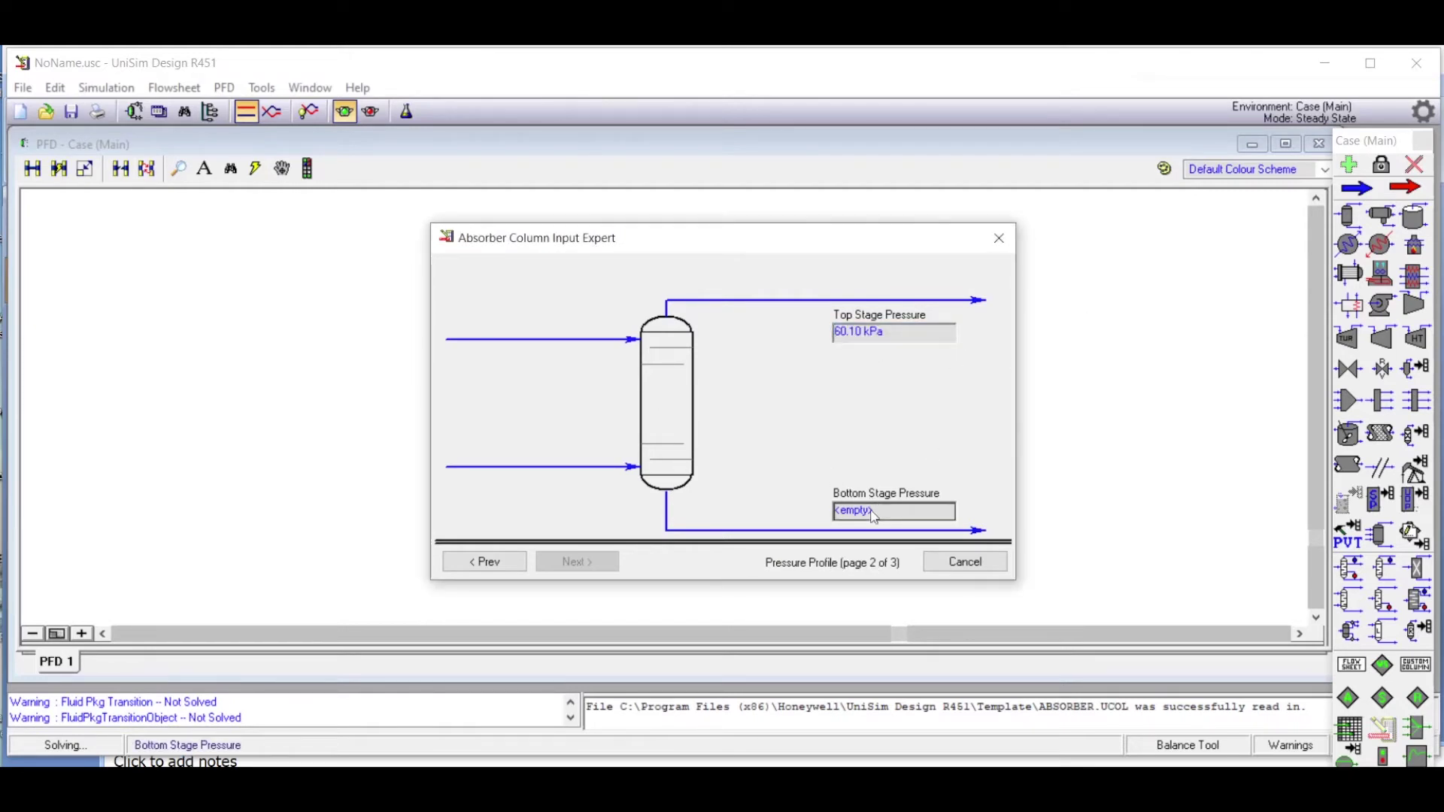
text(60.1)
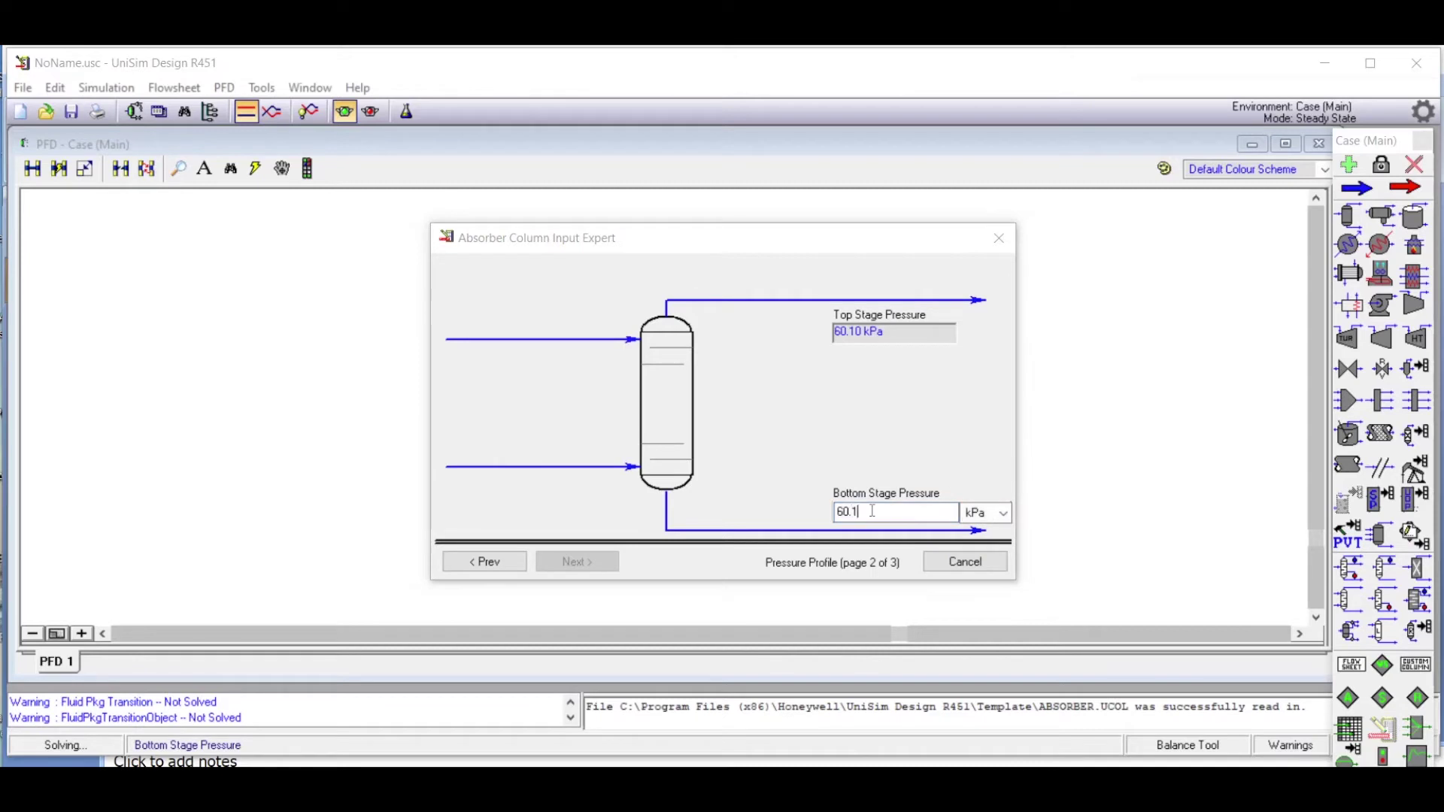
key(Return)
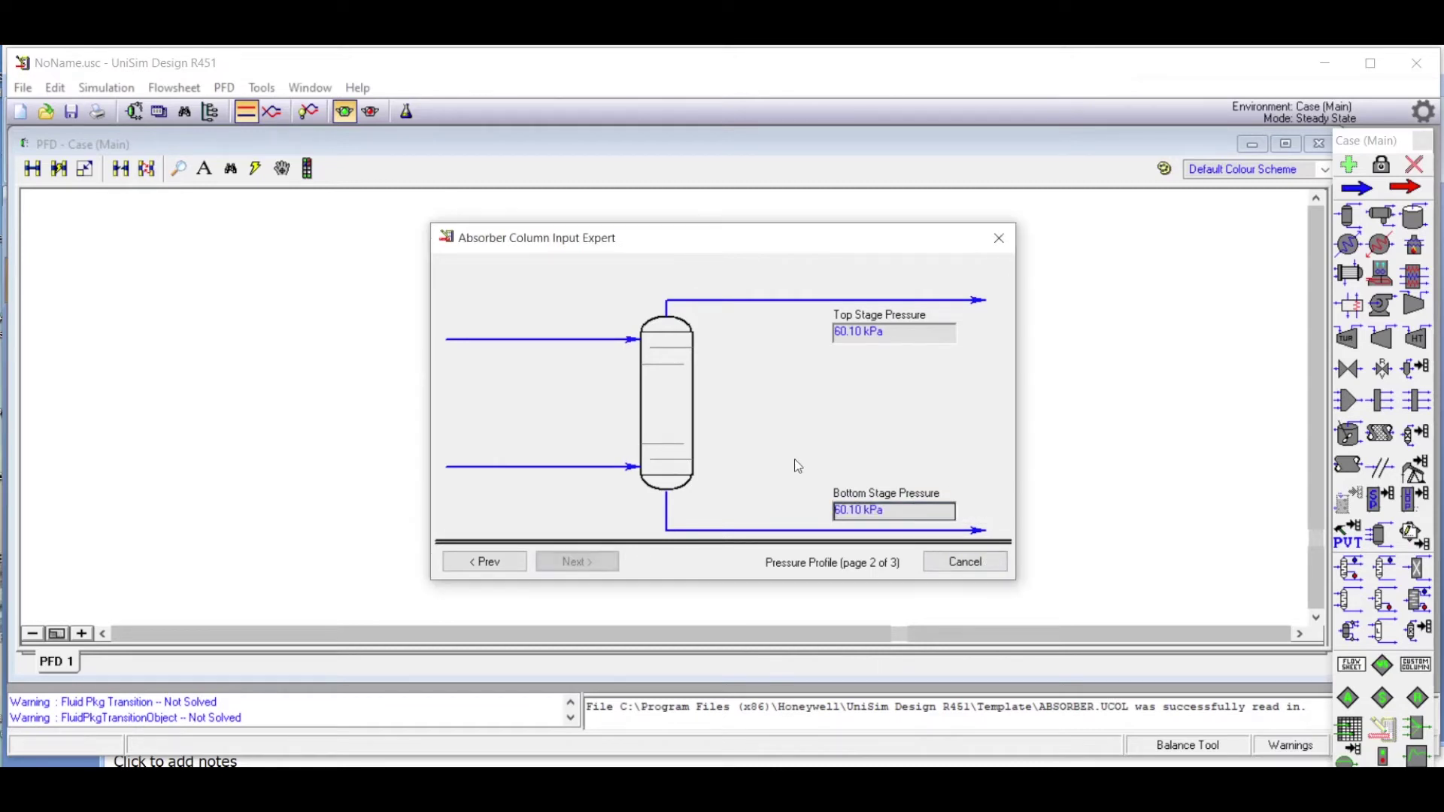
click(578, 562)
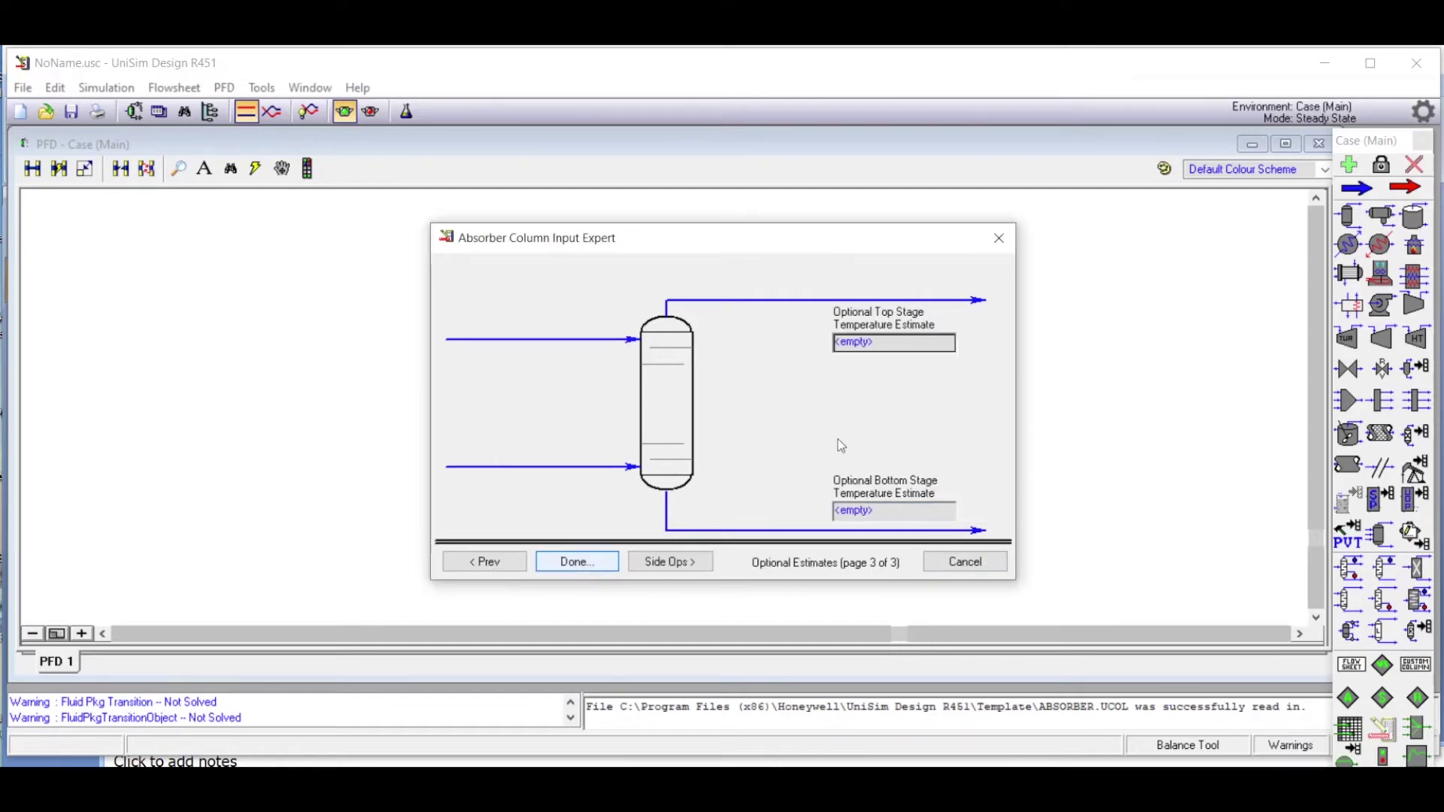
Set the optional top and bottom stage temperature estimates to 60 C and finish the absorber setup
click(887, 344)
text(60)
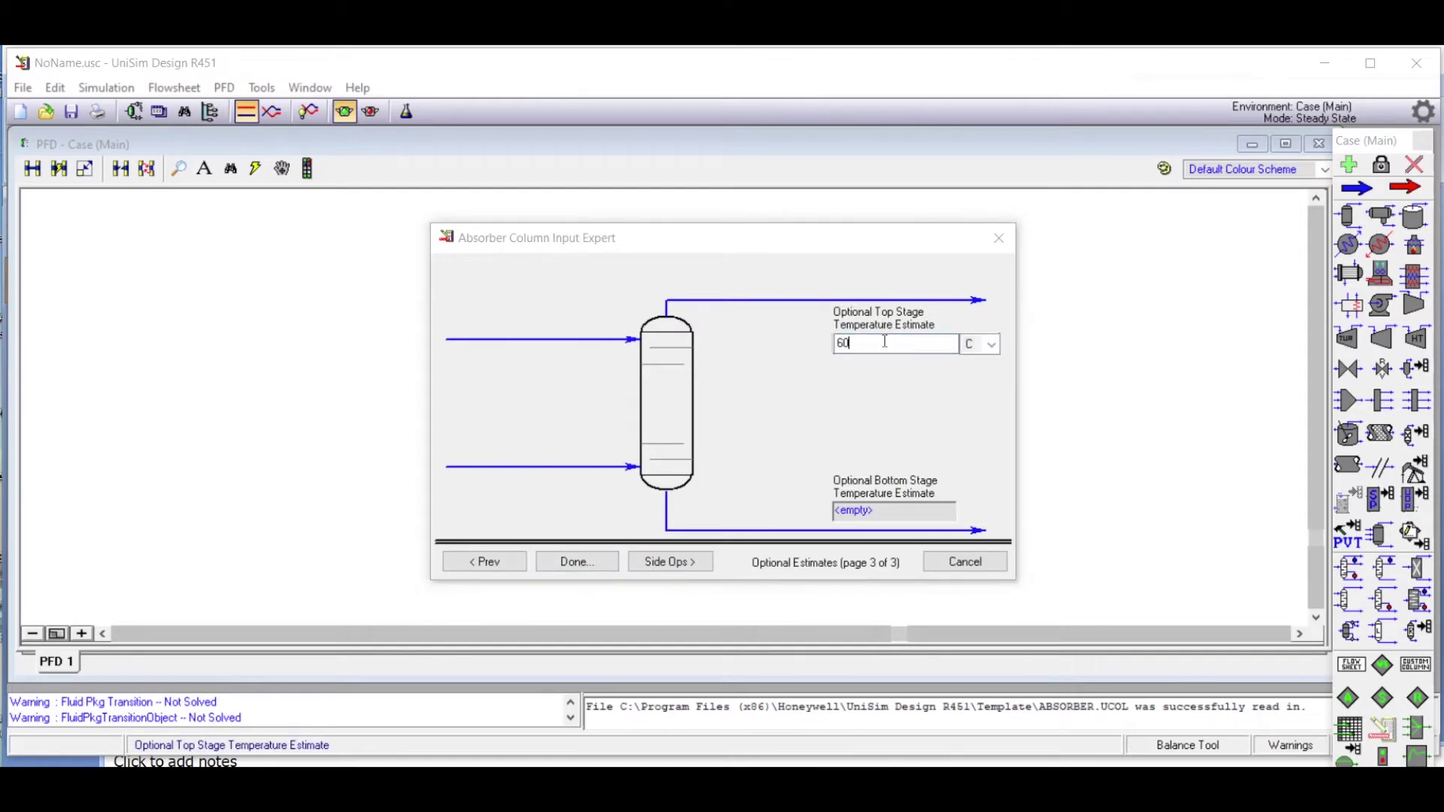
click(912, 514)
text(60)
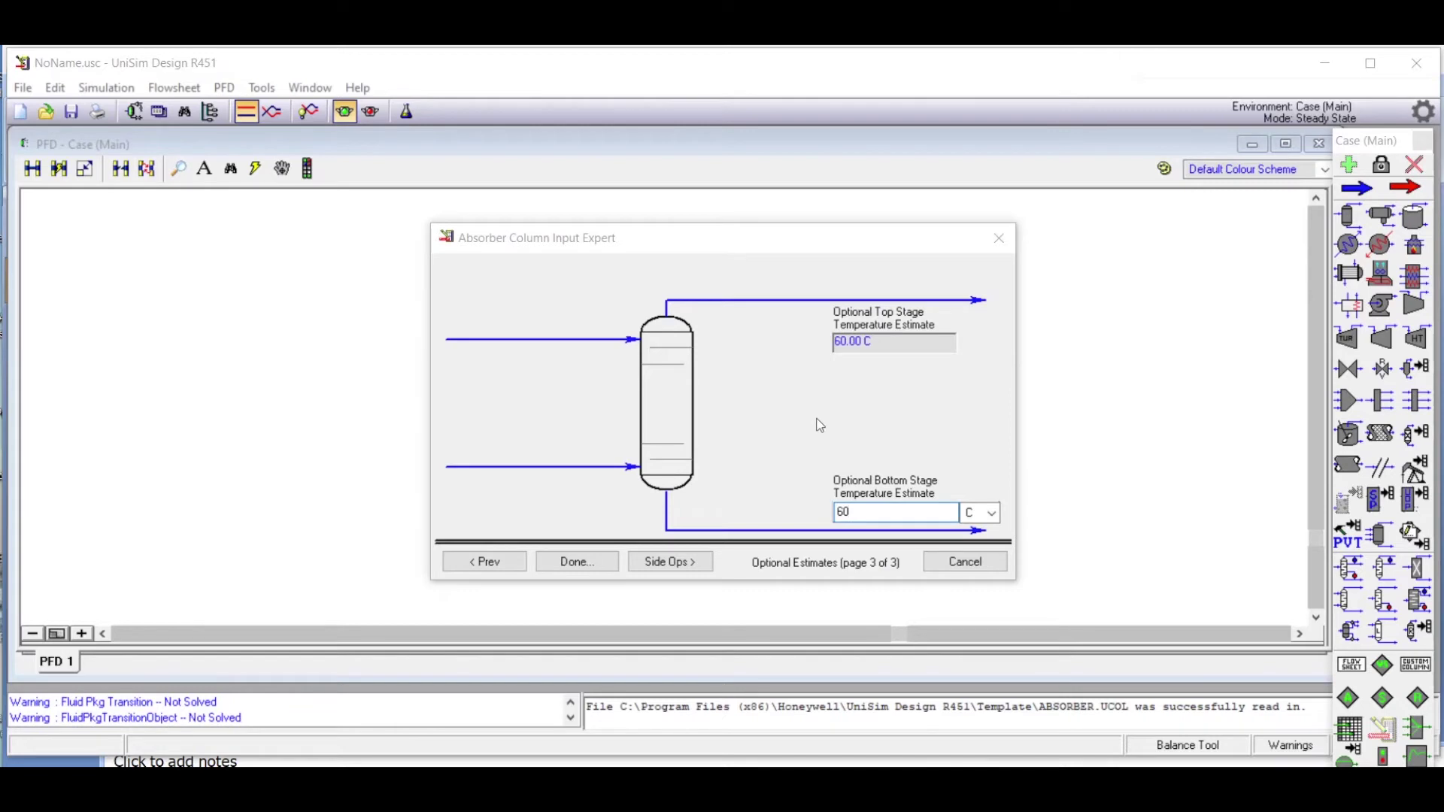
key(Return)
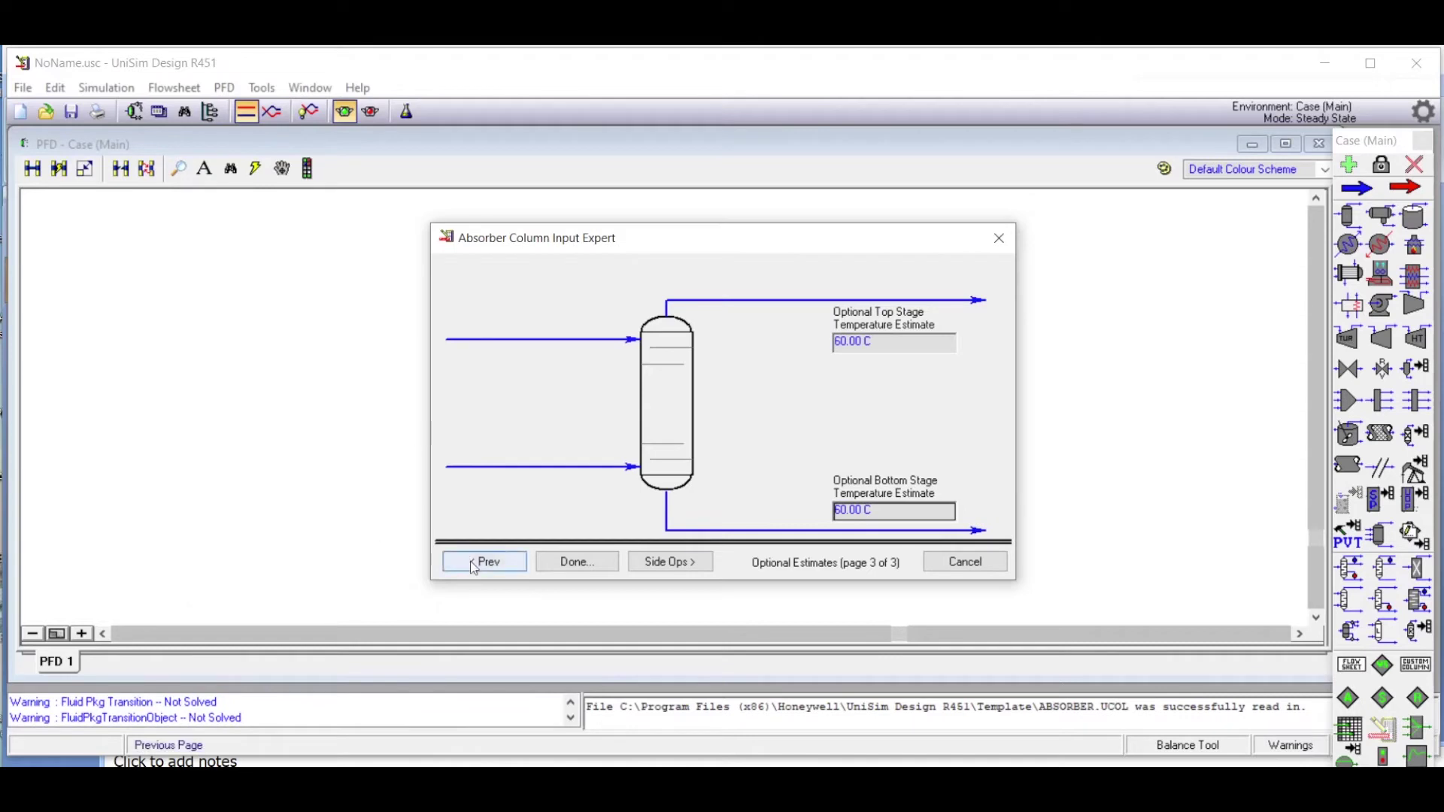
click(577, 562)
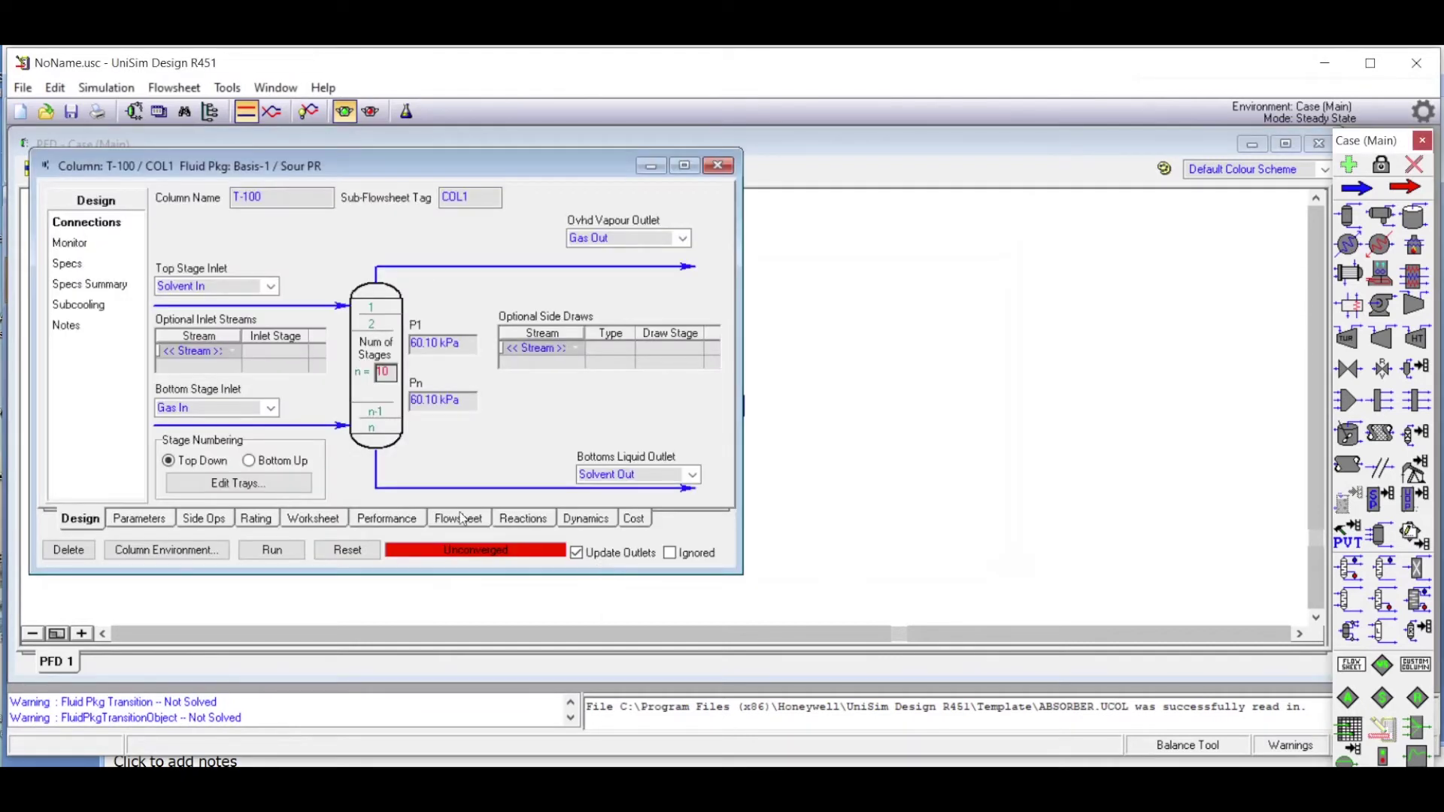
Move the column window out of the way and shift the absorber with its four streams to the left part of the flowsheet
drag(414, 156, 1021, 186)
click(310, 306)
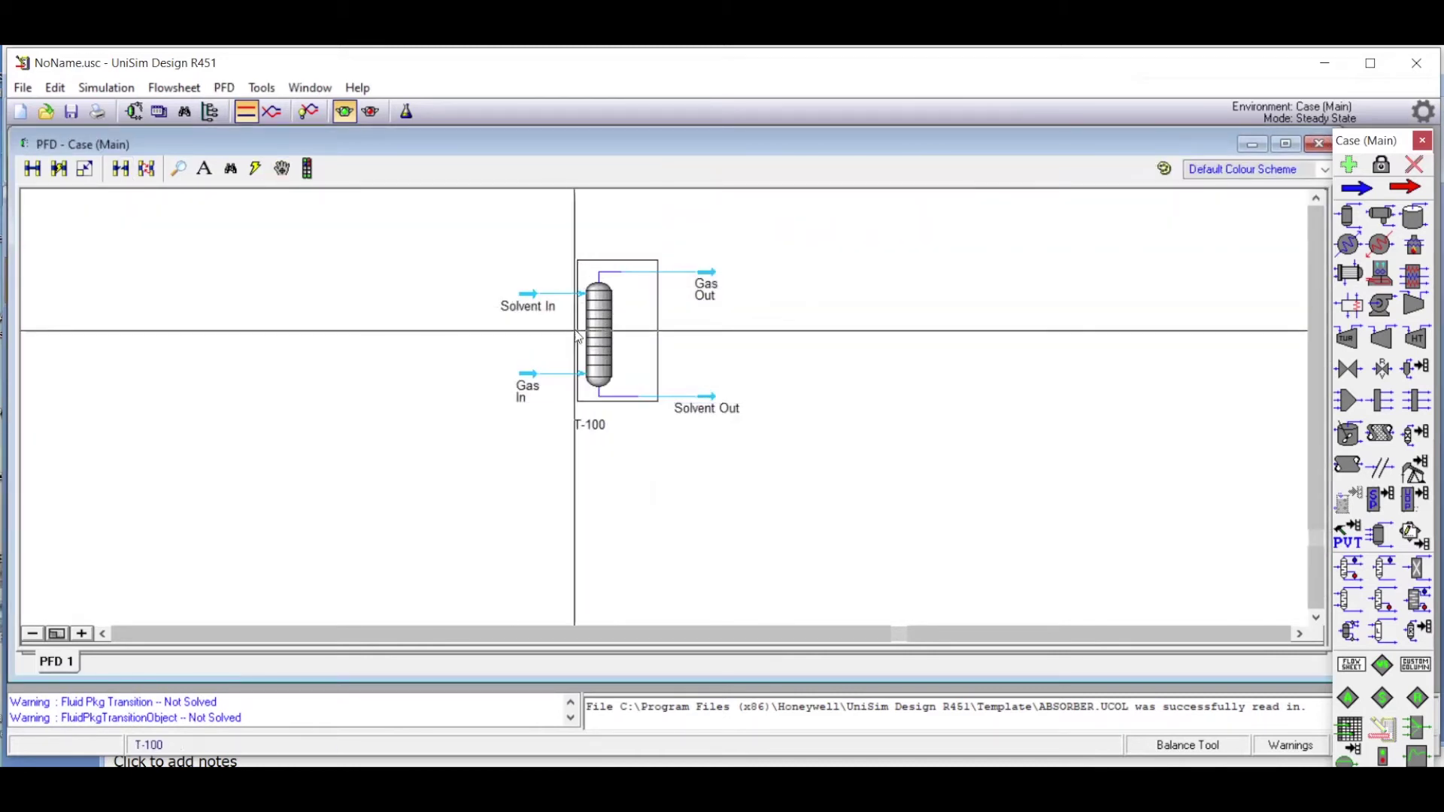
drag(474, 237, 736, 444)
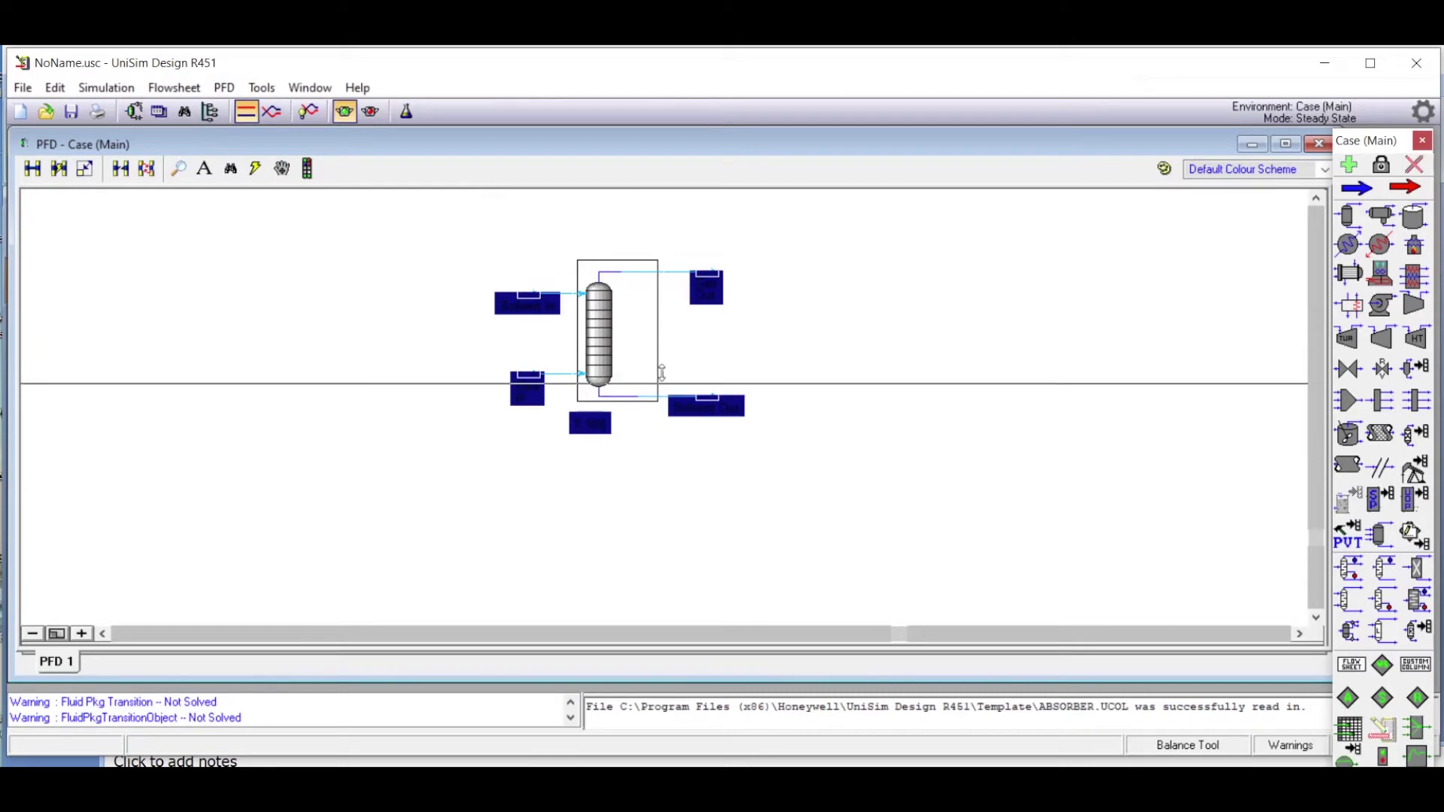
drag(610, 342, 319, 383)
click(709, 461)
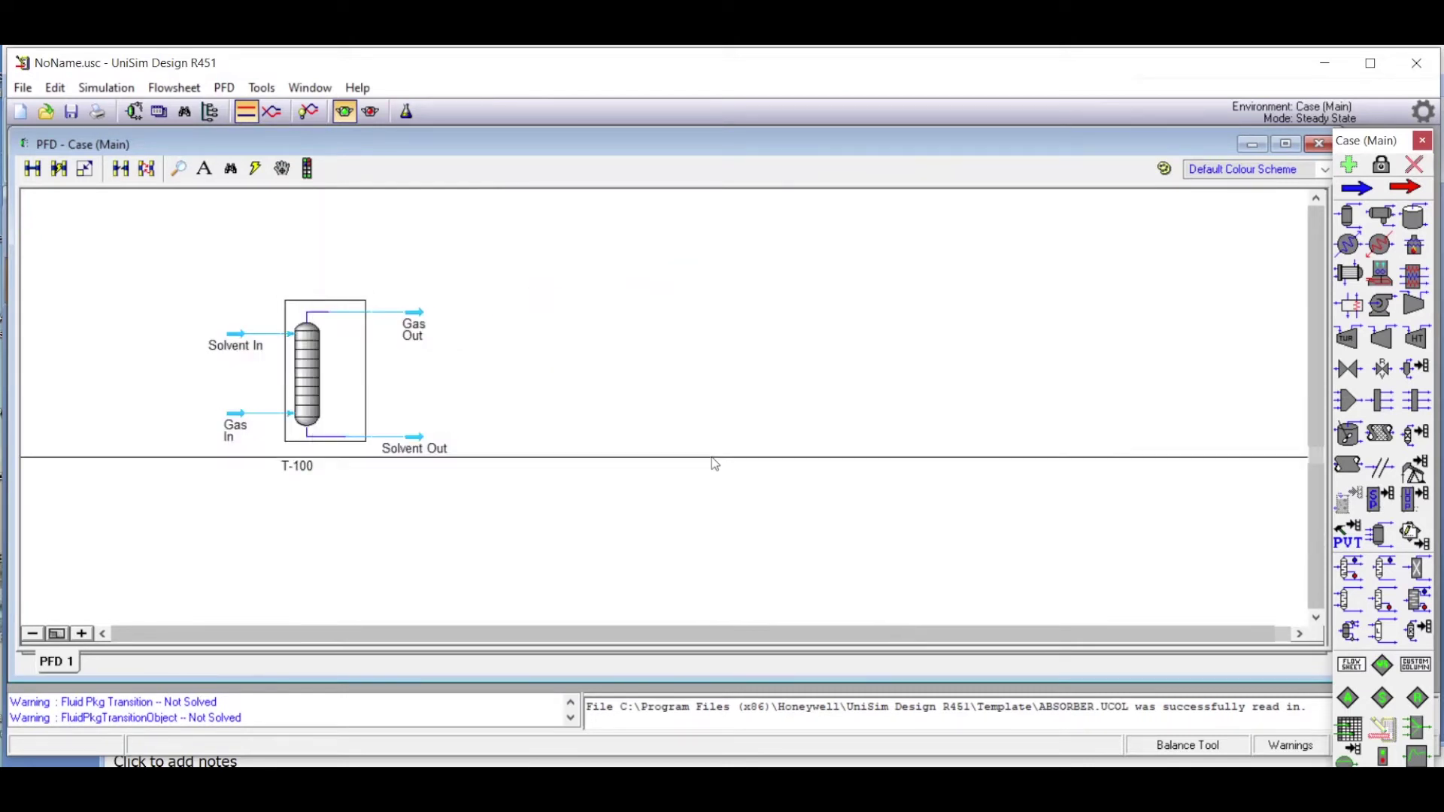
Reopen column T-100 and set the Solvent In composition to a C3=Carbonate mole fraction of 1
double_click(315, 367)
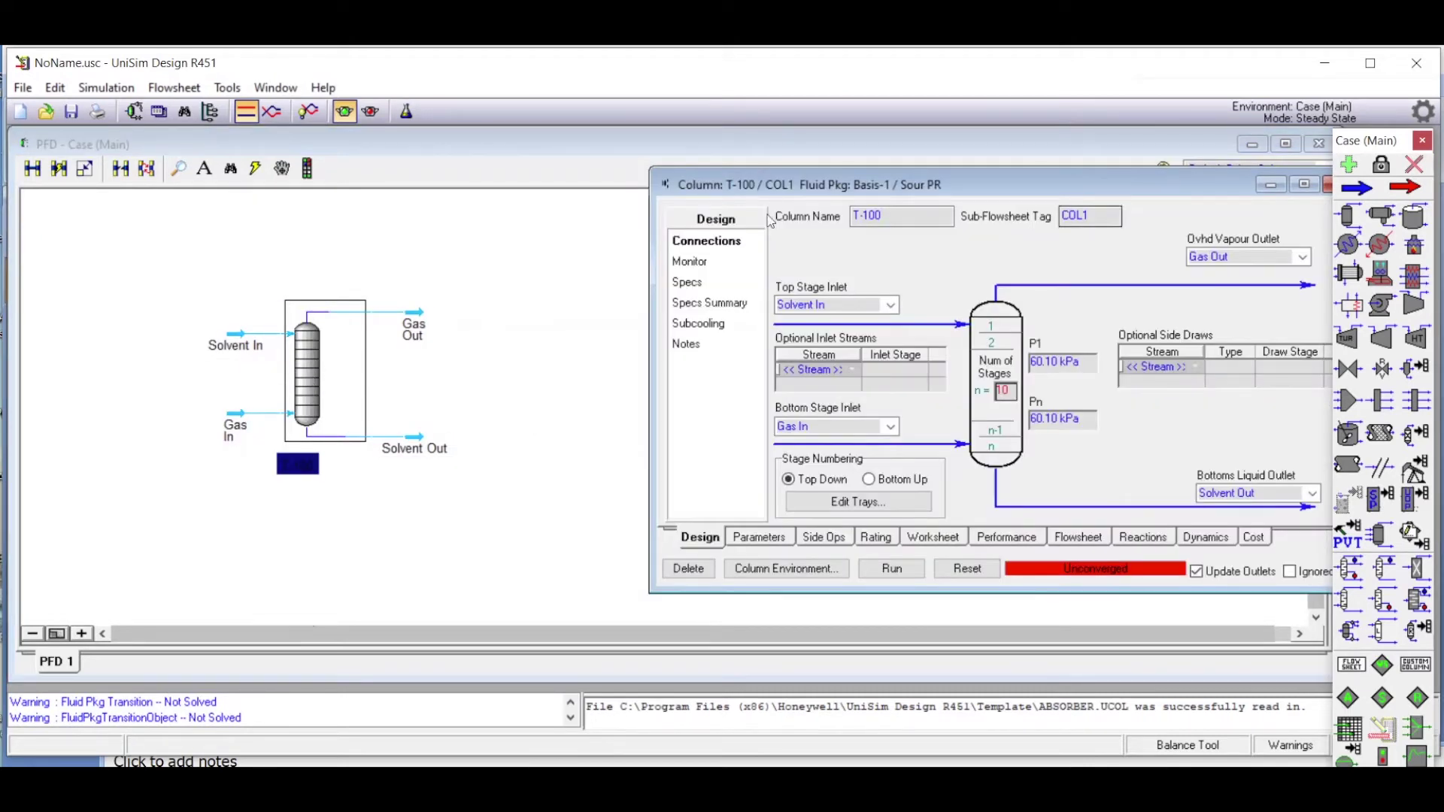
drag(1003, 185, 909, 167)
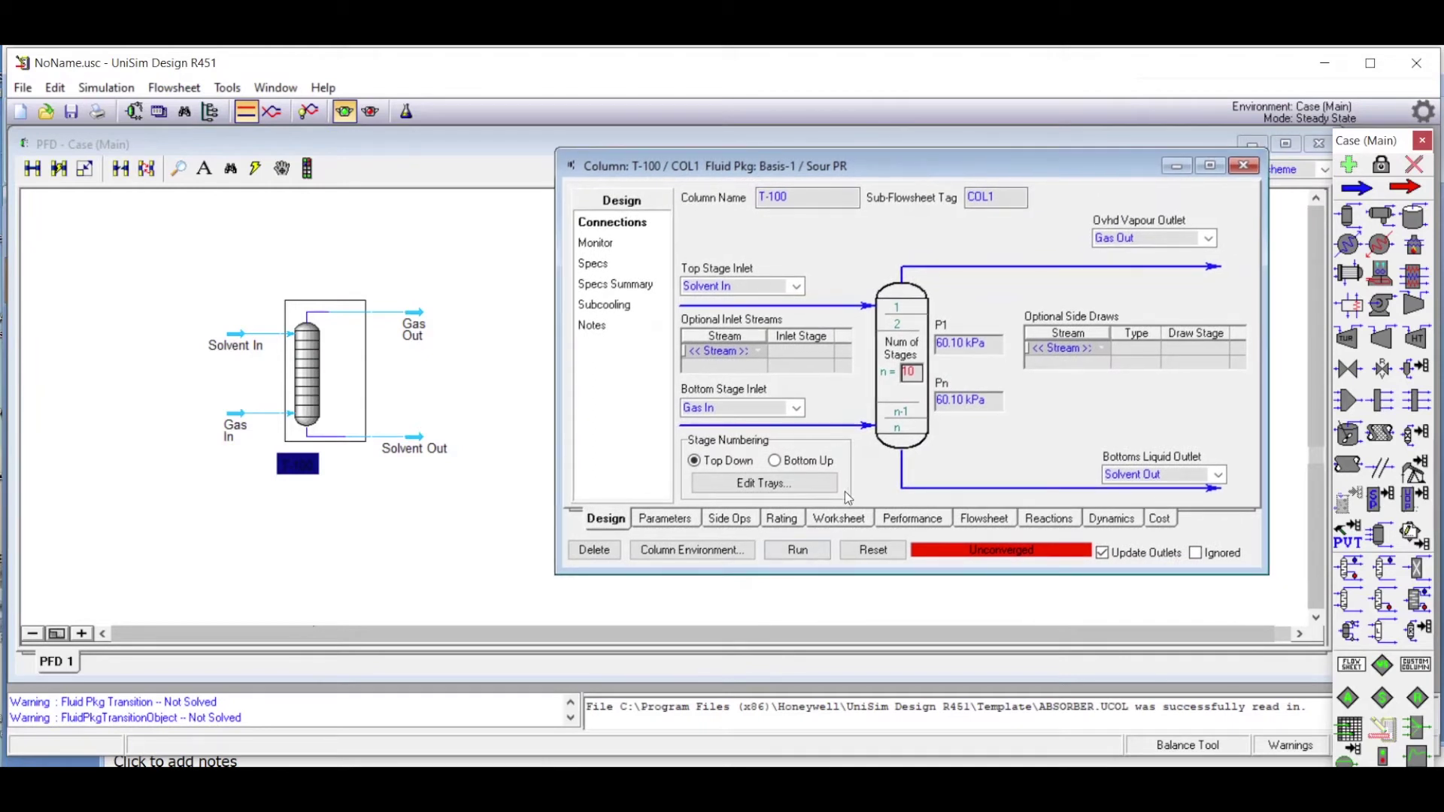
click(841, 520)
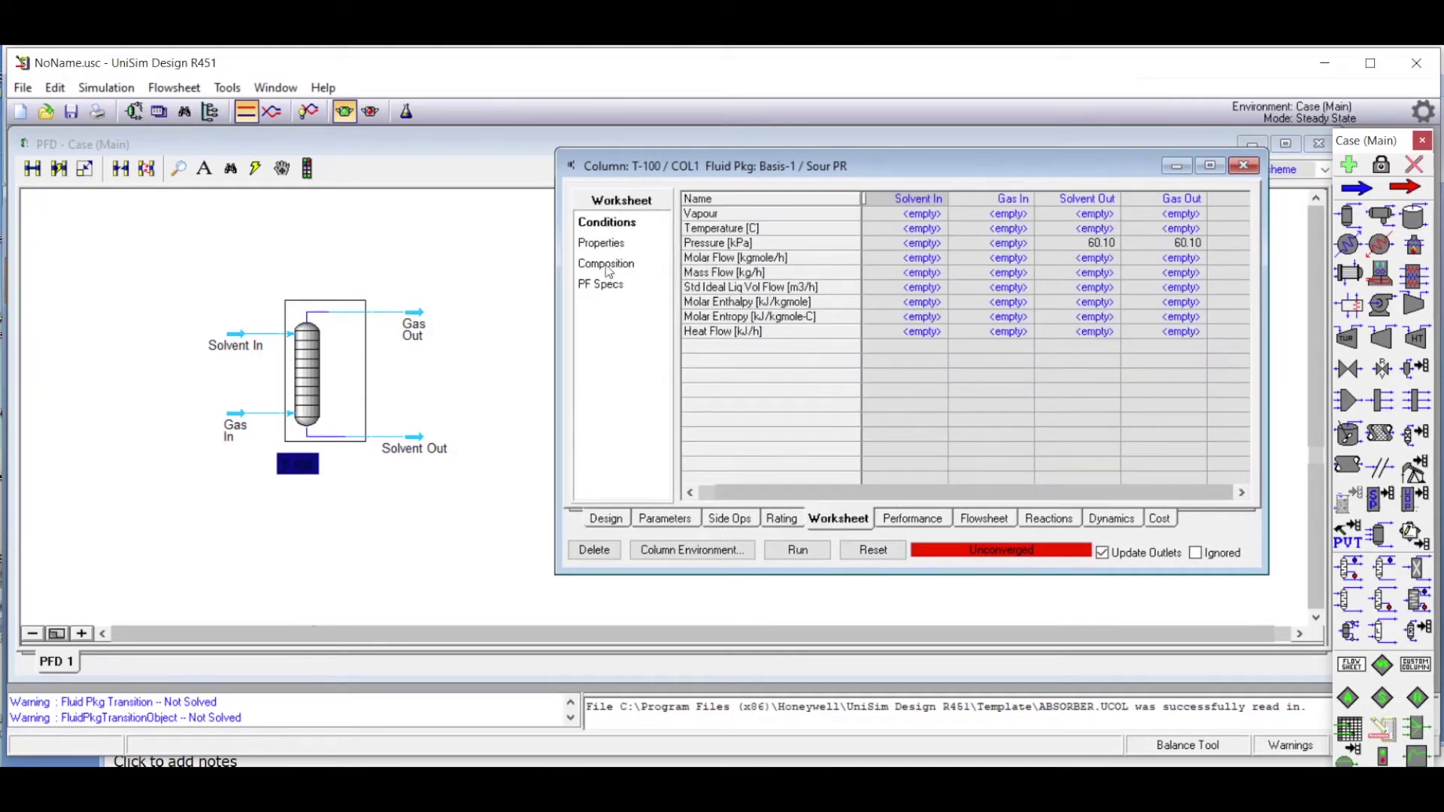
click(609, 269)
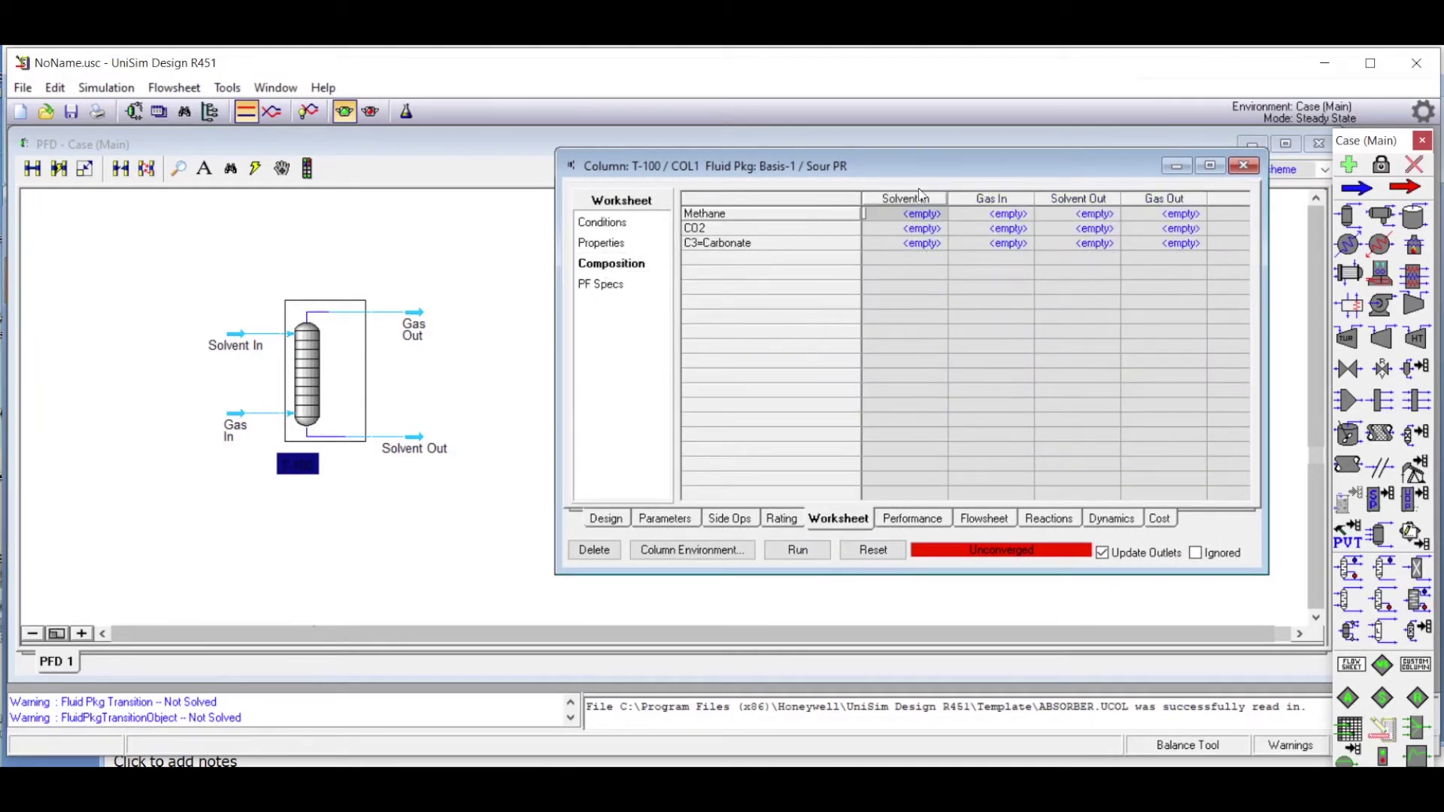
click(921, 245)
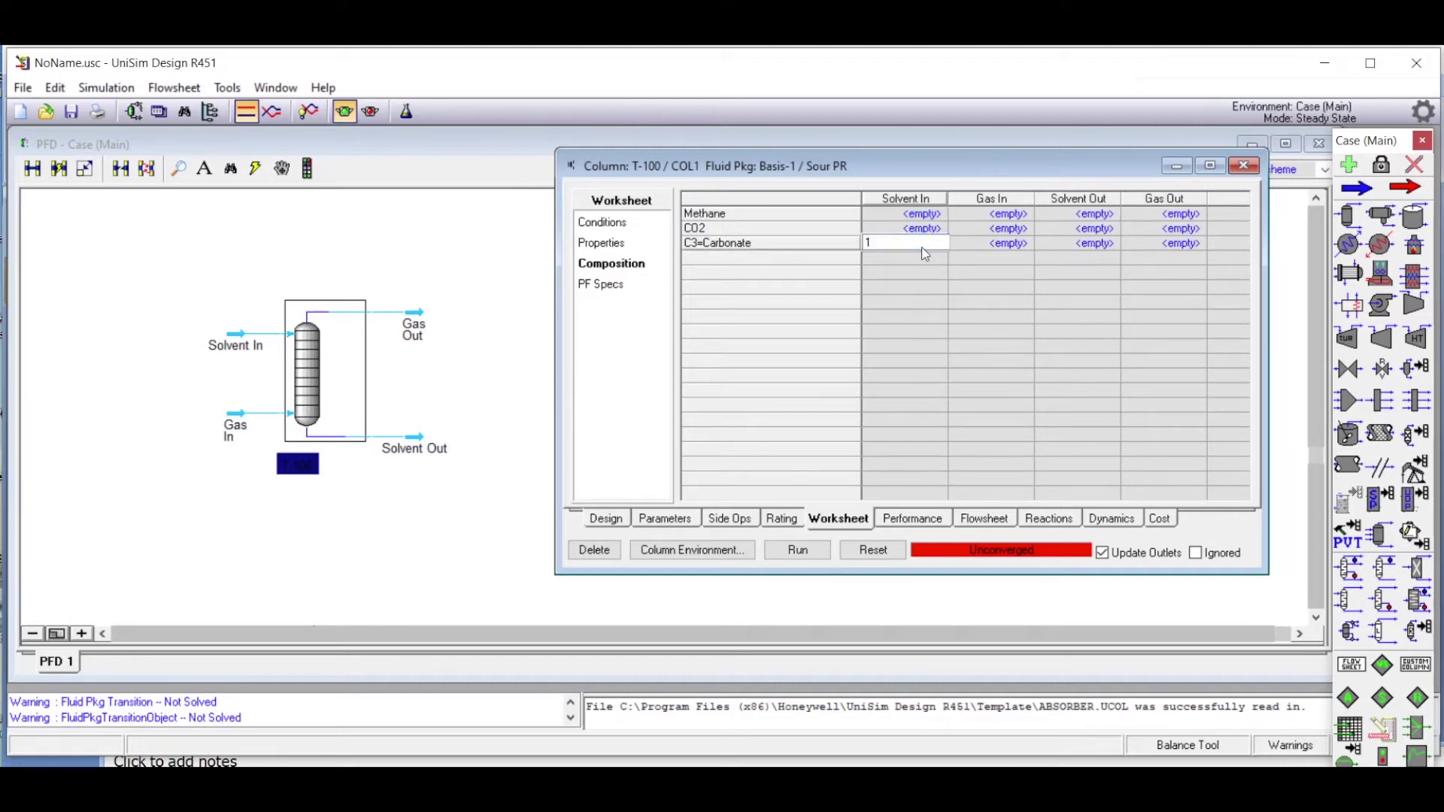
text(1)
key(Return)
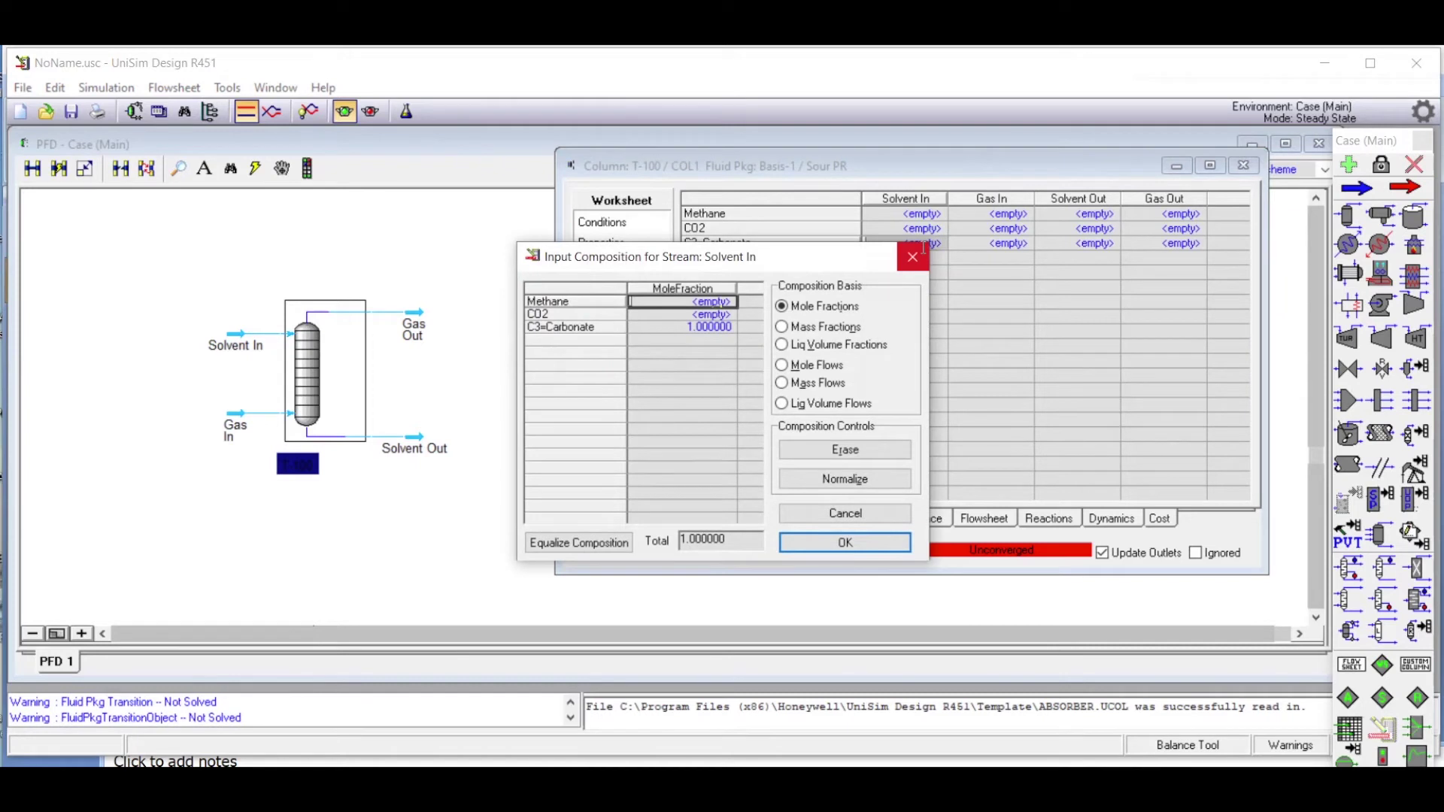
click(923, 247)
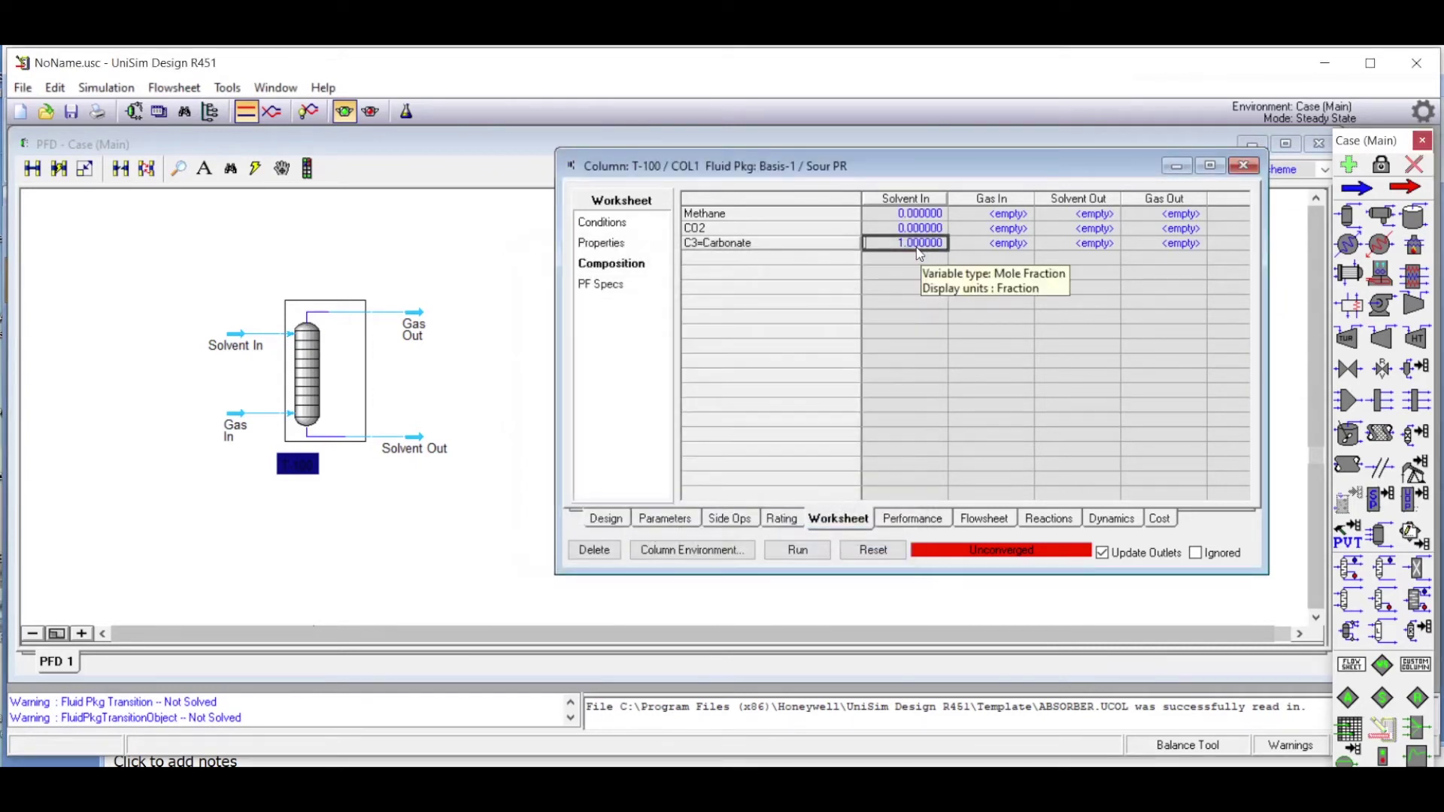
Set the Gas In composition to mole fractions of 0.8 methane and 0.2 CO2
click(1006, 215)
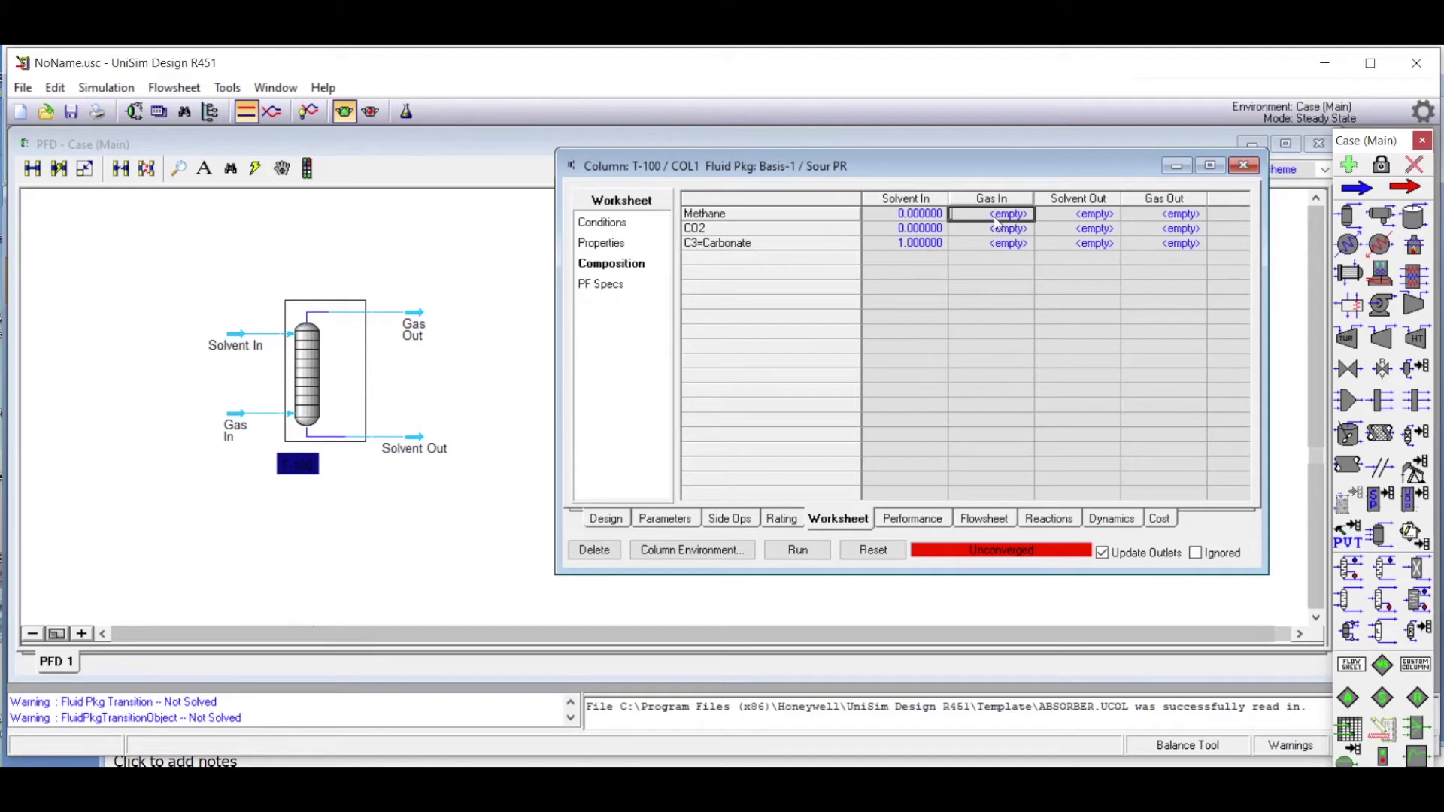
text(0.8)
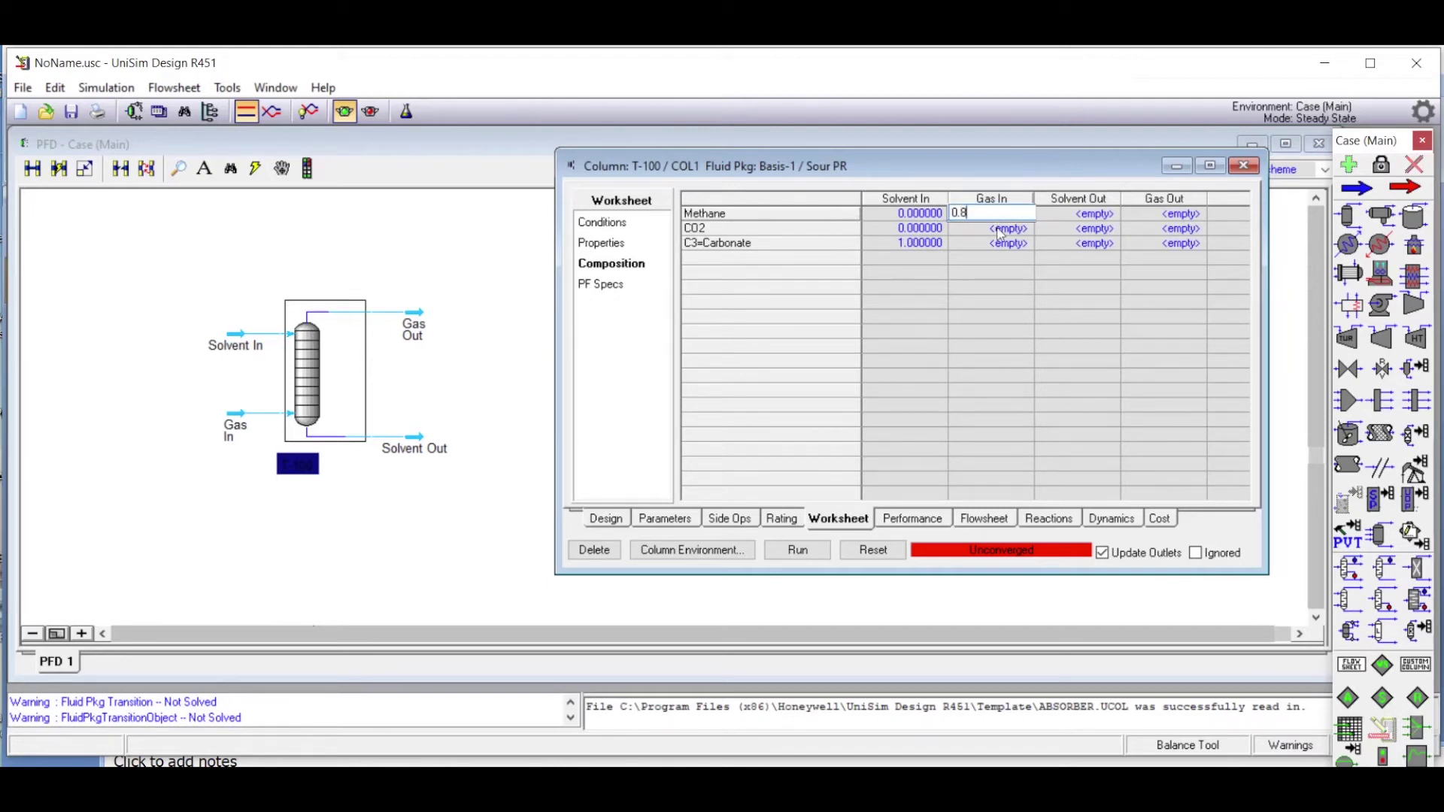
key(Return)
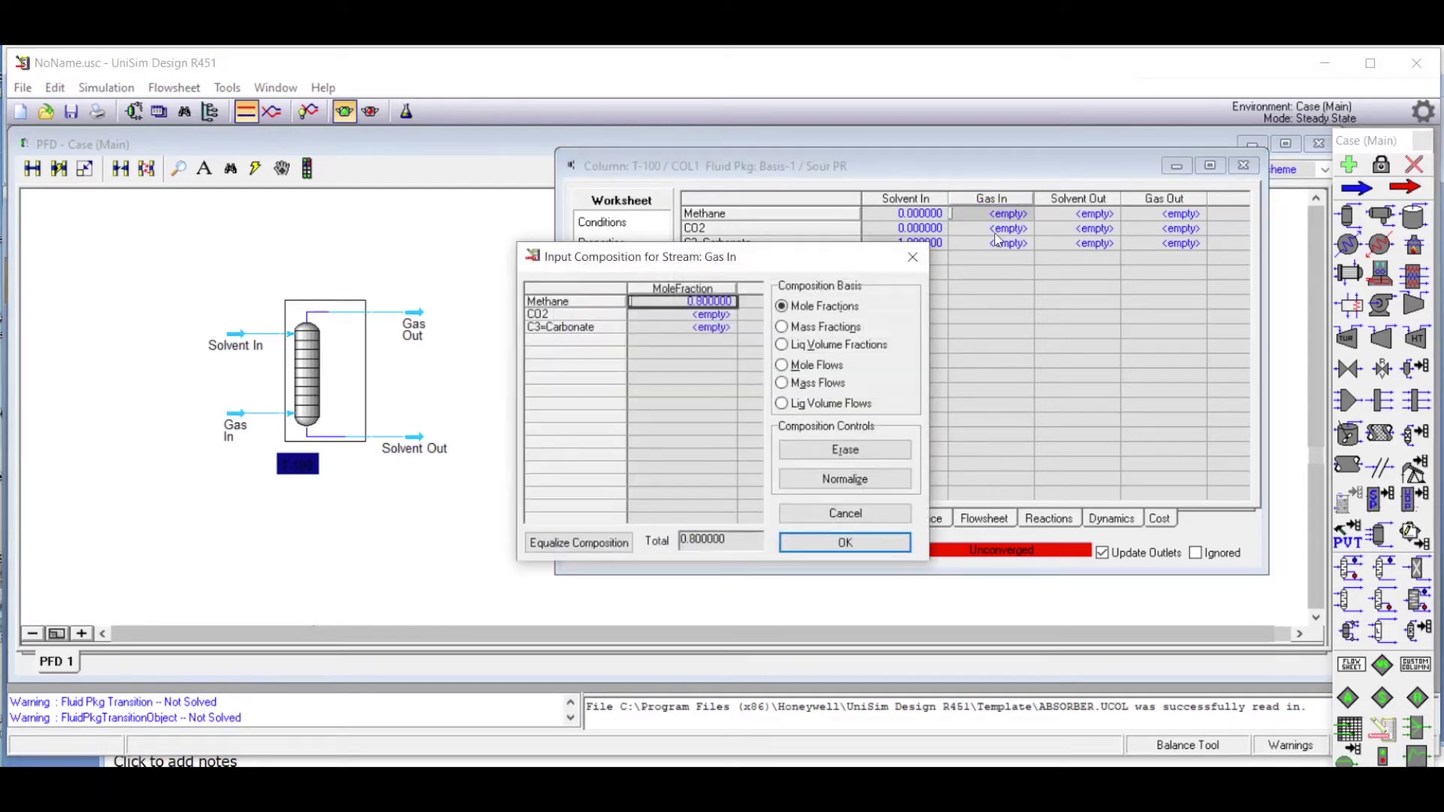
click(714, 315)
text(0.2)
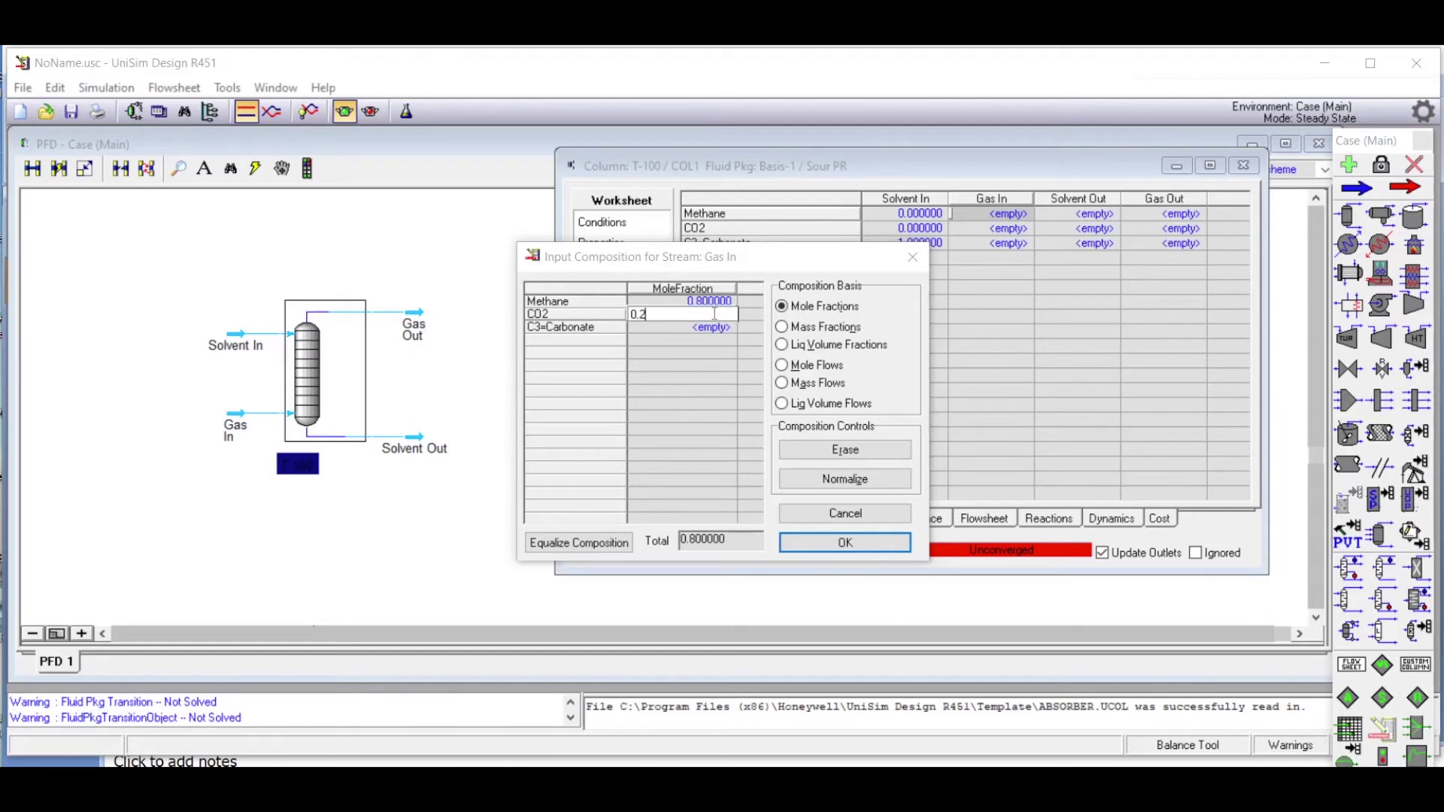
key(Return)
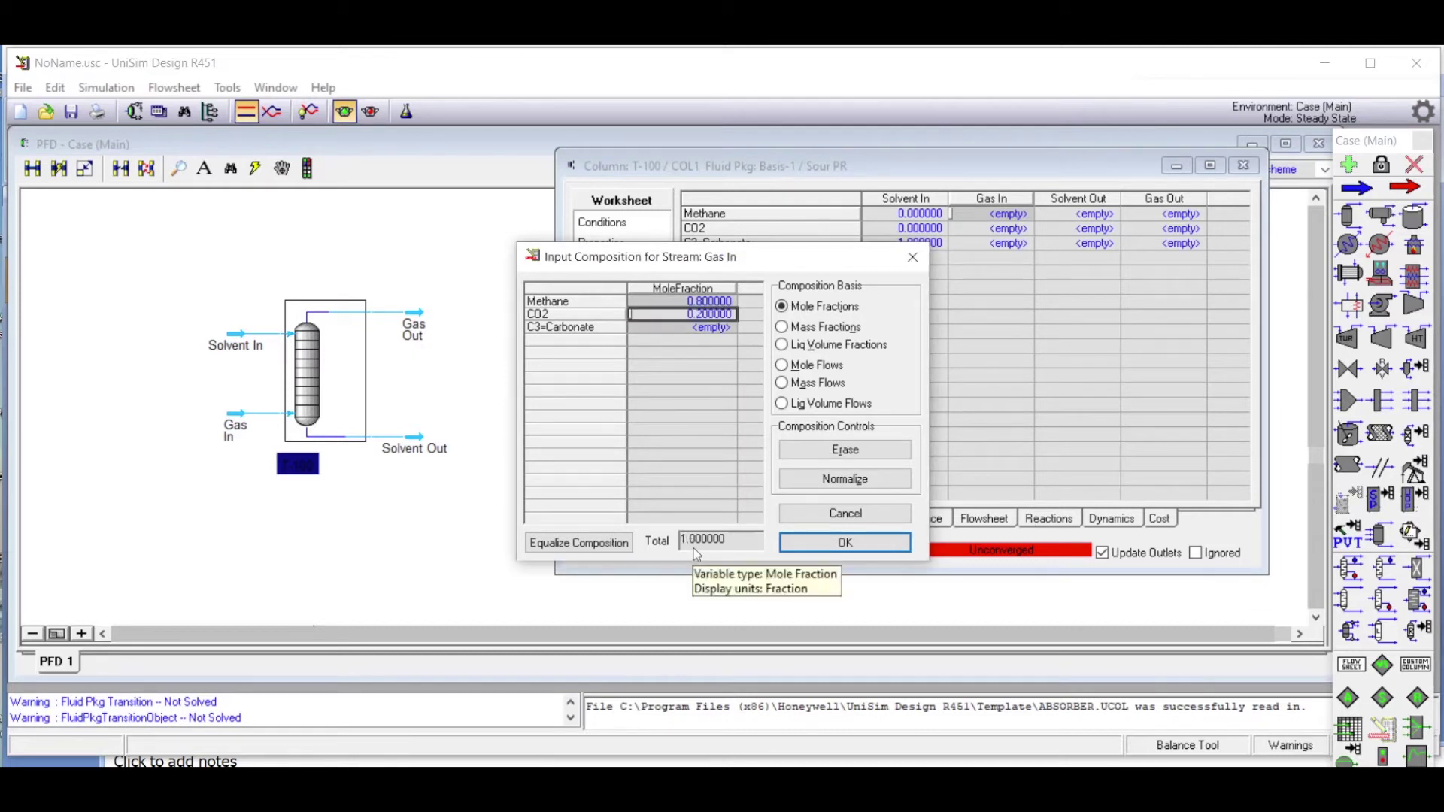
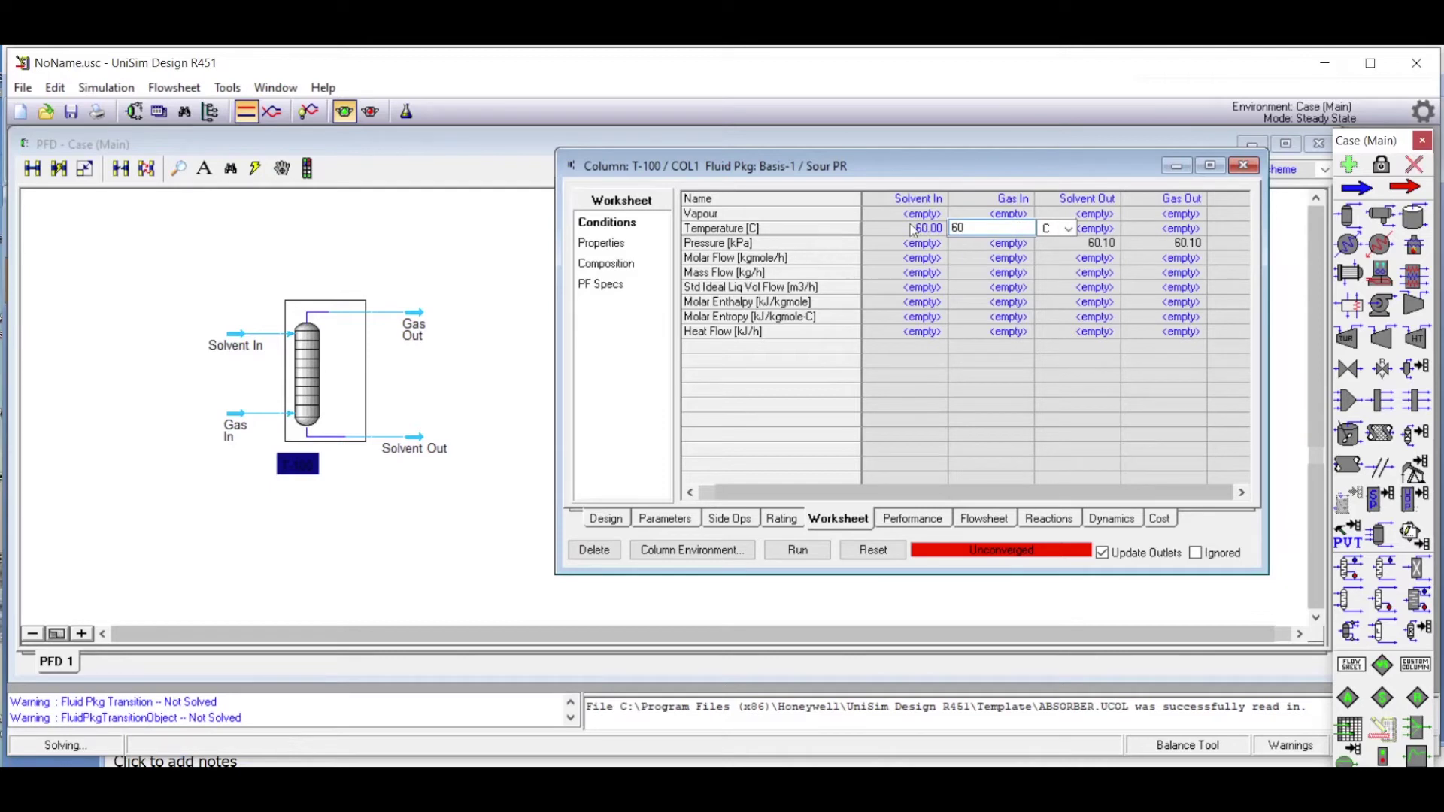
Set the Solvent In pressure to 60.1 atm in the stream conditions
click(911, 245)
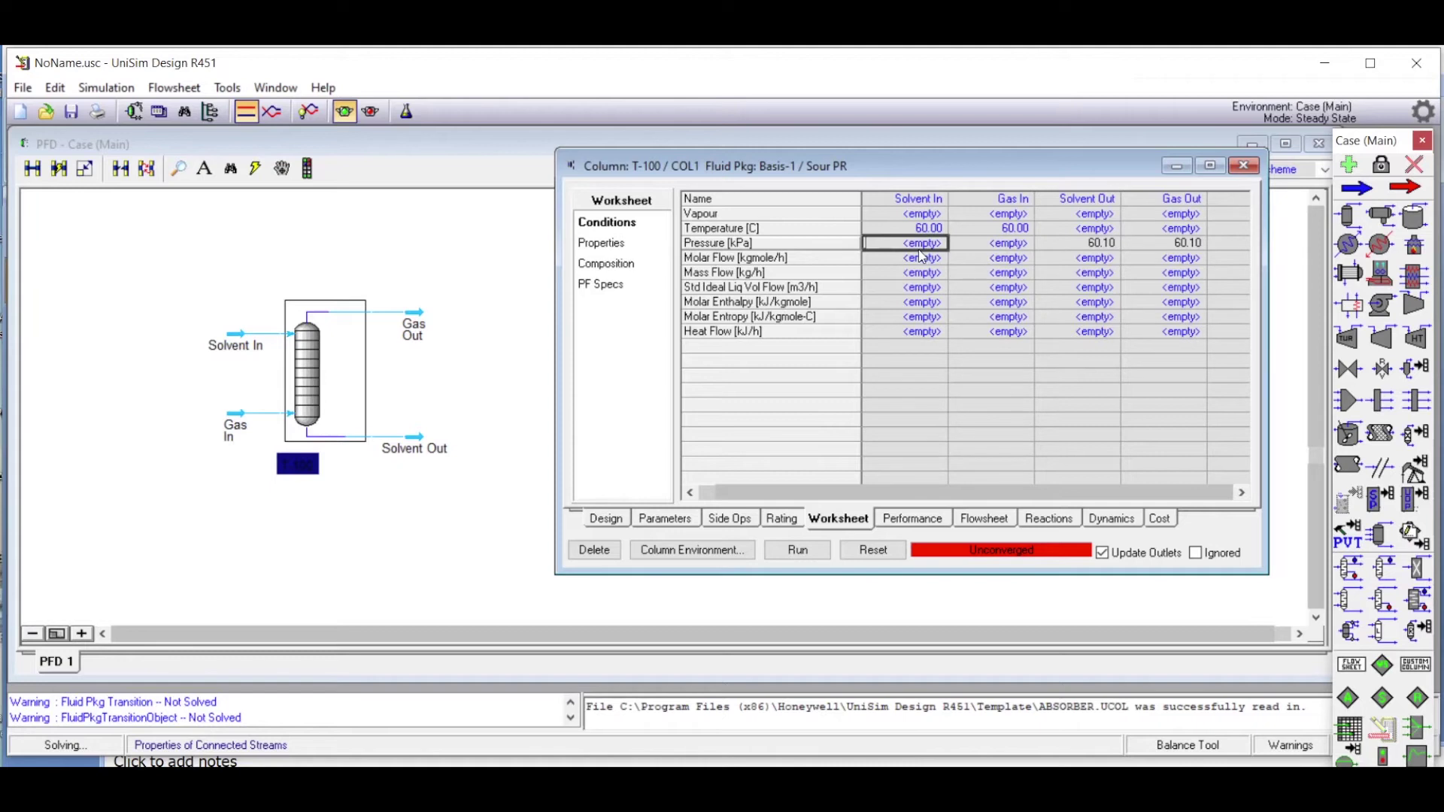
text(60.1)
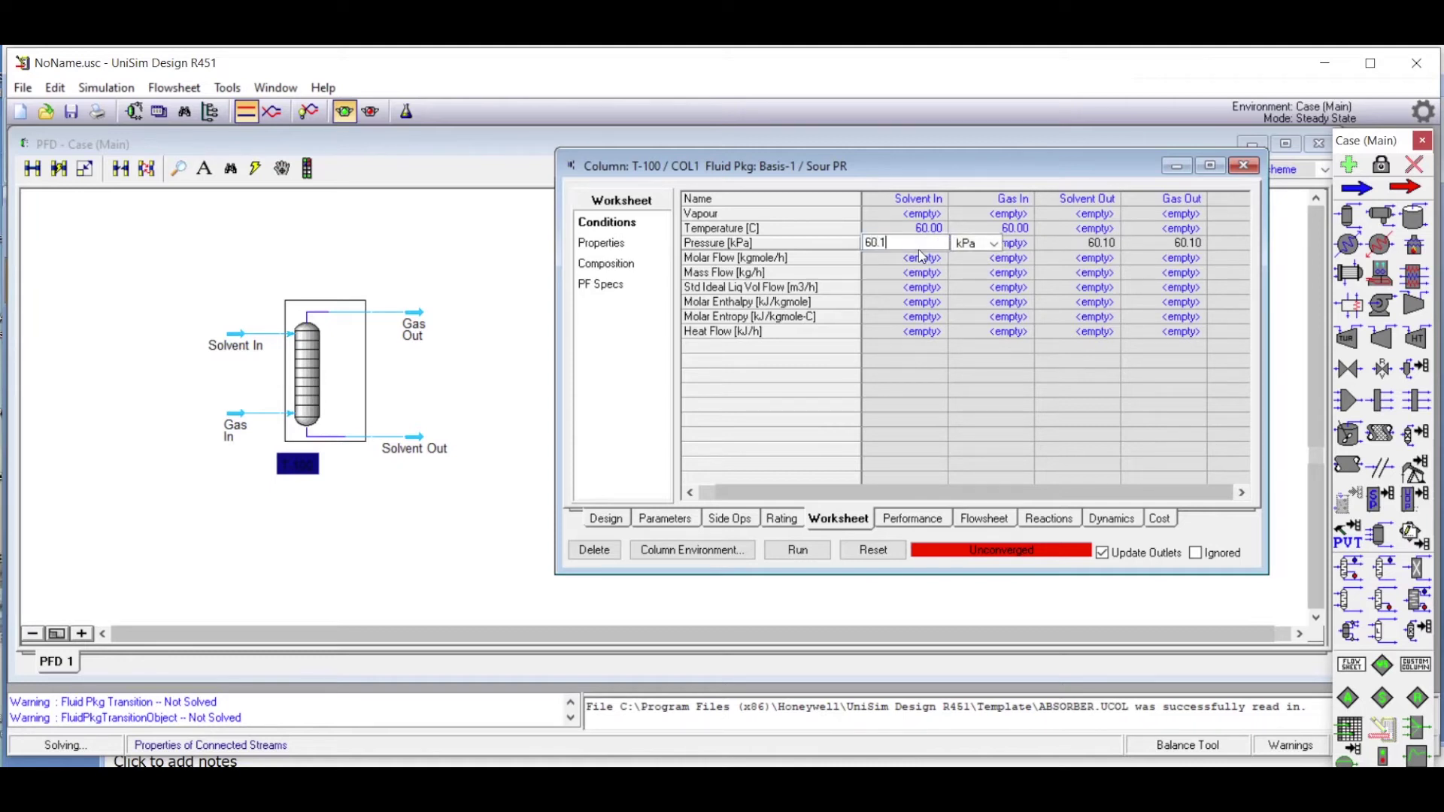
click(996, 245)
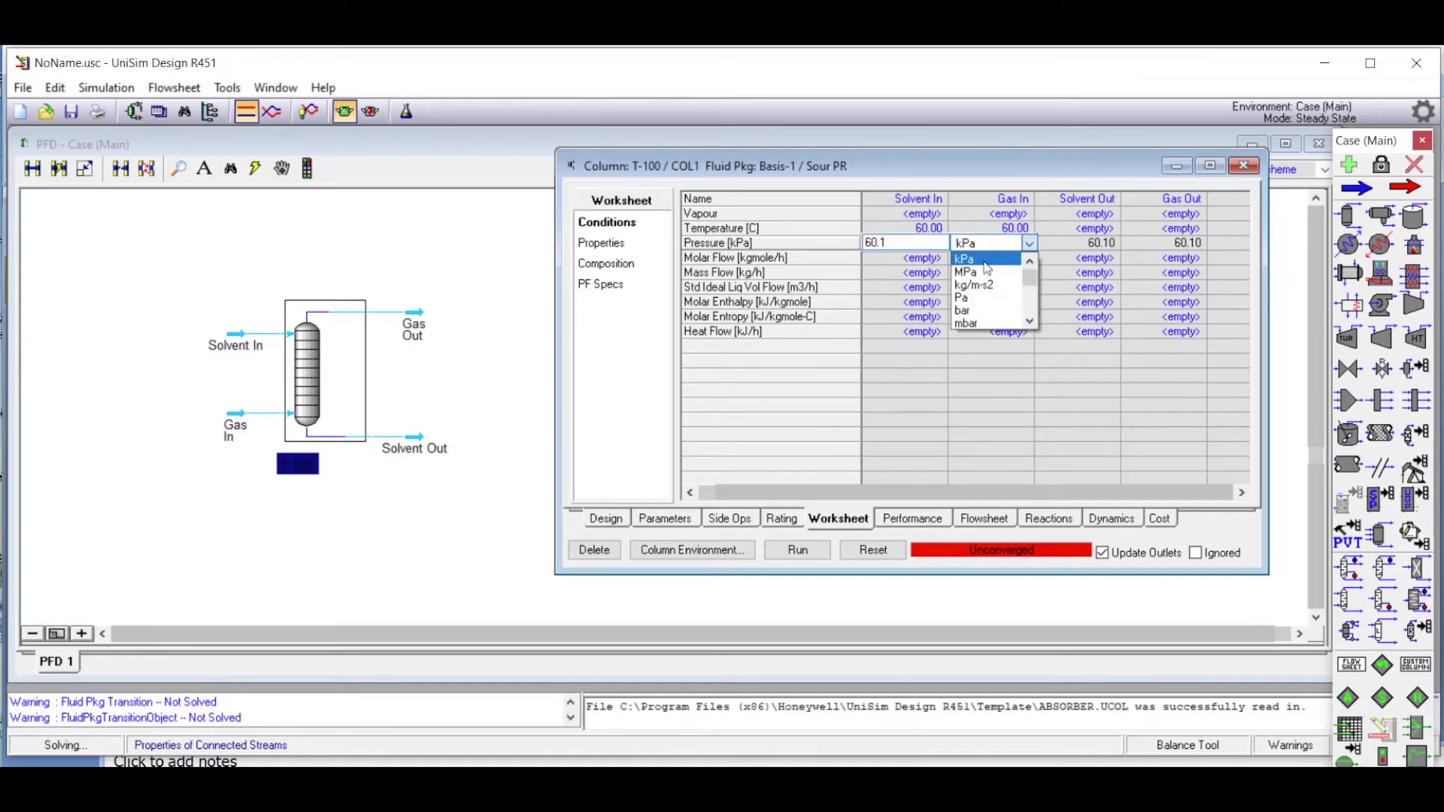
click(1029, 321)
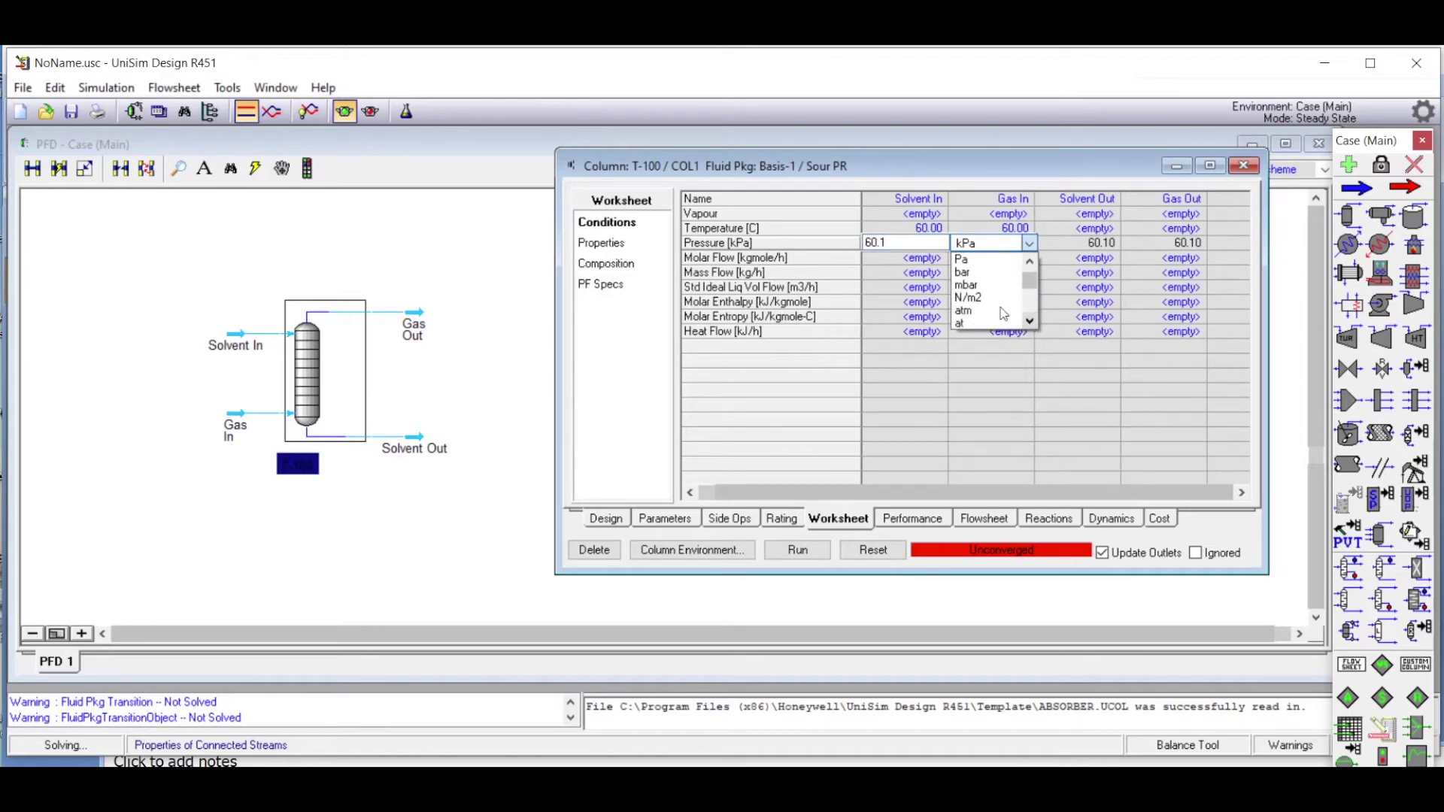
click(977, 312)
Set the Gas In pressure to 60.1 atm in the stream conditions
click(1015, 244)
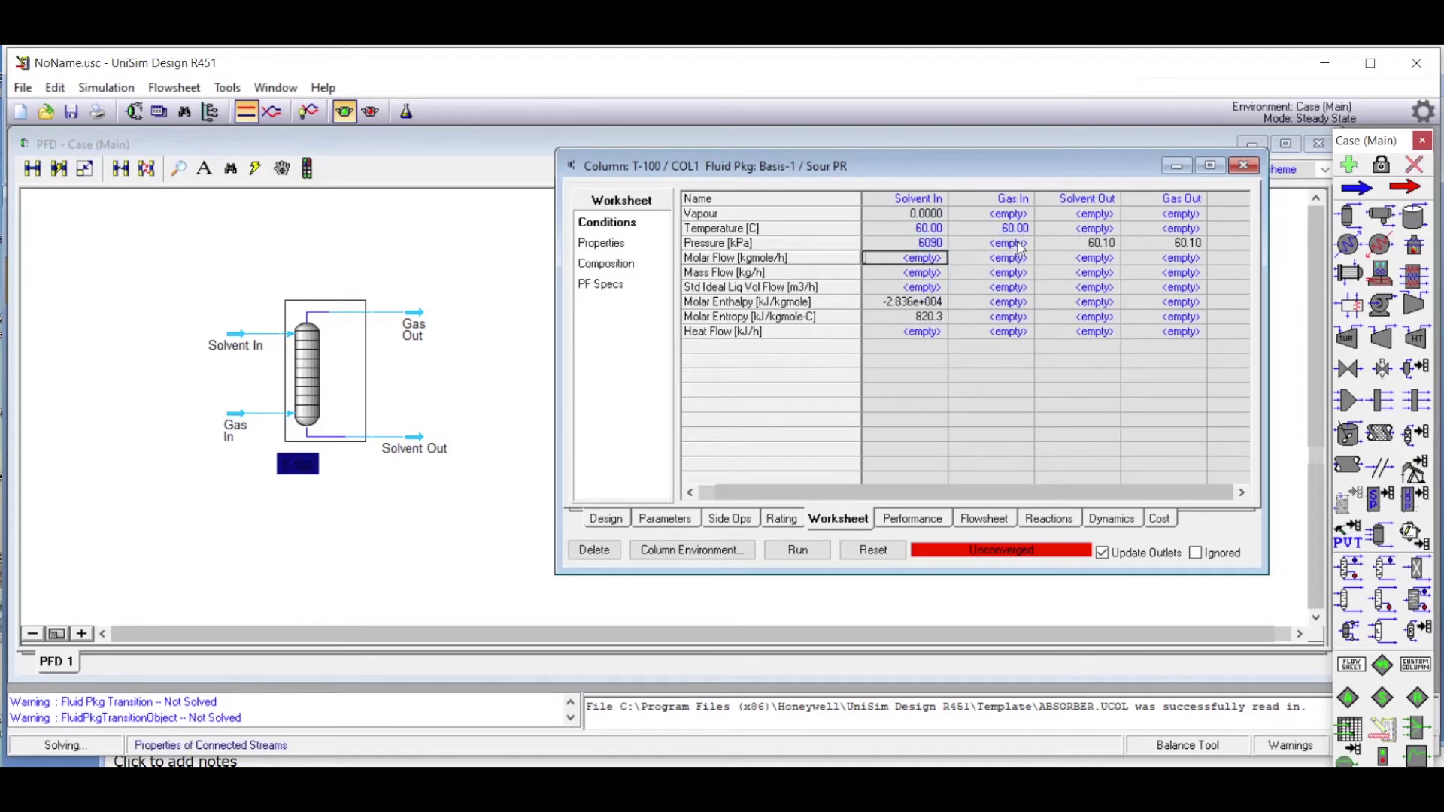
text(60.1)
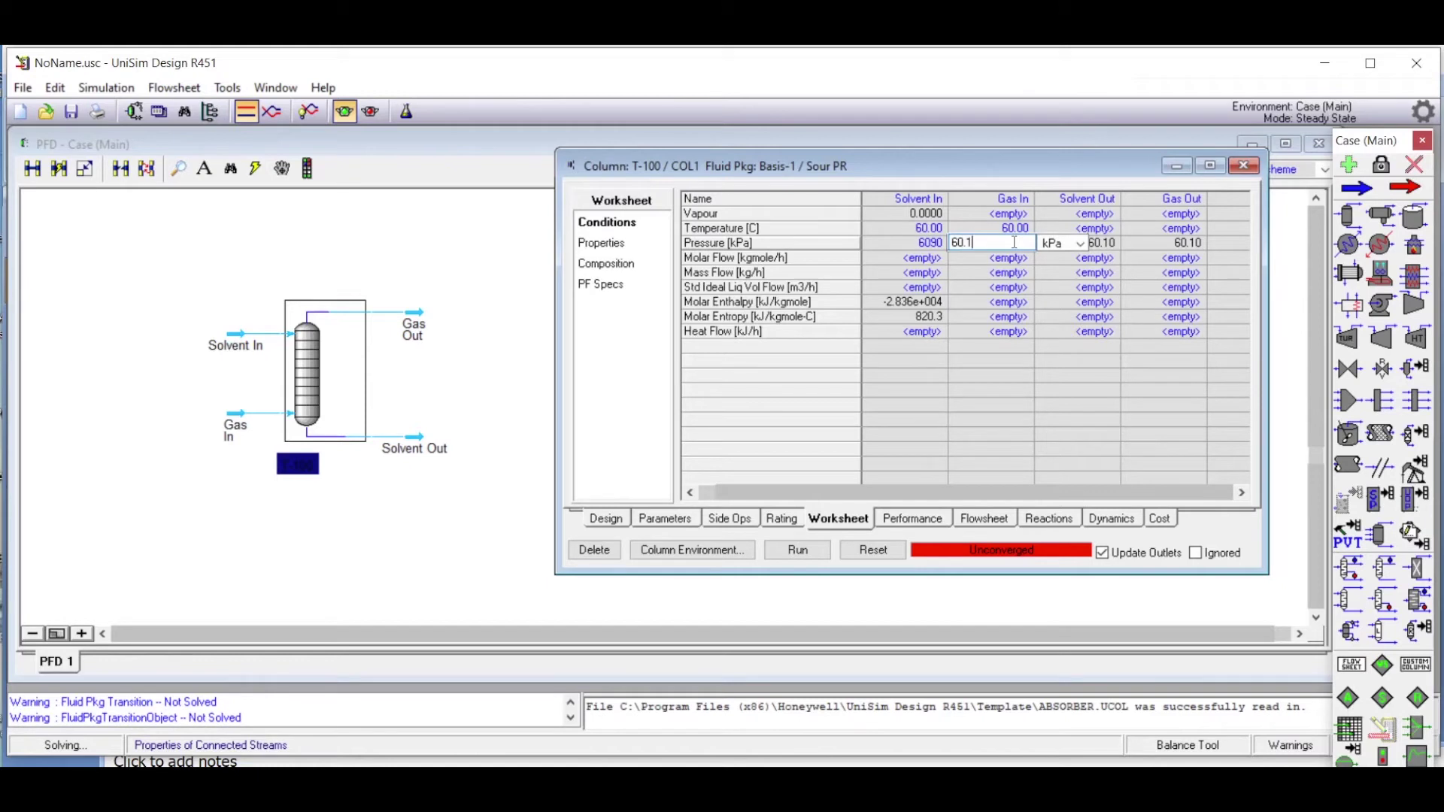
click(1080, 247)
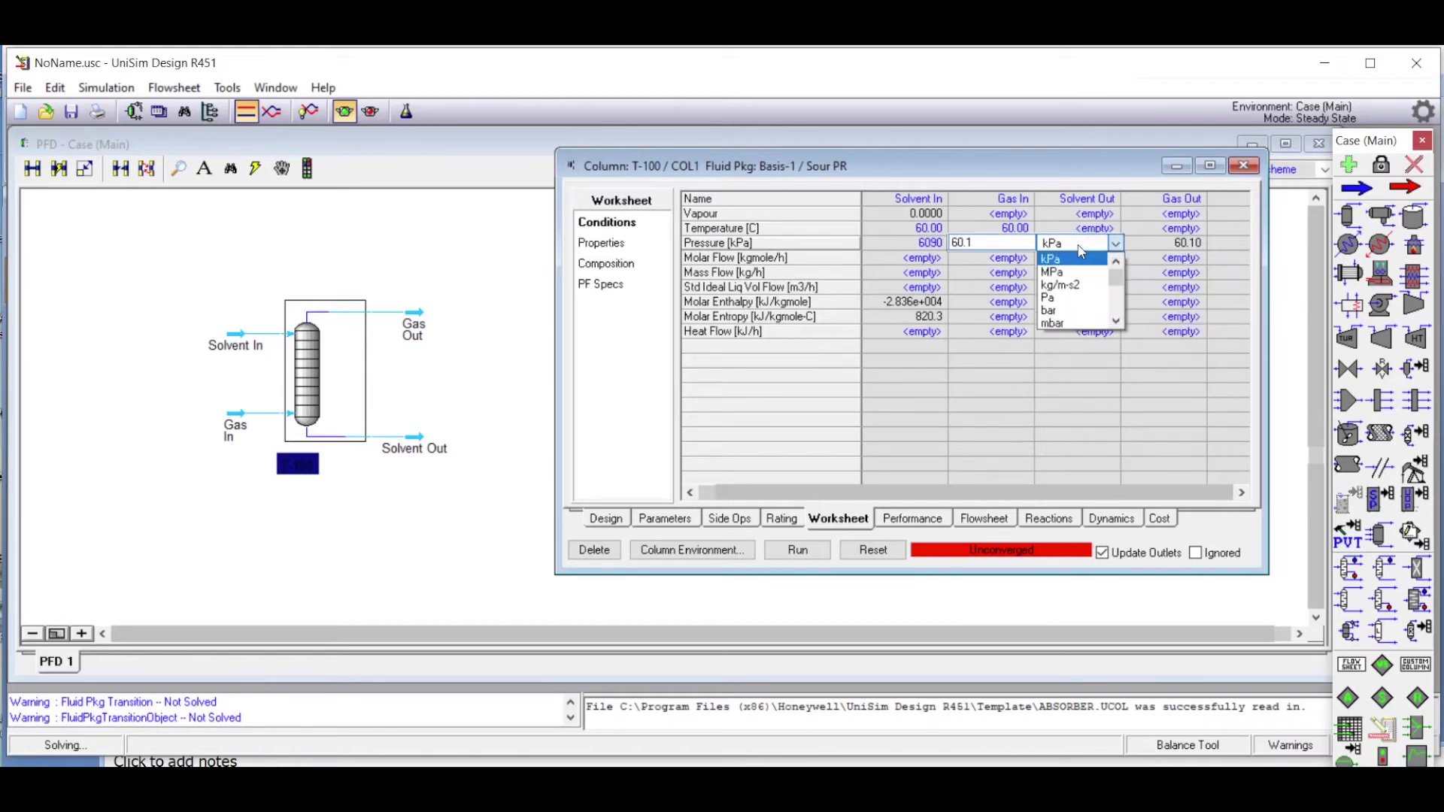
click(1116, 324)
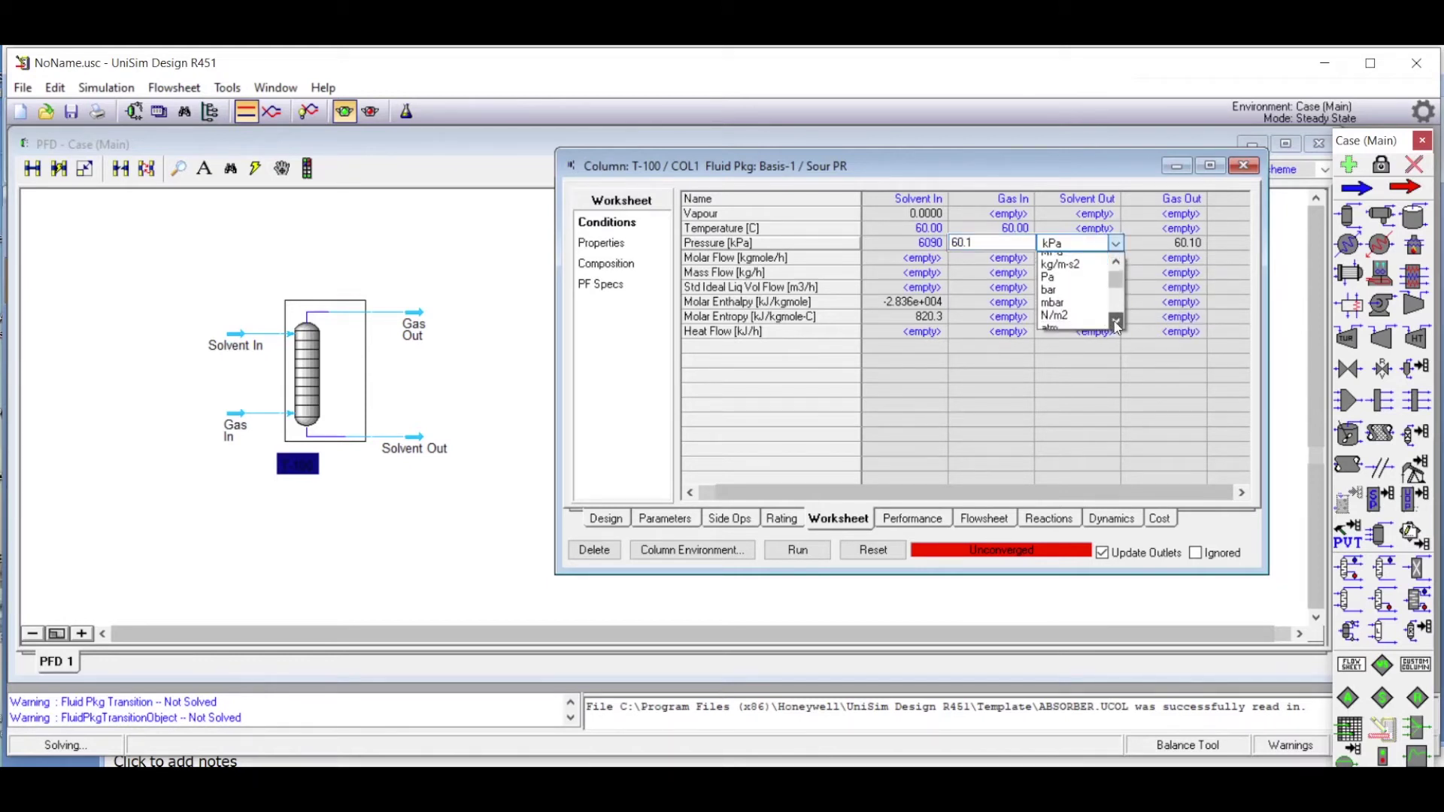
click(1059, 326)
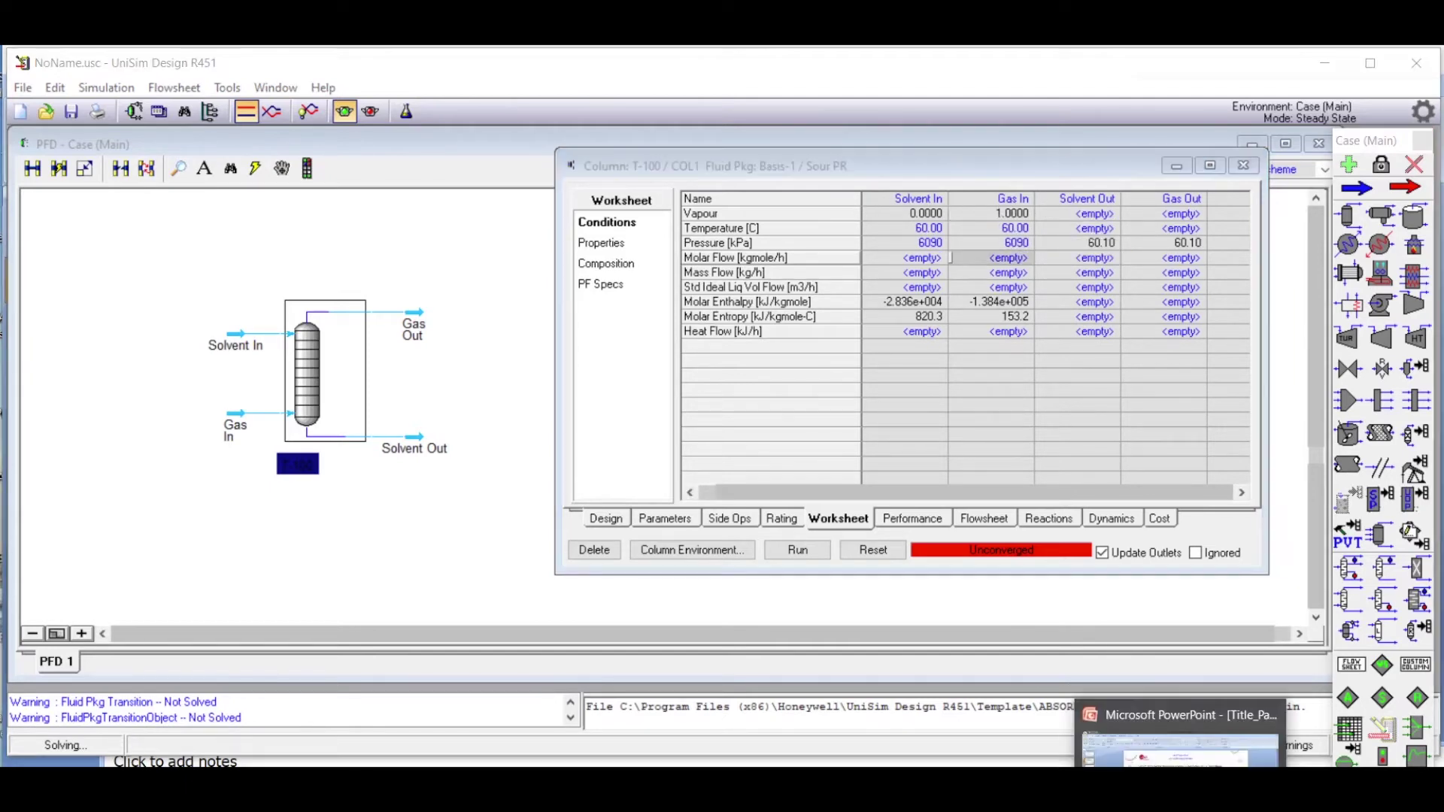
Check the flow rates in the PowerPoint problem statement and set the Solvent In molar flow to 2000 kgmole/h
key(alt+Tab)
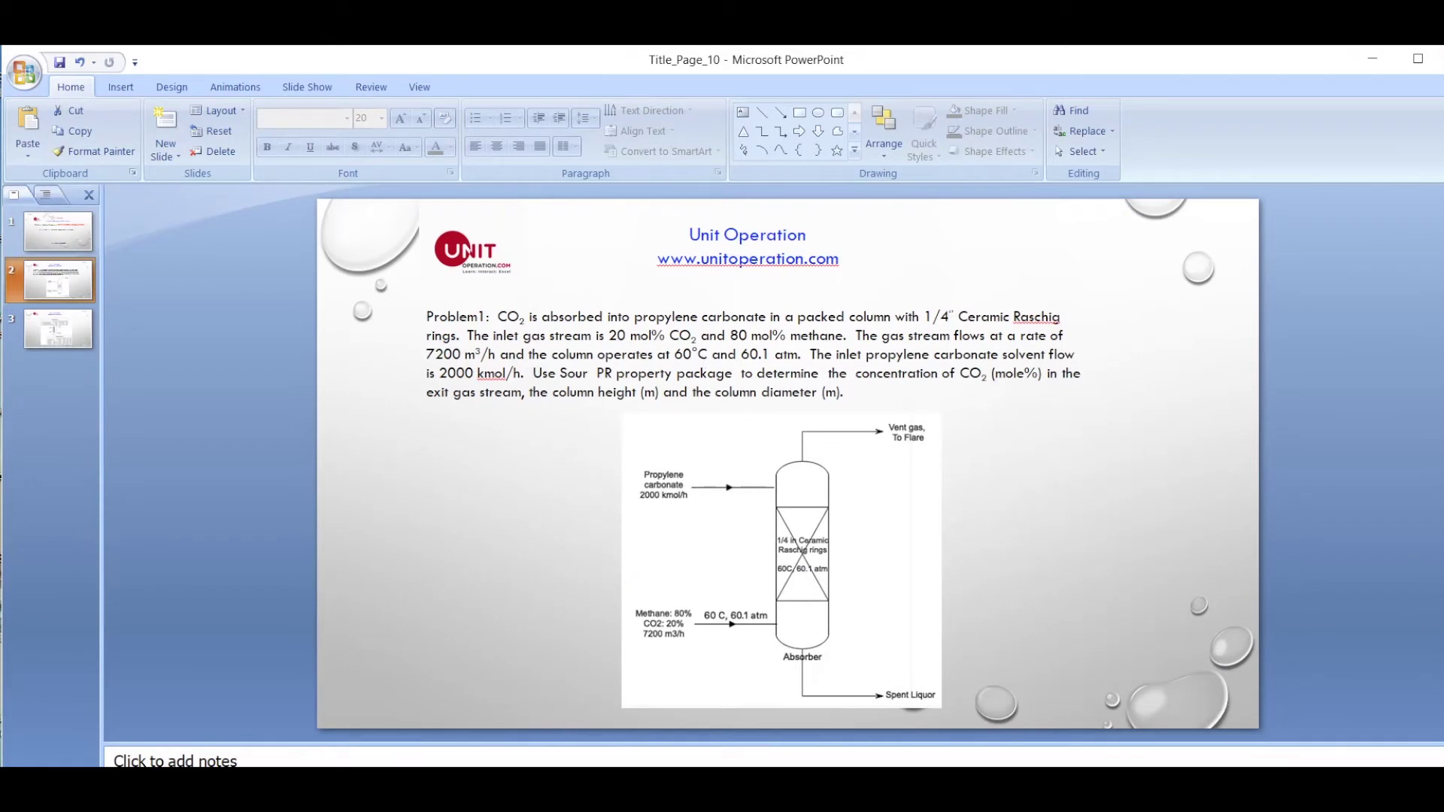
key(alt+Tab)
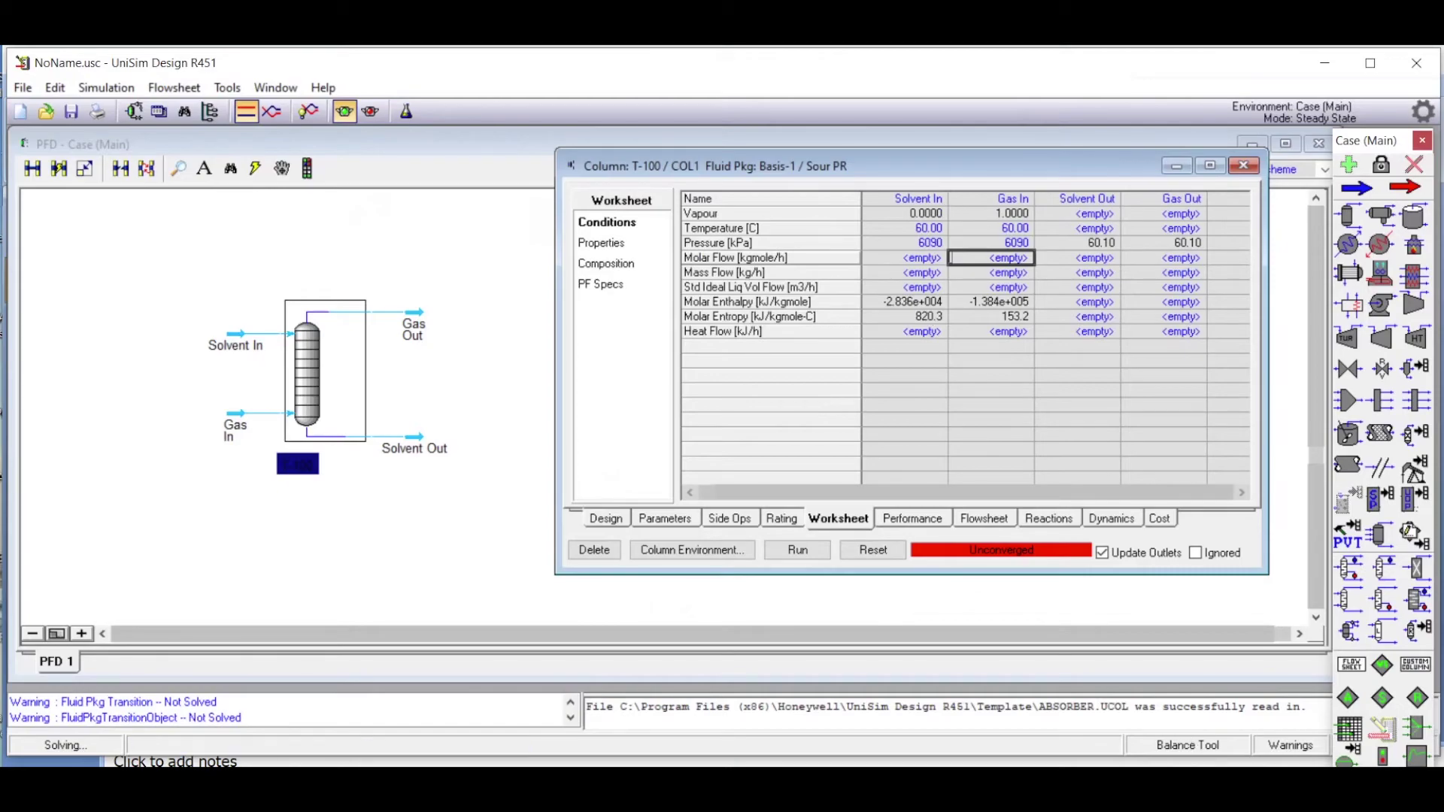
key(alt+Tab)
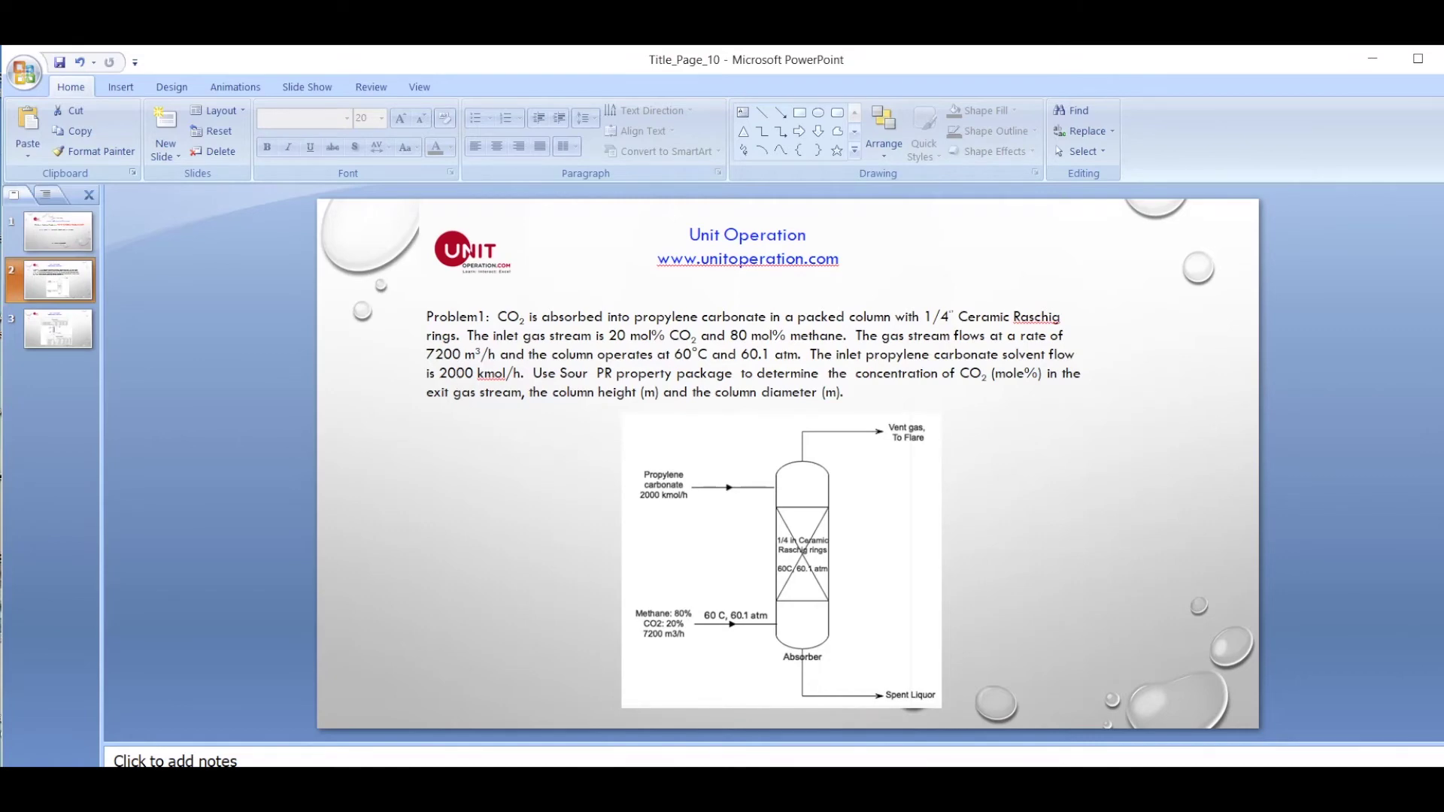
key(alt+Tab)
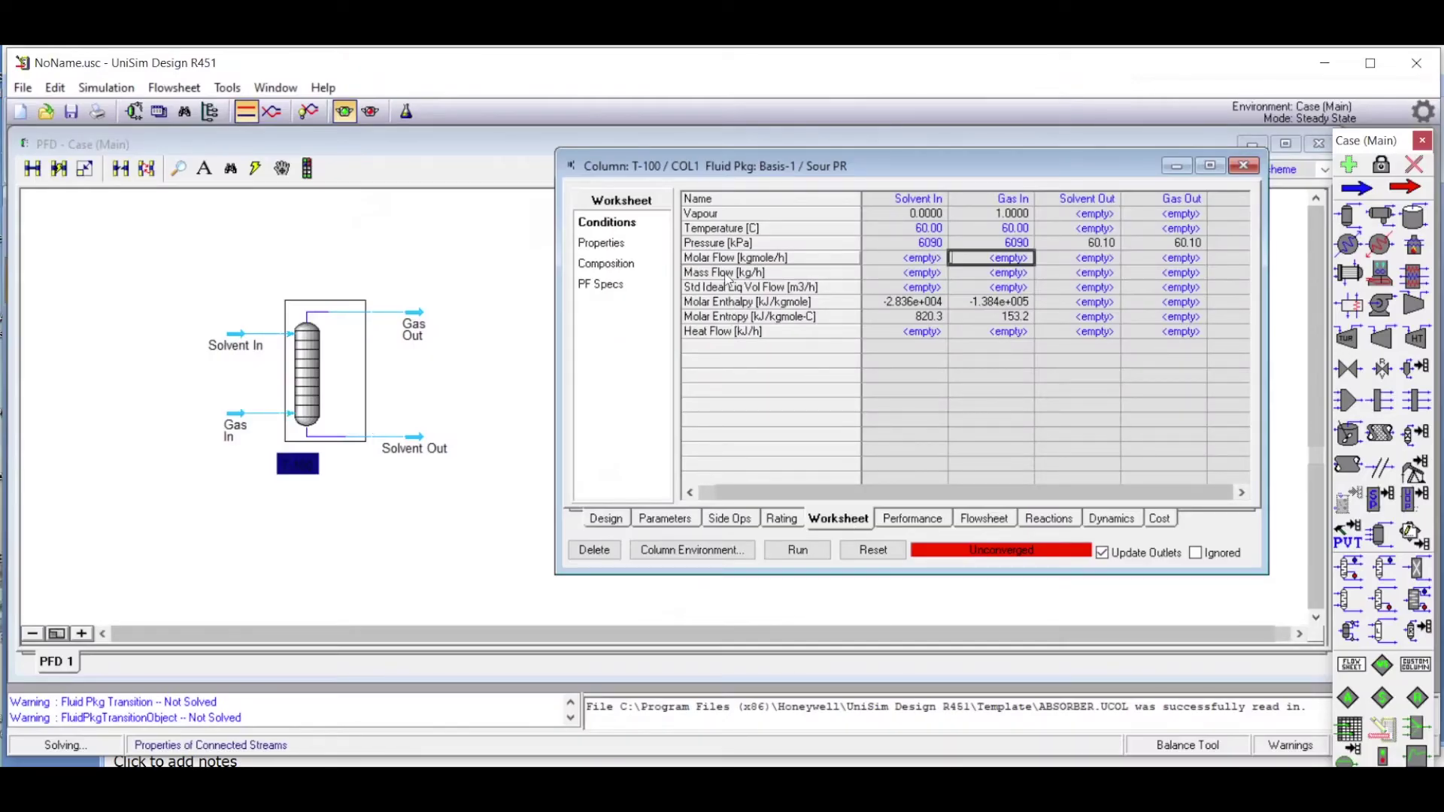
click(931, 260)
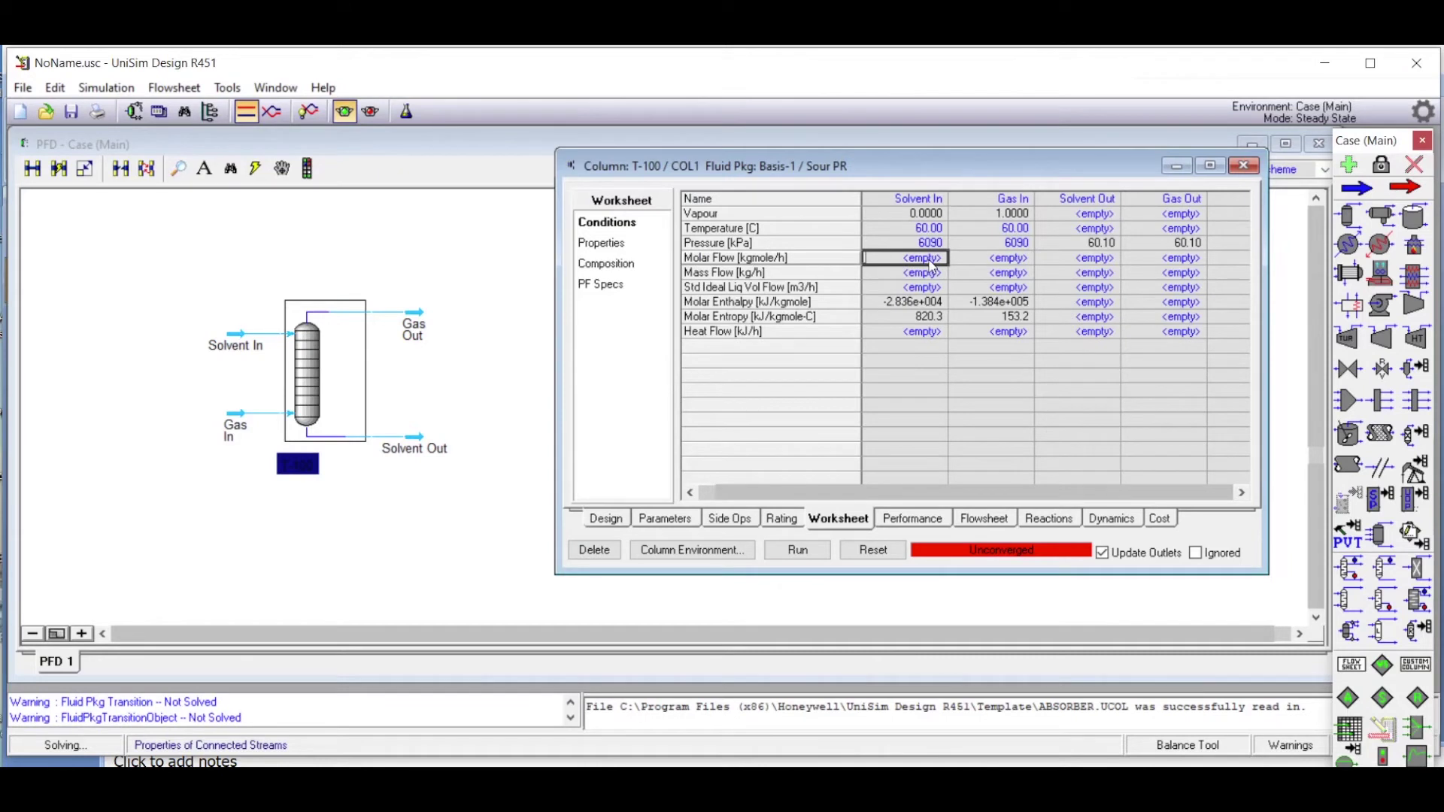
text(2000)
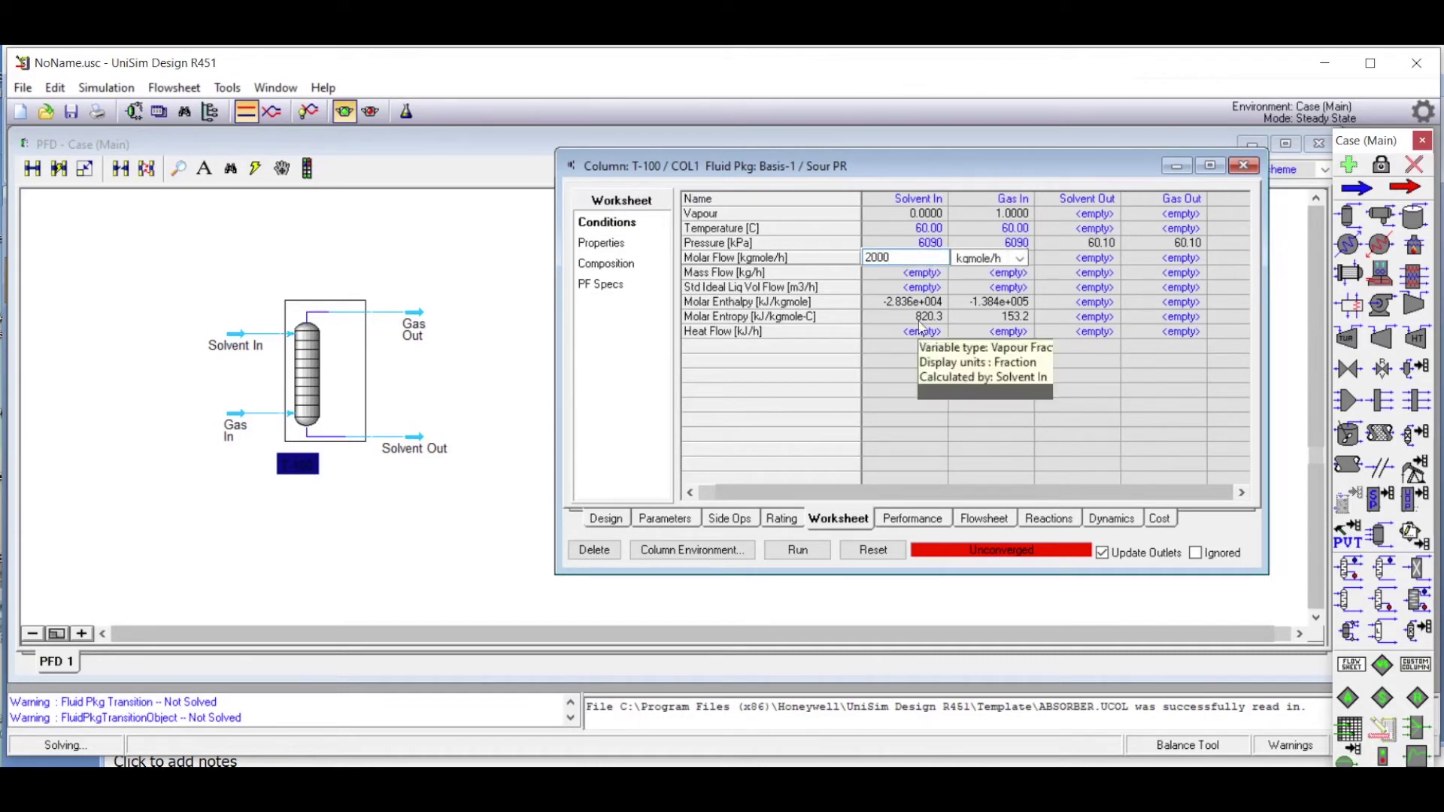
key(Return)
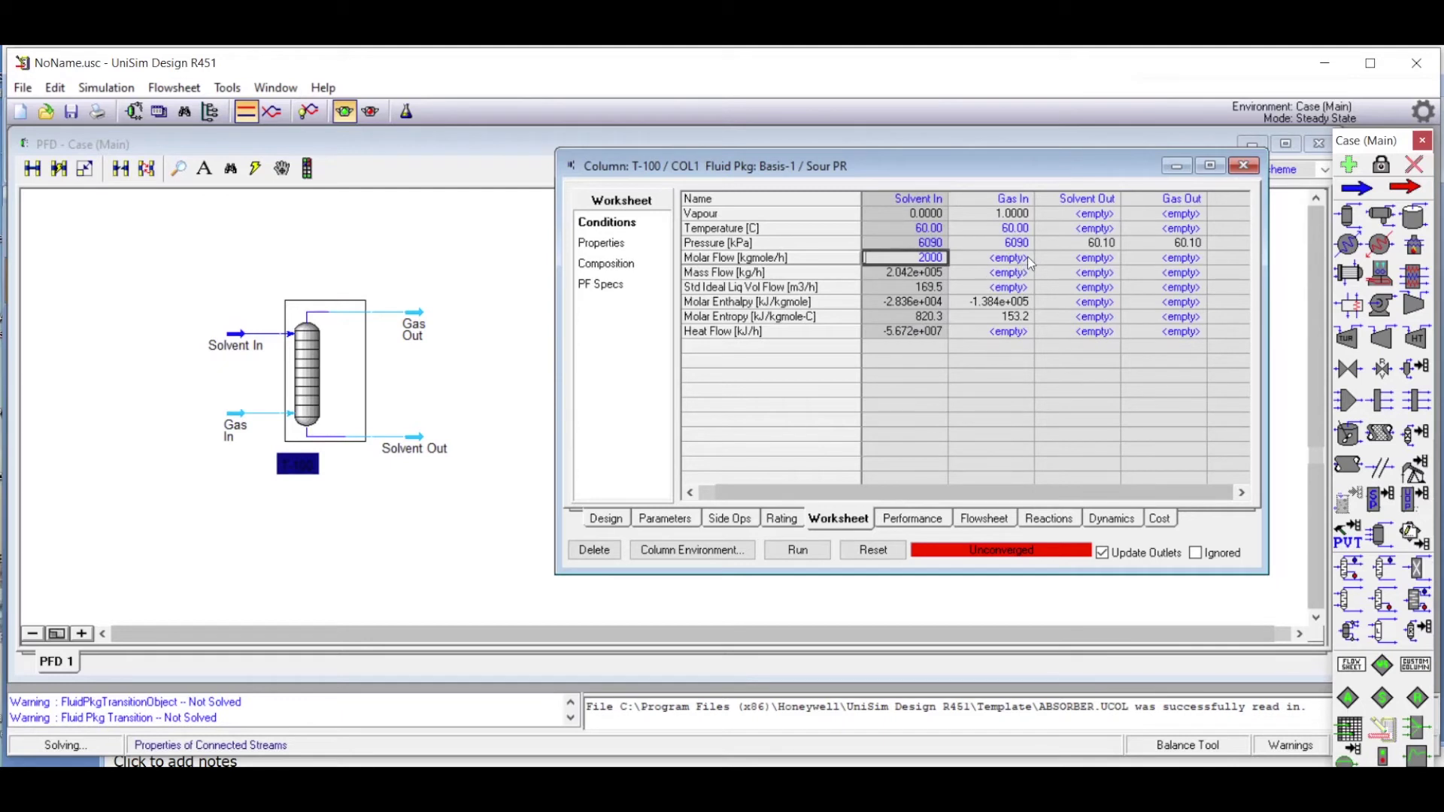
Set the Gas In molar flow to 7200 m3/h_(gas)
click(1027, 258)
text(7200)
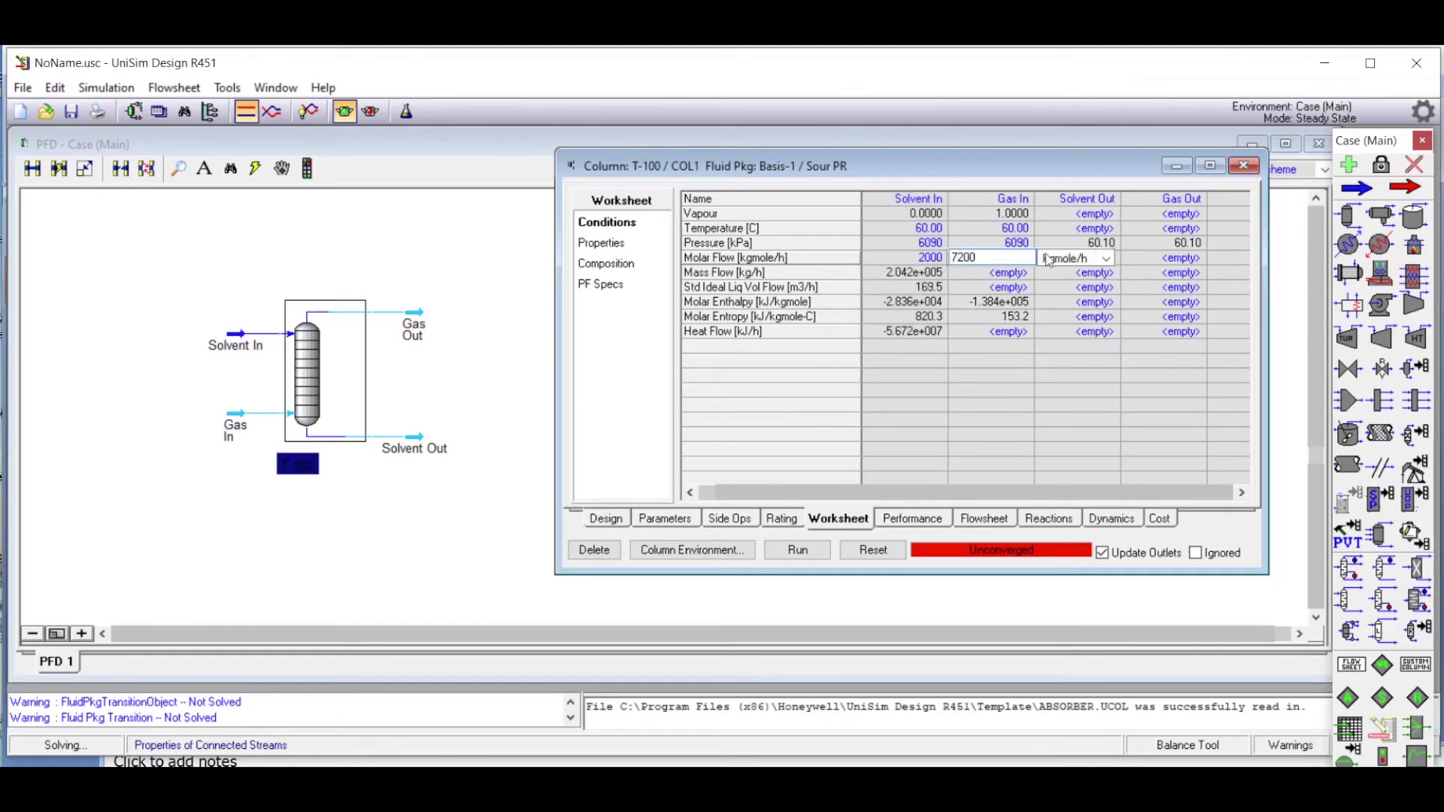
click(1048, 259)
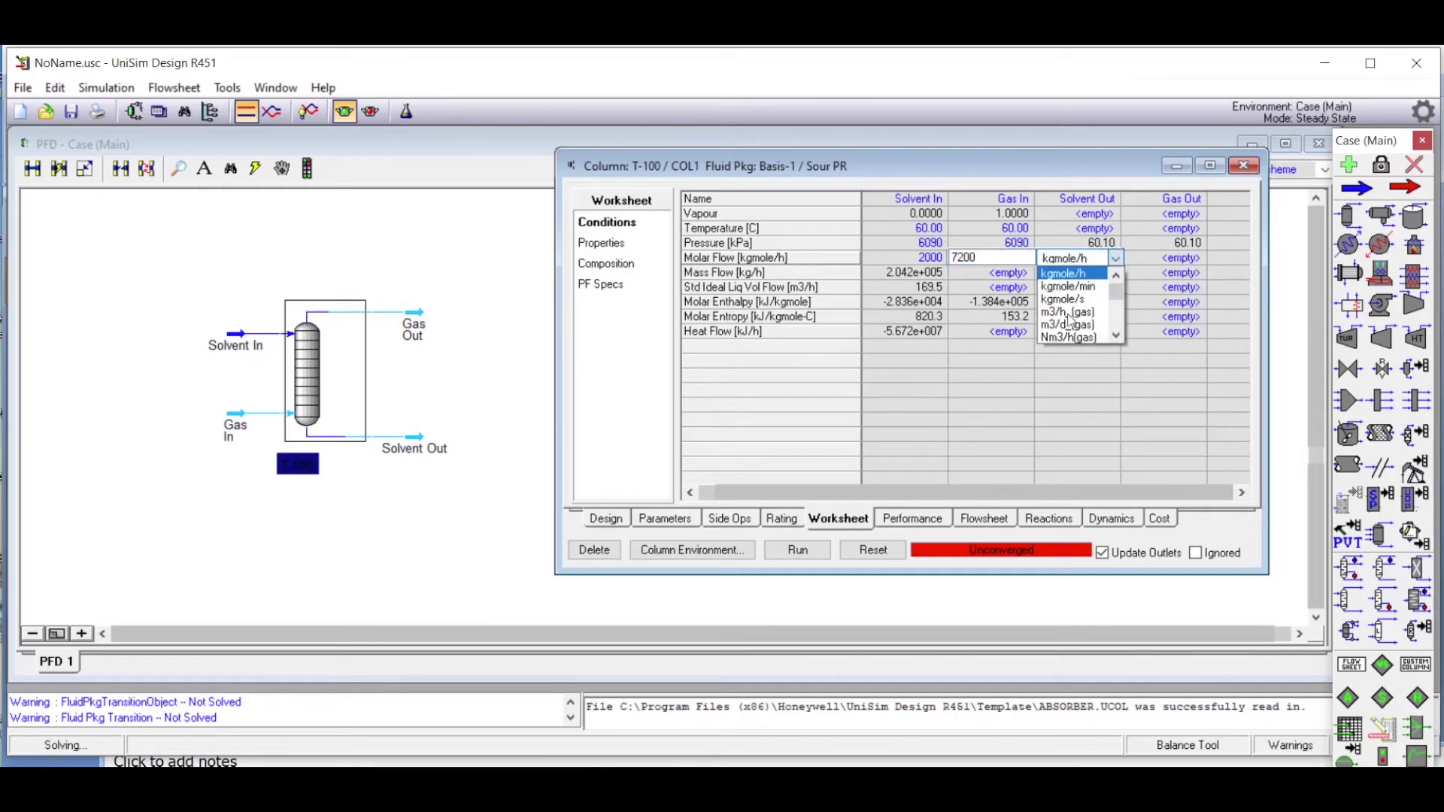
click(1053, 320)
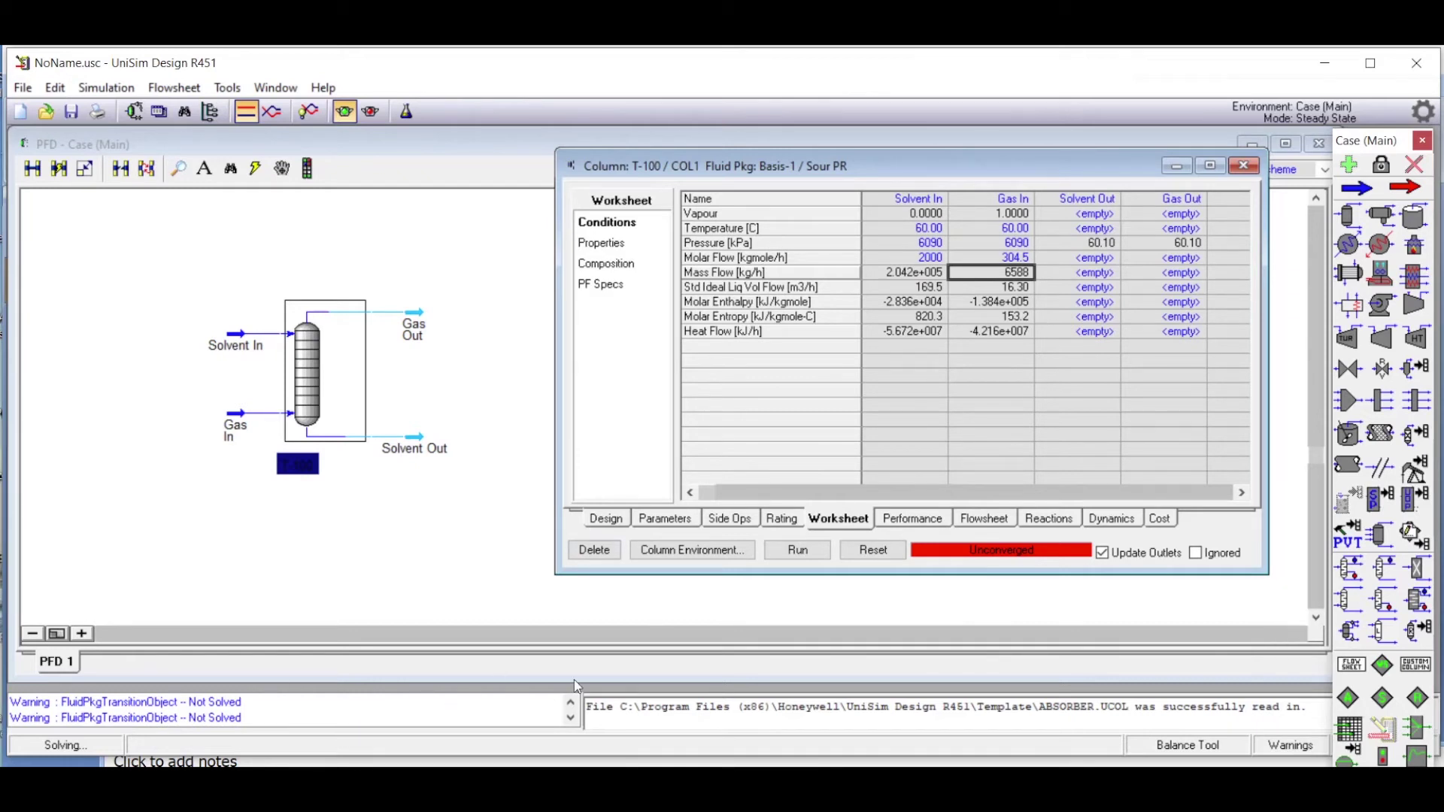
Run the column calculation, then view the flowsheet and reopen column T-100
click(797, 550)
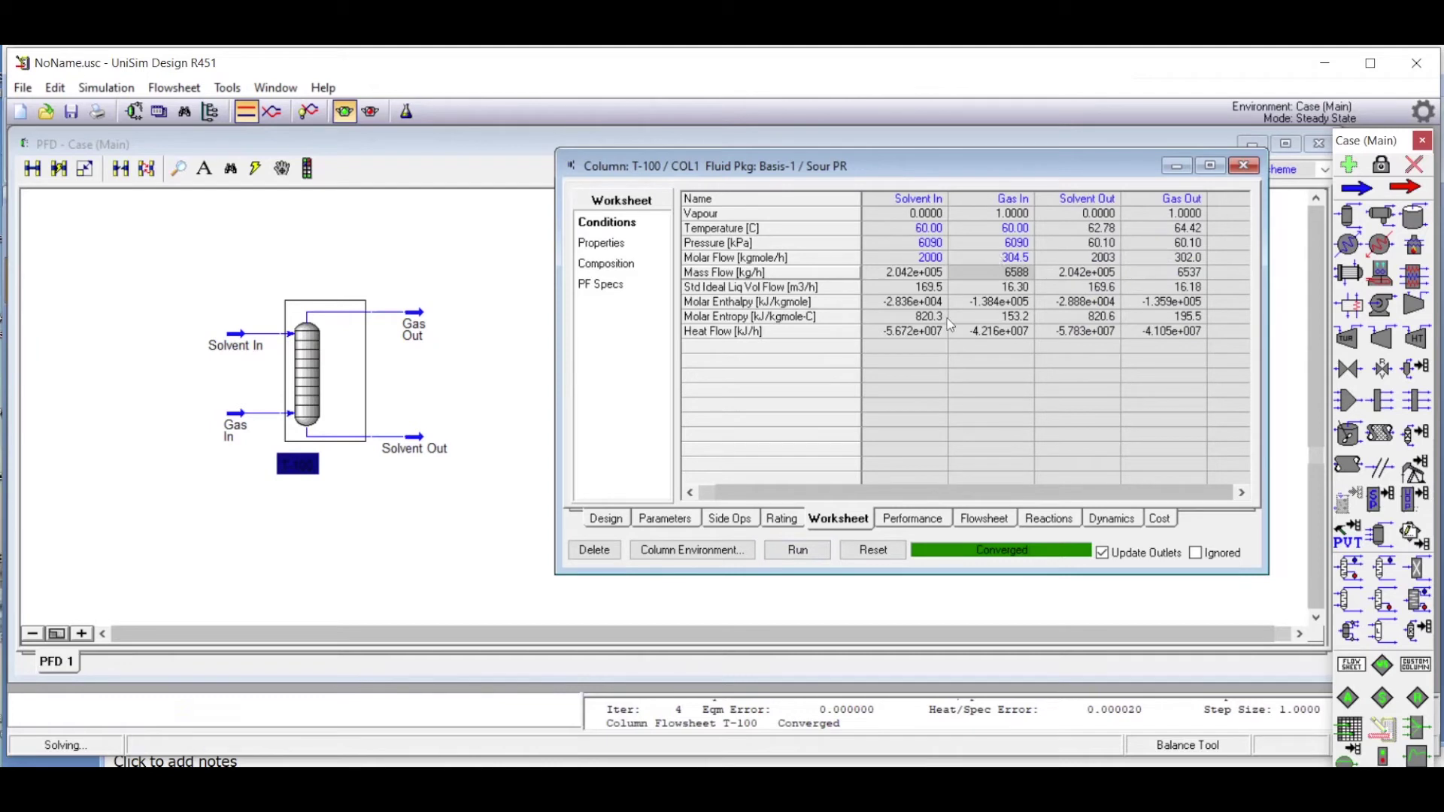
click(422, 268)
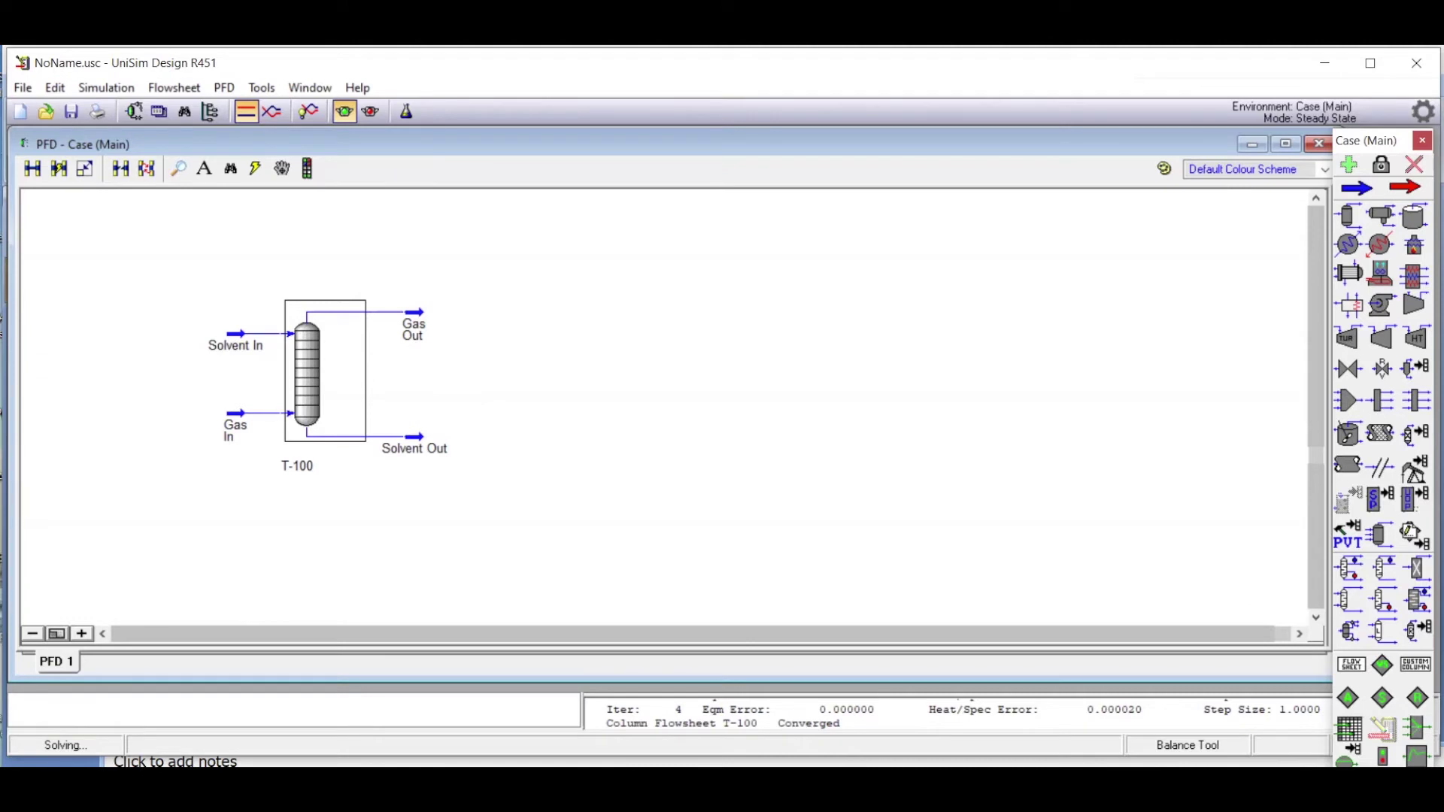
double_click(297, 464)
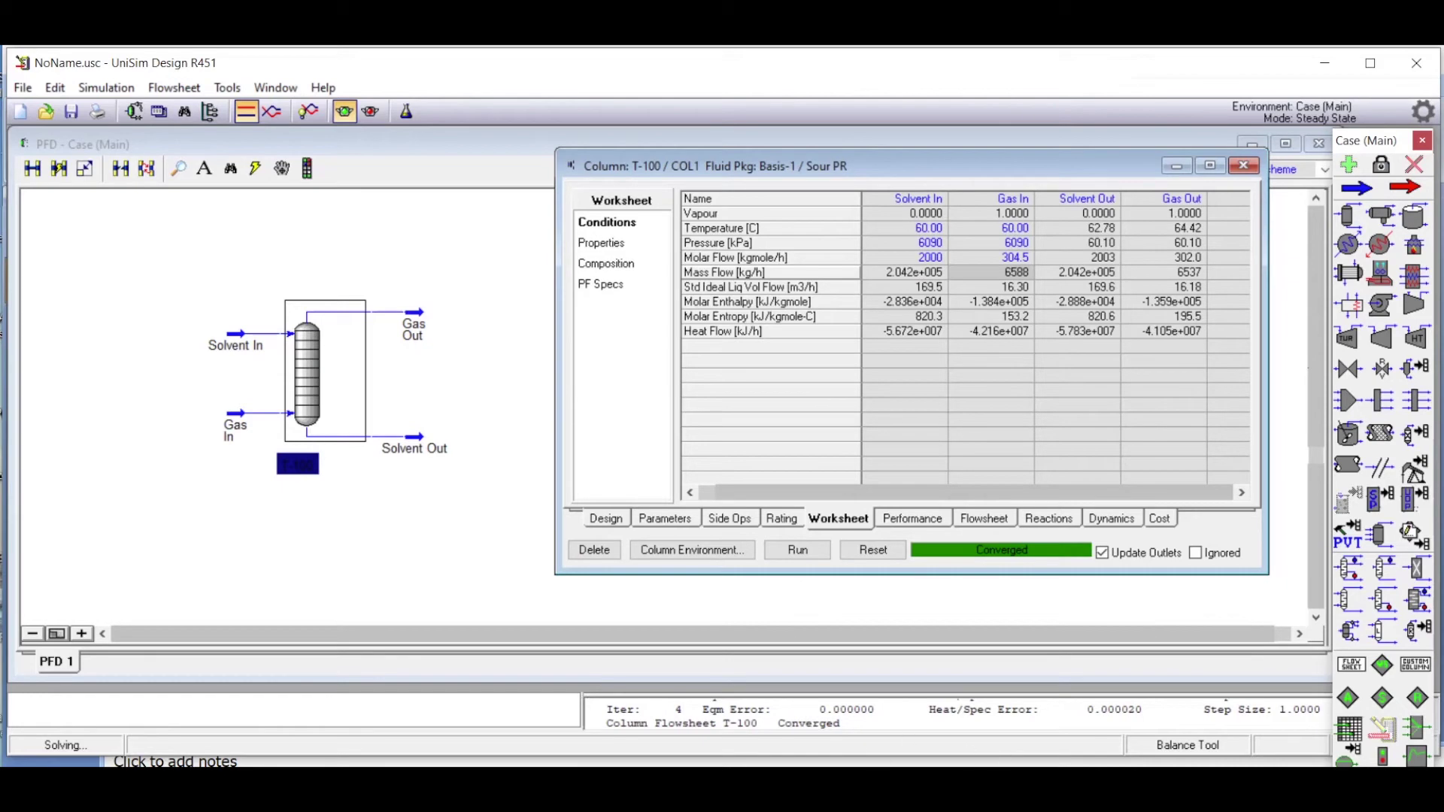
Check the packing specification in the PowerPoint problem statement and add a Tray Sizing utility to the case
click(300, 761)
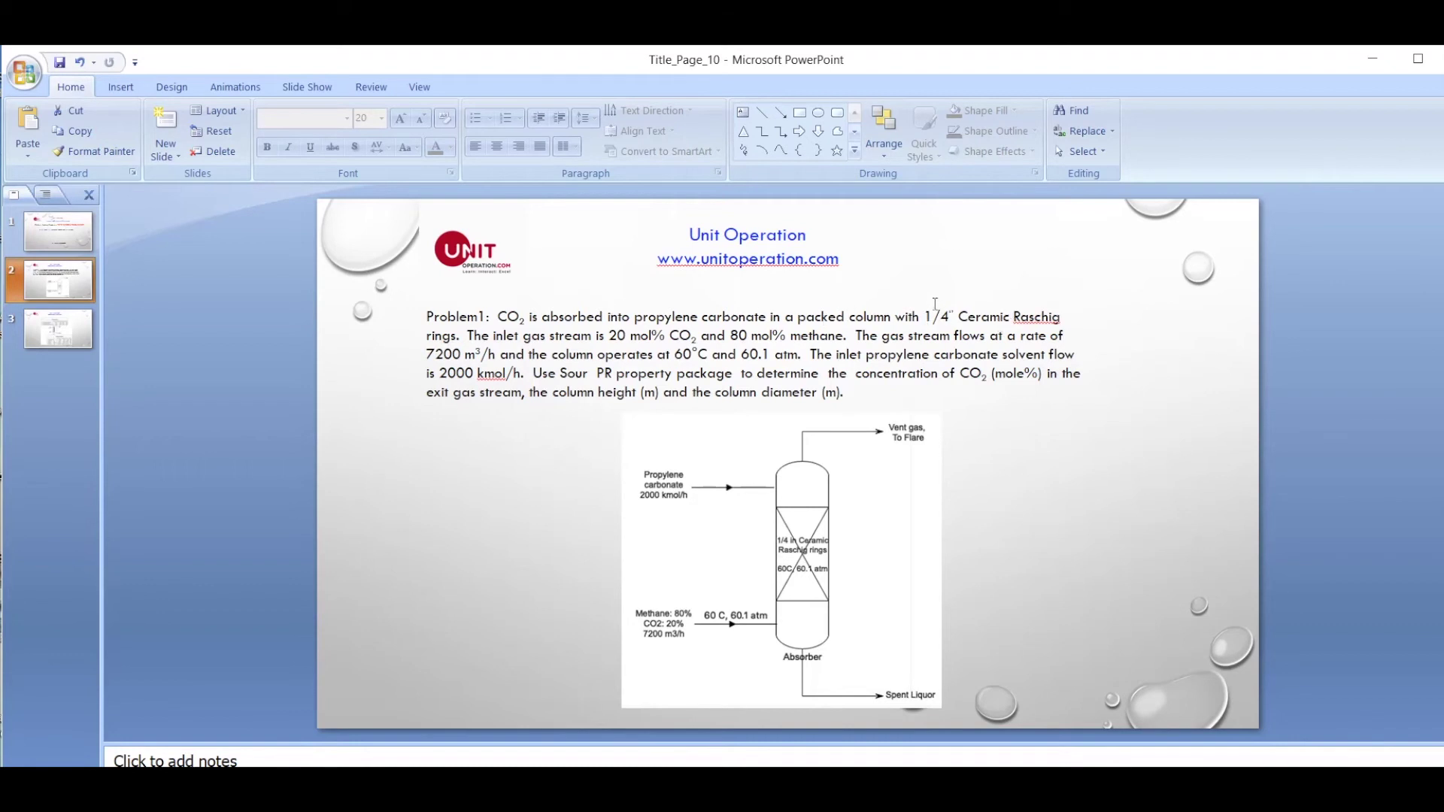
key(alt+Tab)
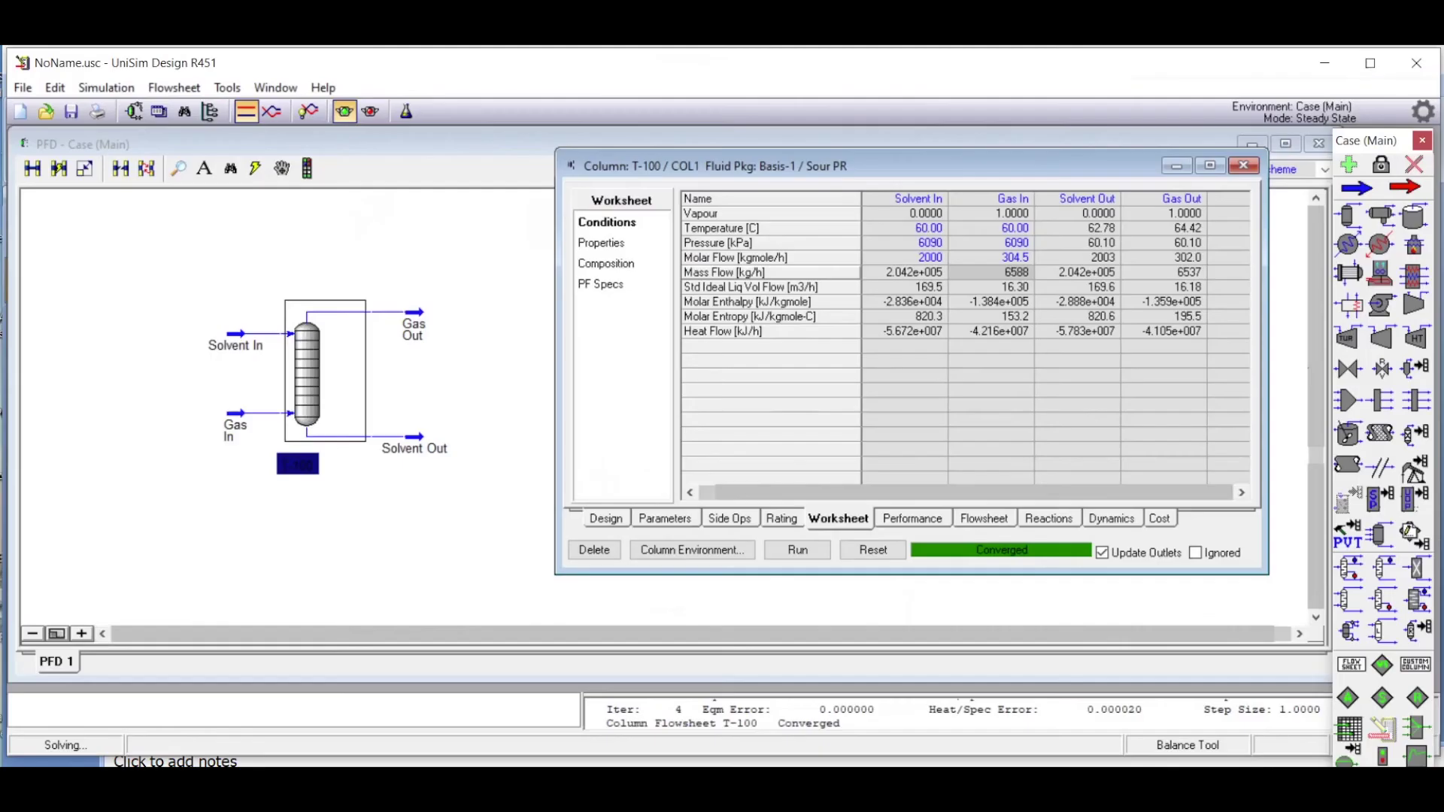
click(227, 88)
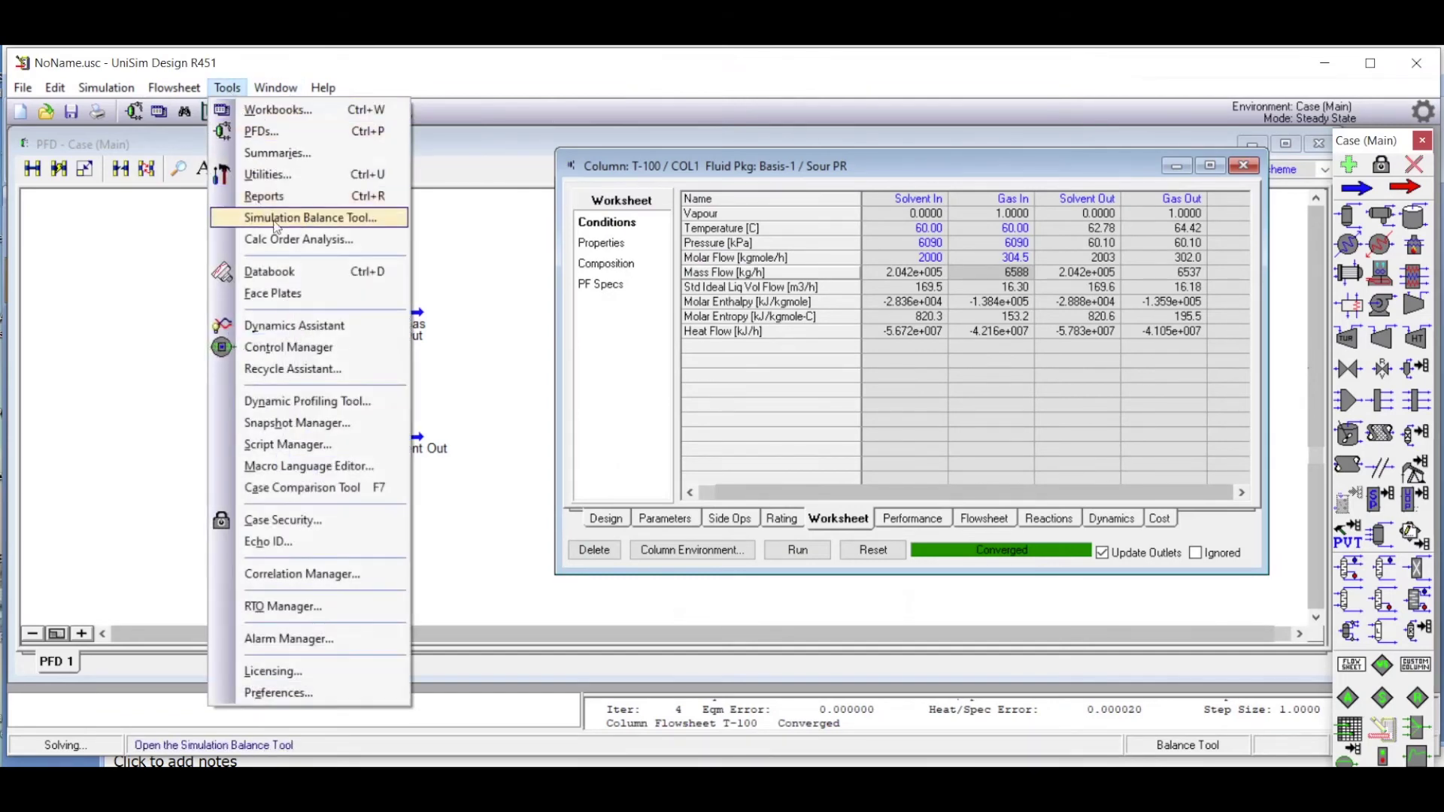
click(275, 176)
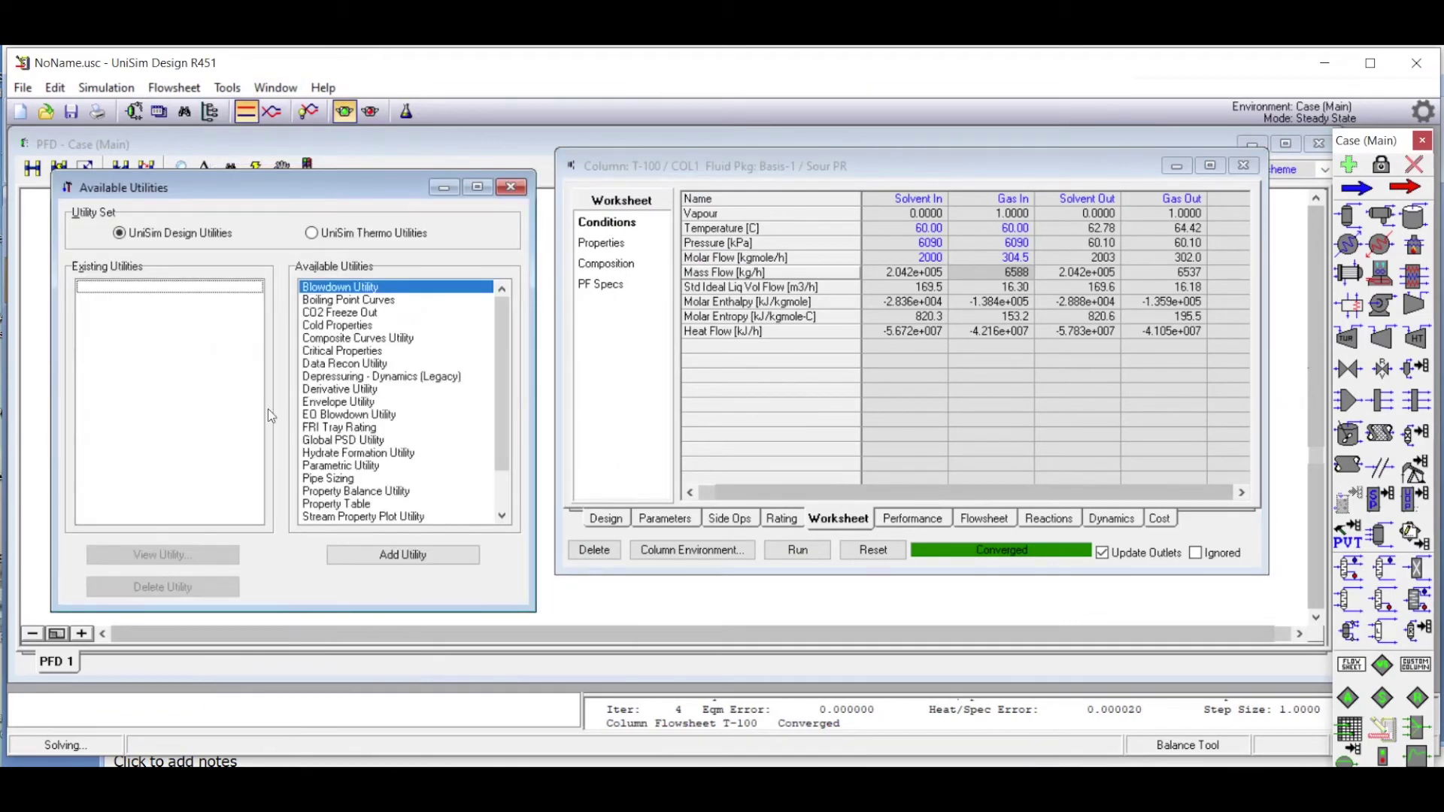
drag(498, 372, 498, 408)
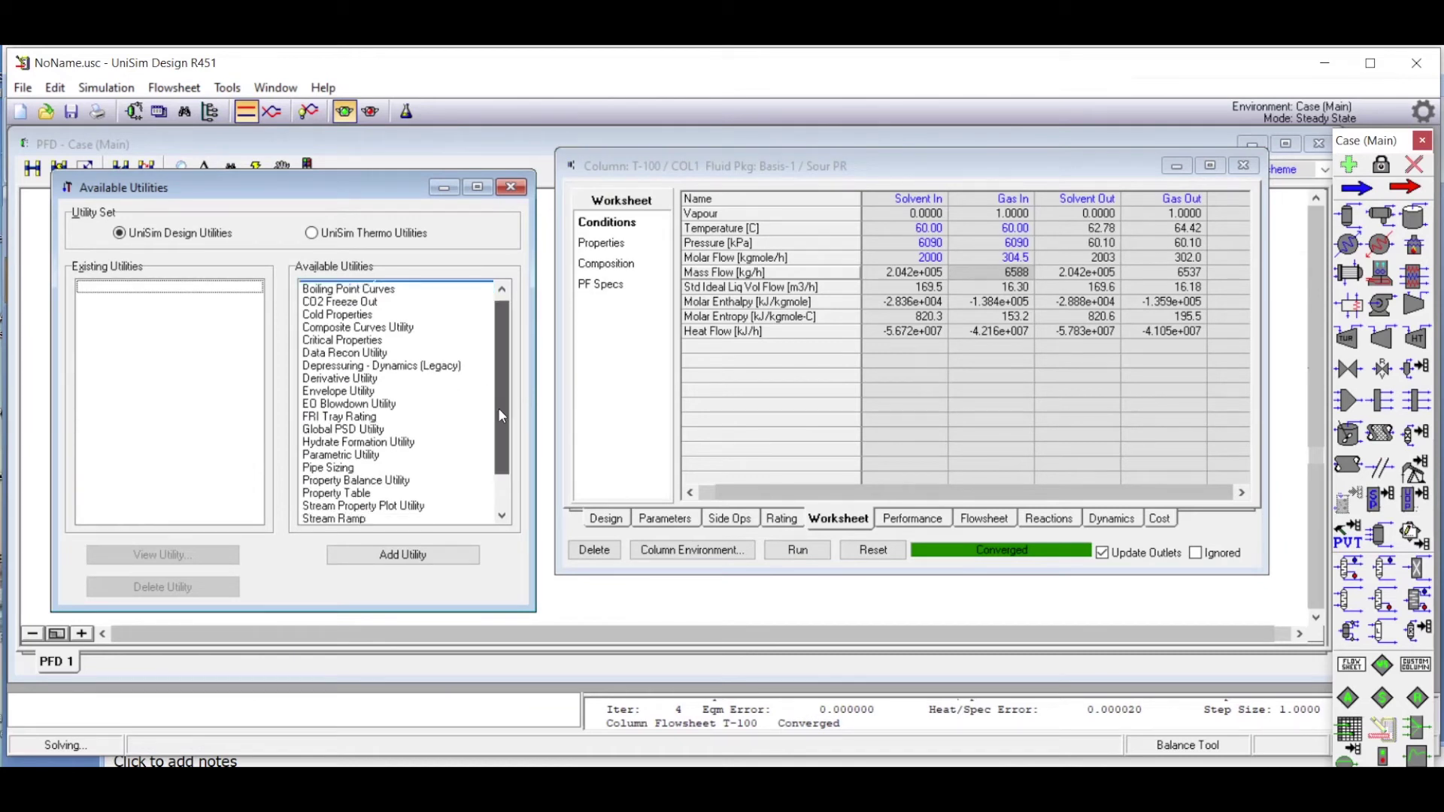
click(322, 493)
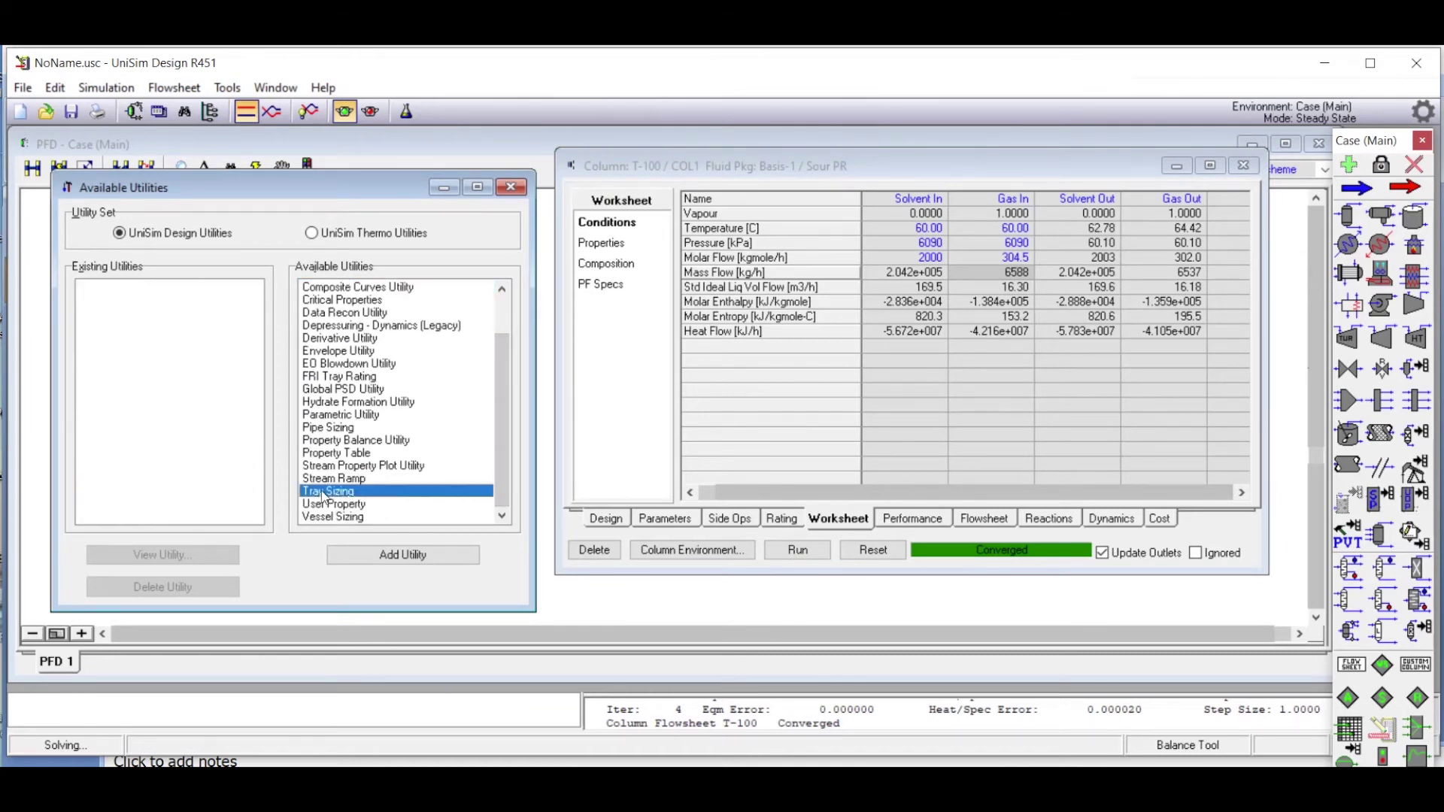
click(410, 555)
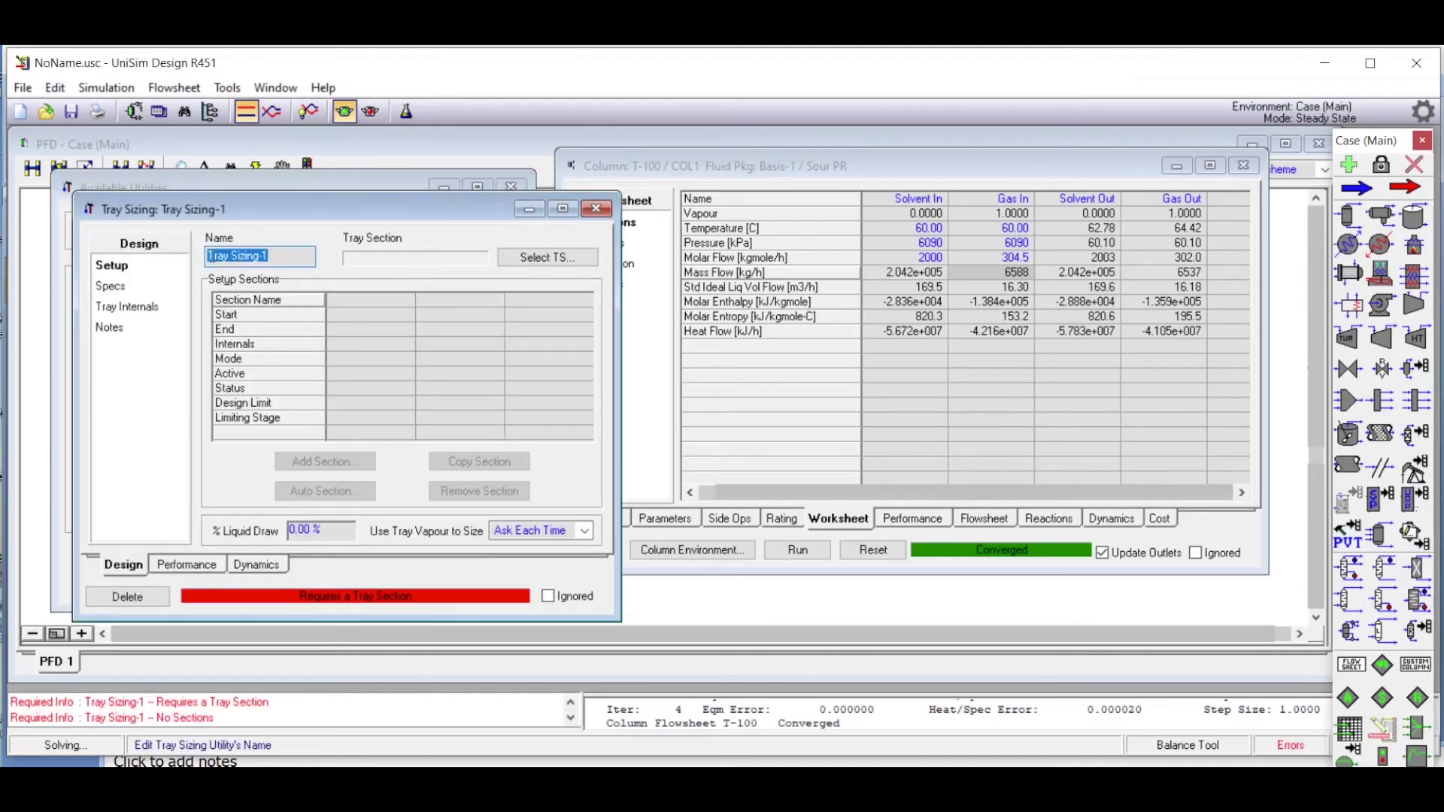
Name the tray sizing utility Packing and assign it tray section TS-1 of column T-100
text(Packing)
click(544, 259)
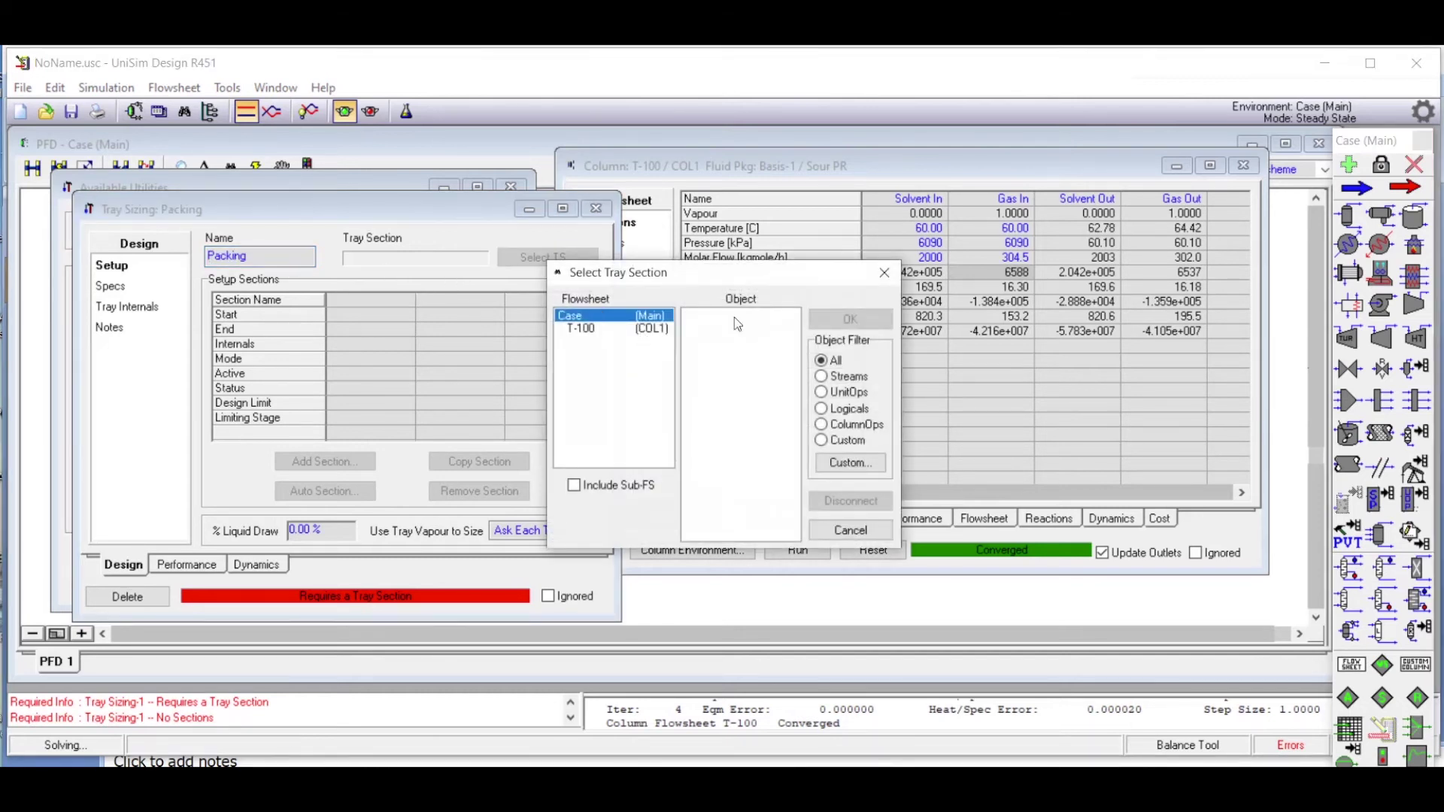
click(586, 331)
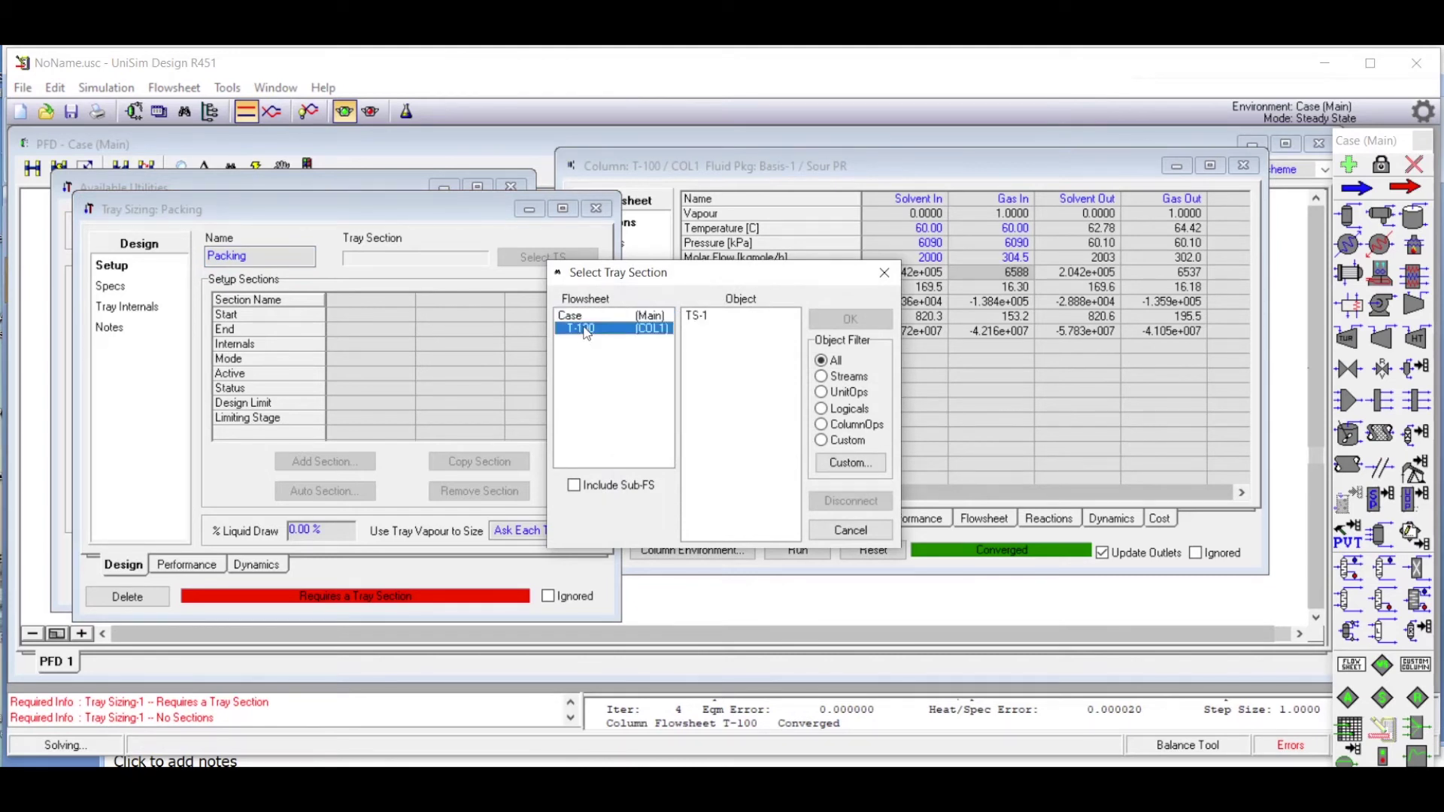
click(698, 314)
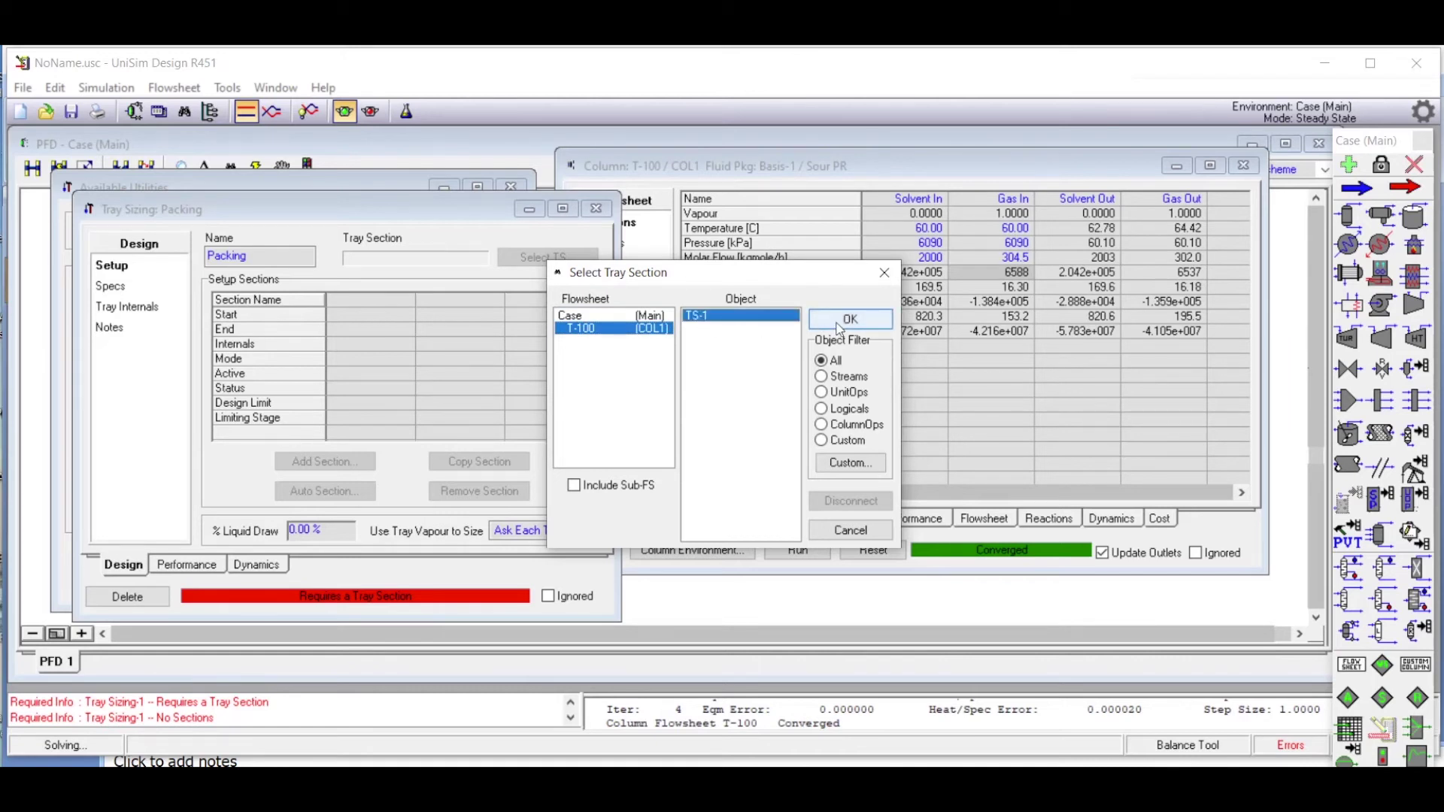
click(839, 323)
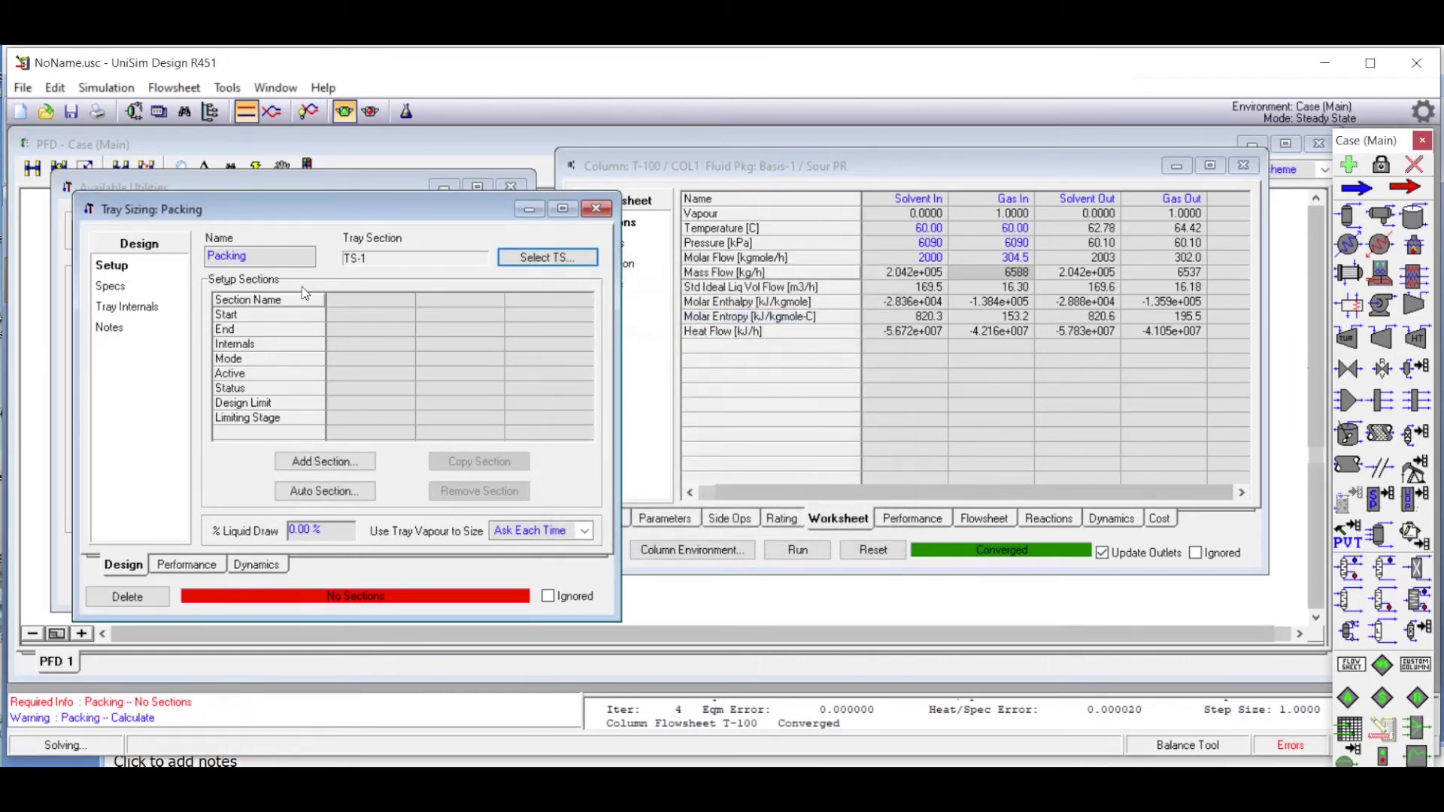
Start an auto section with Packed internals and Raschig Rings (Ceramic) 1_4_inch packing, proceeding to the packing details
click(335, 494)
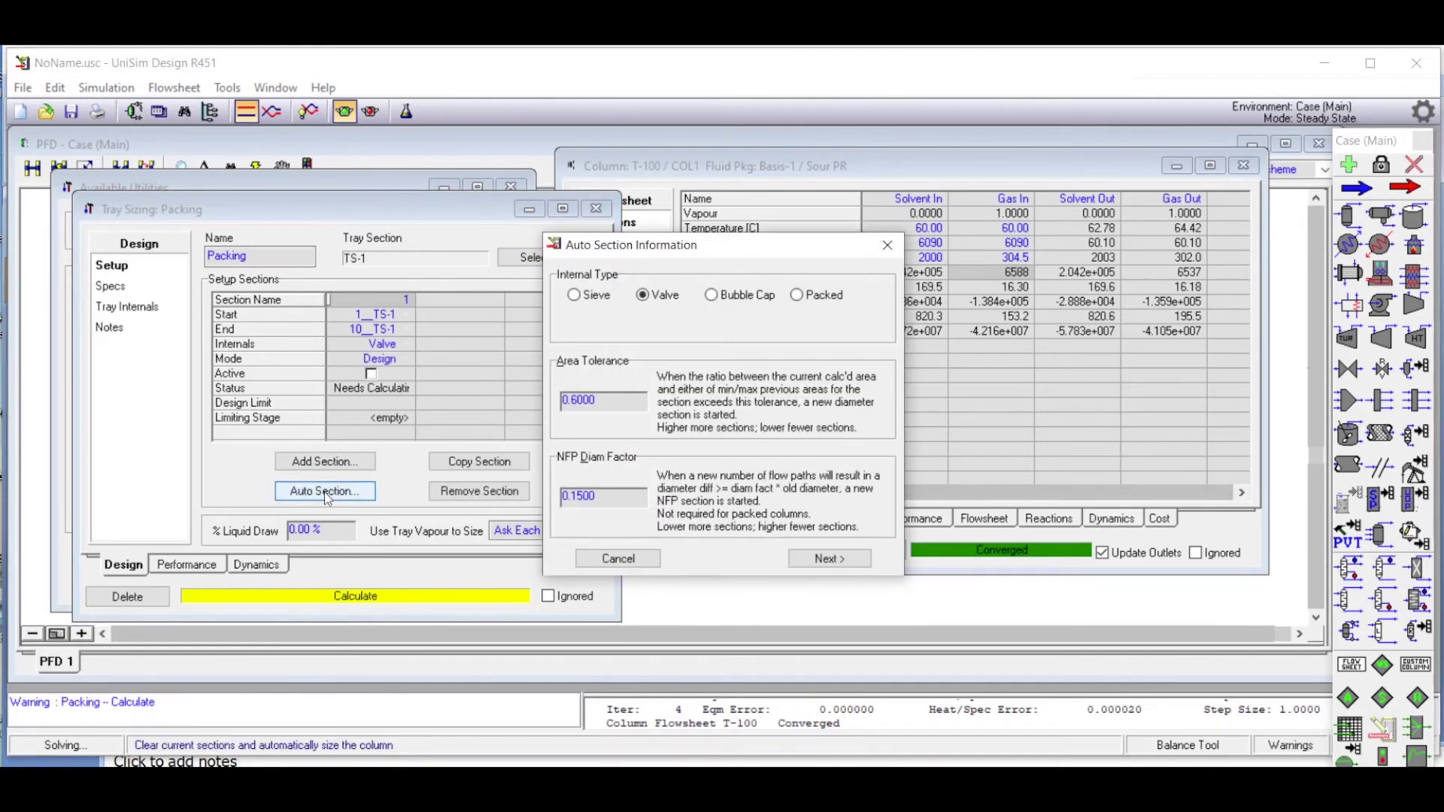
drag(733, 248, 761, 171)
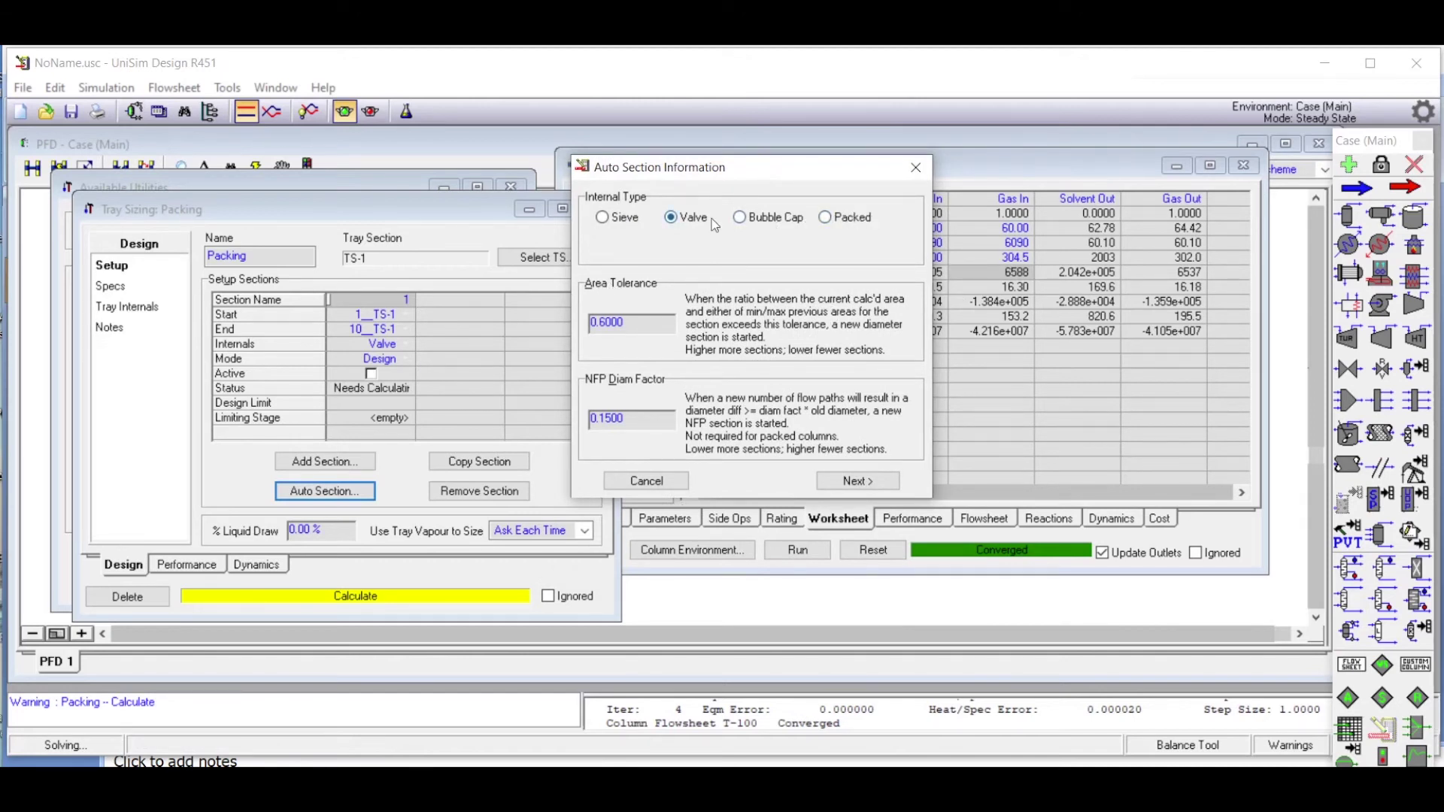
click(824, 218)
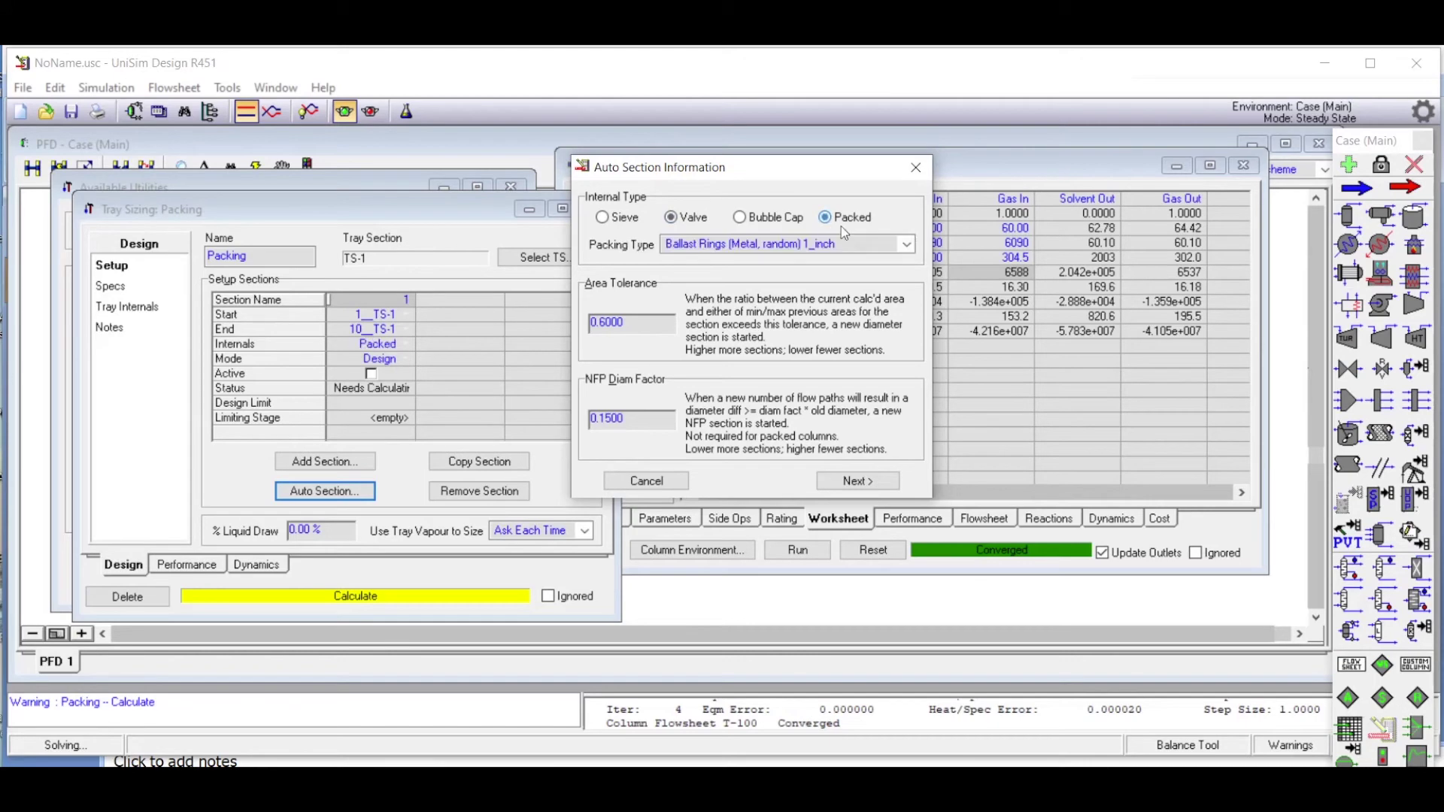
click(906, 245)
drag(954, 287, 946, 530)
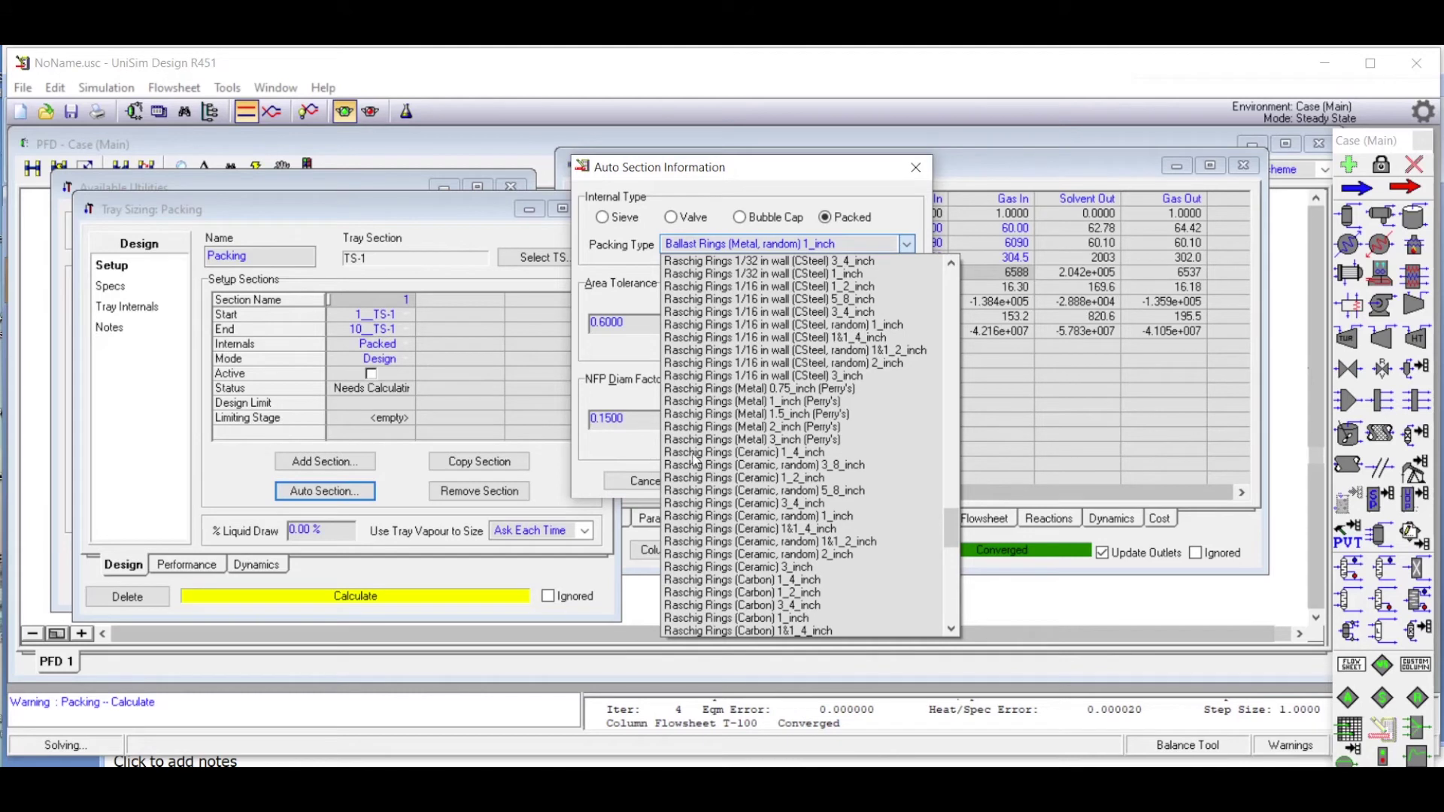
click(820, 455)
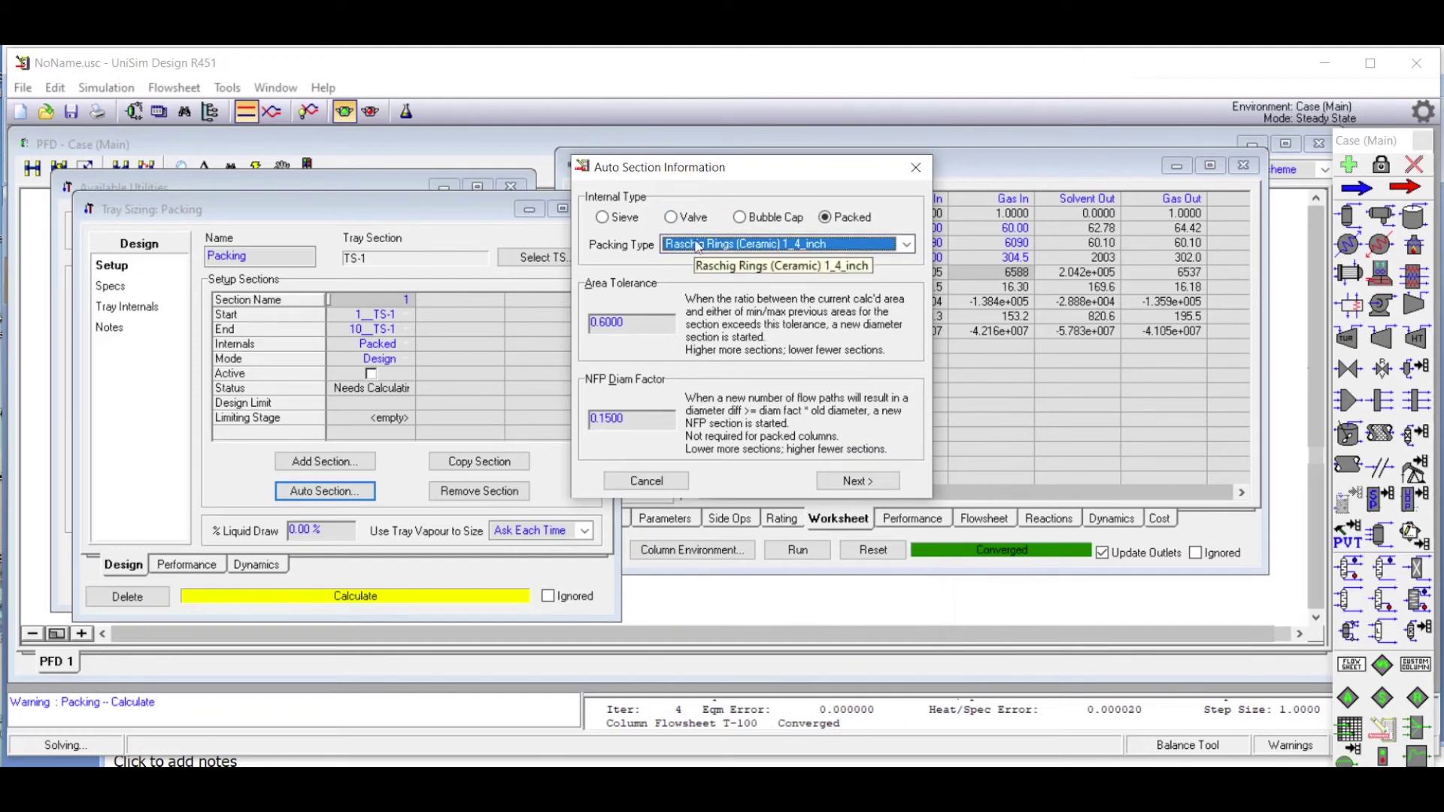
click(863, 484)
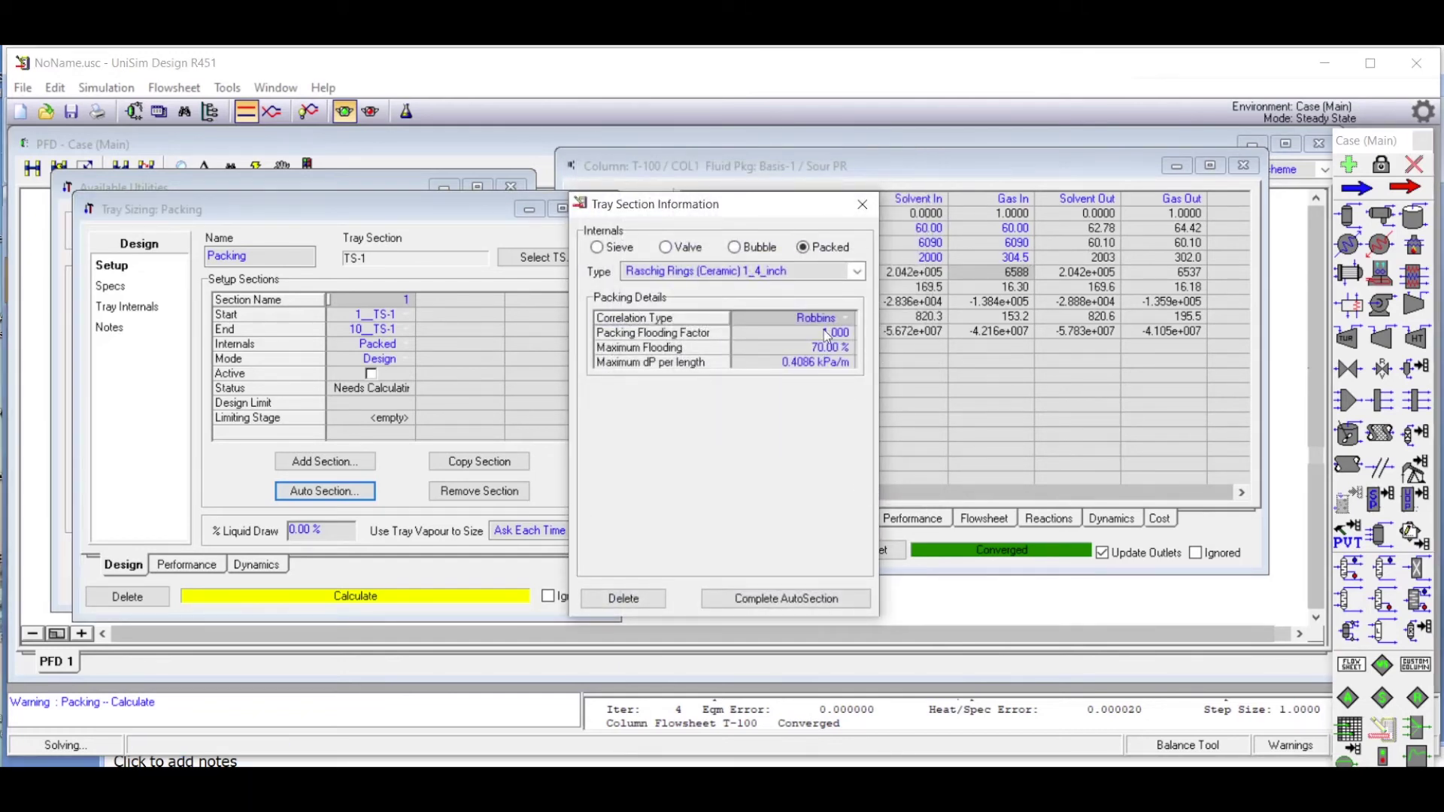
Complete the auto section for the Packing utility and view the inlet and outlet stream compositions of column T-100
click(776, 602)
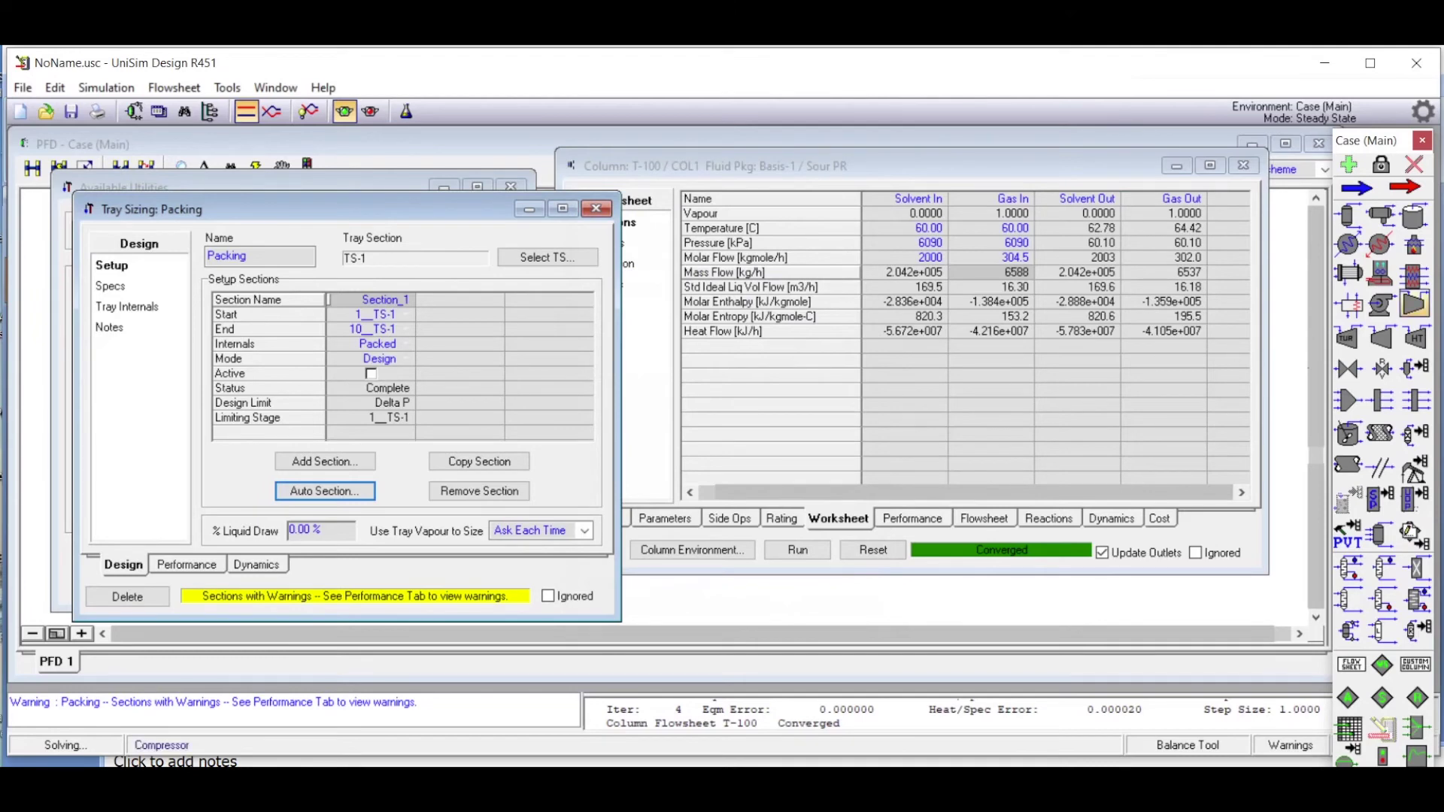
drag(319, 214, 672, 137)
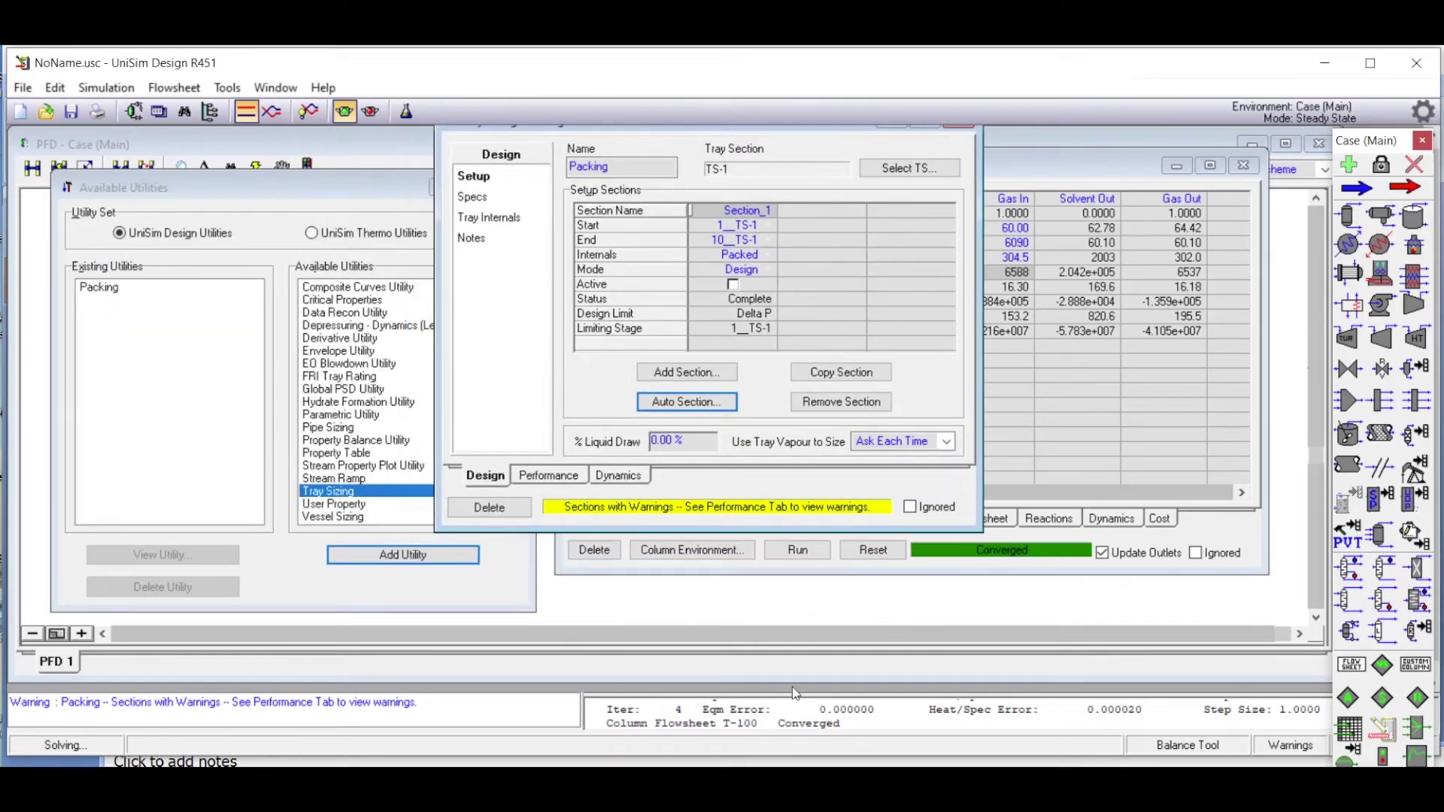
drag(827, 120, 828, 165)
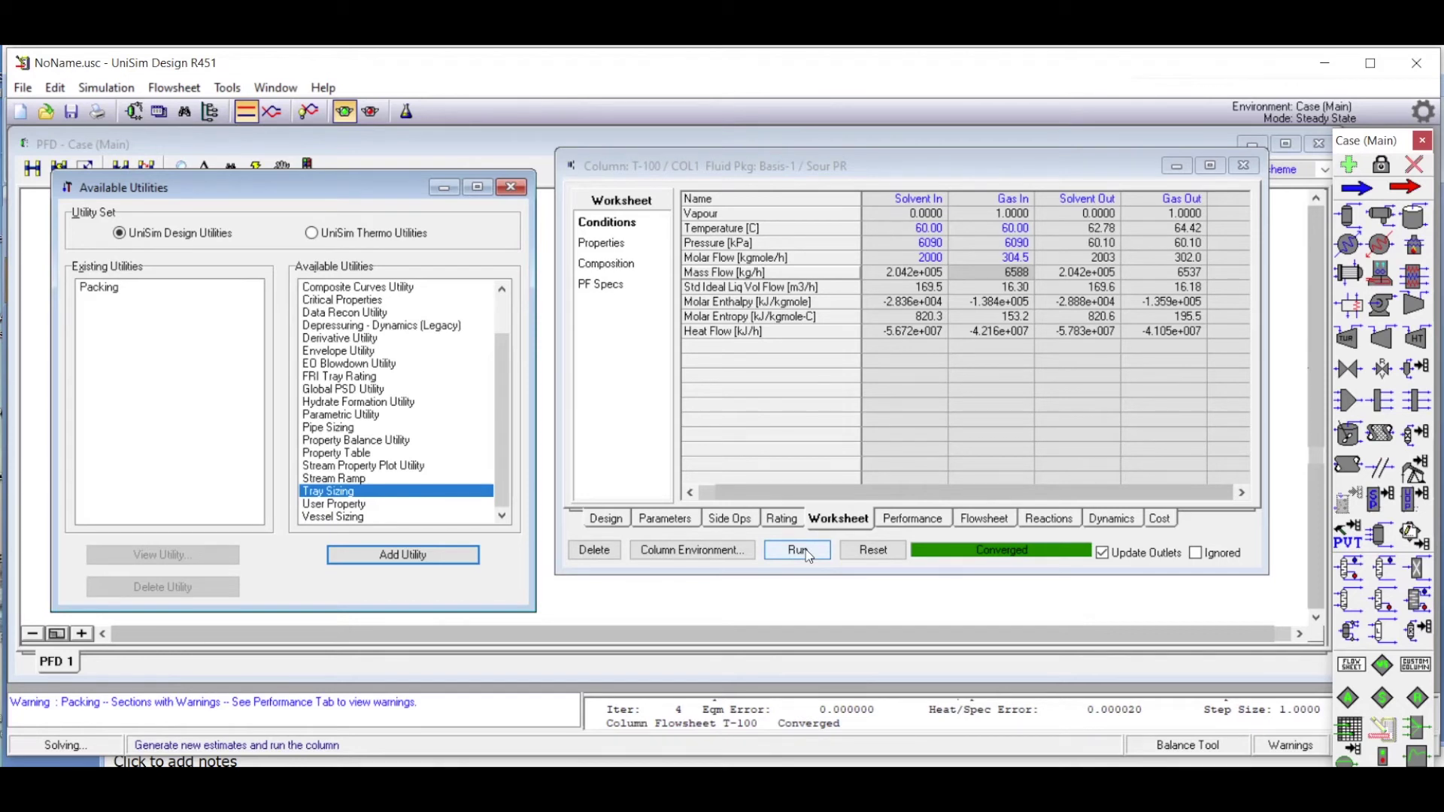
click(610, 270)
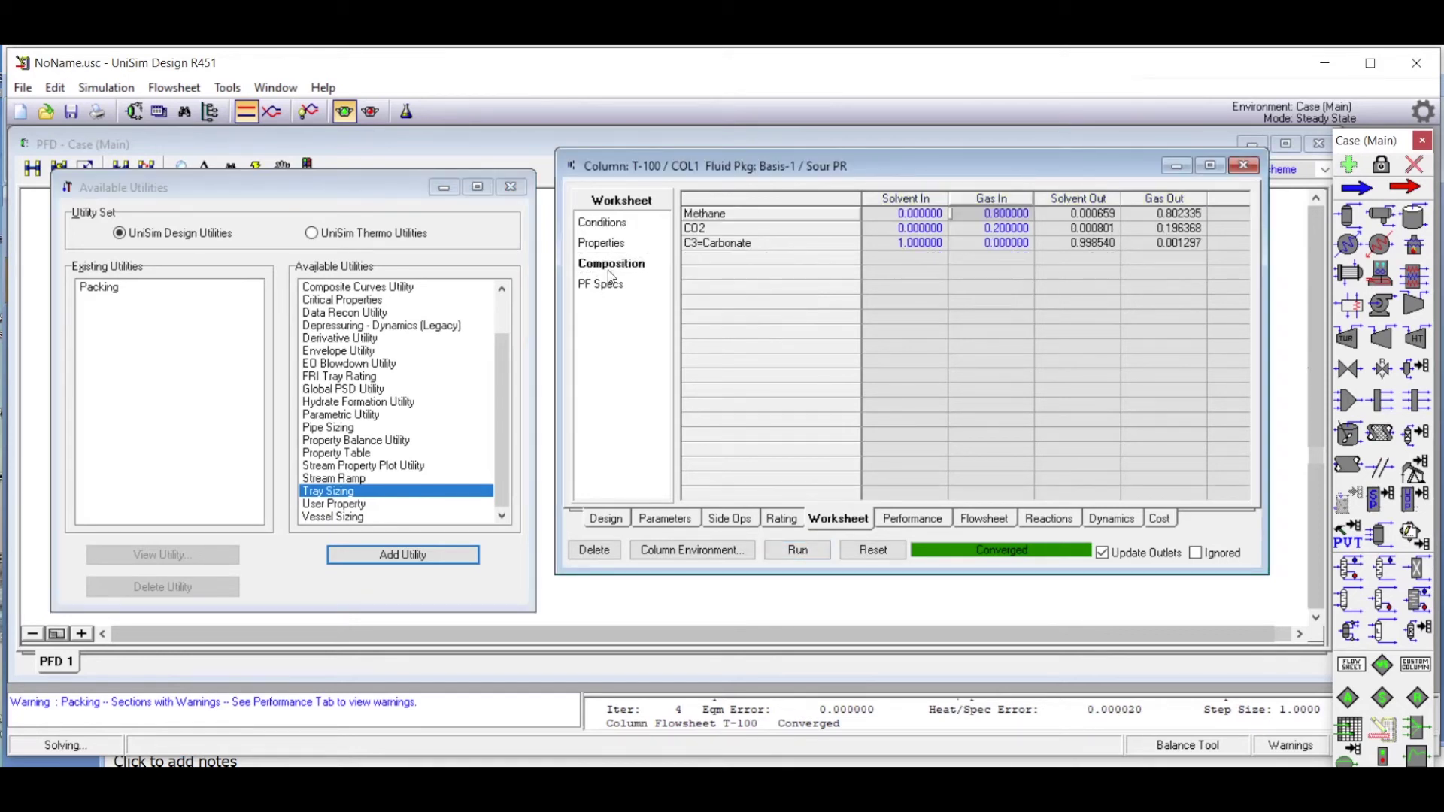
Reopen the Packing utility and rerun its auto section with Packed internals and Raschig Rings (Ceramic) 1_4_inch packing
click(100, 289)
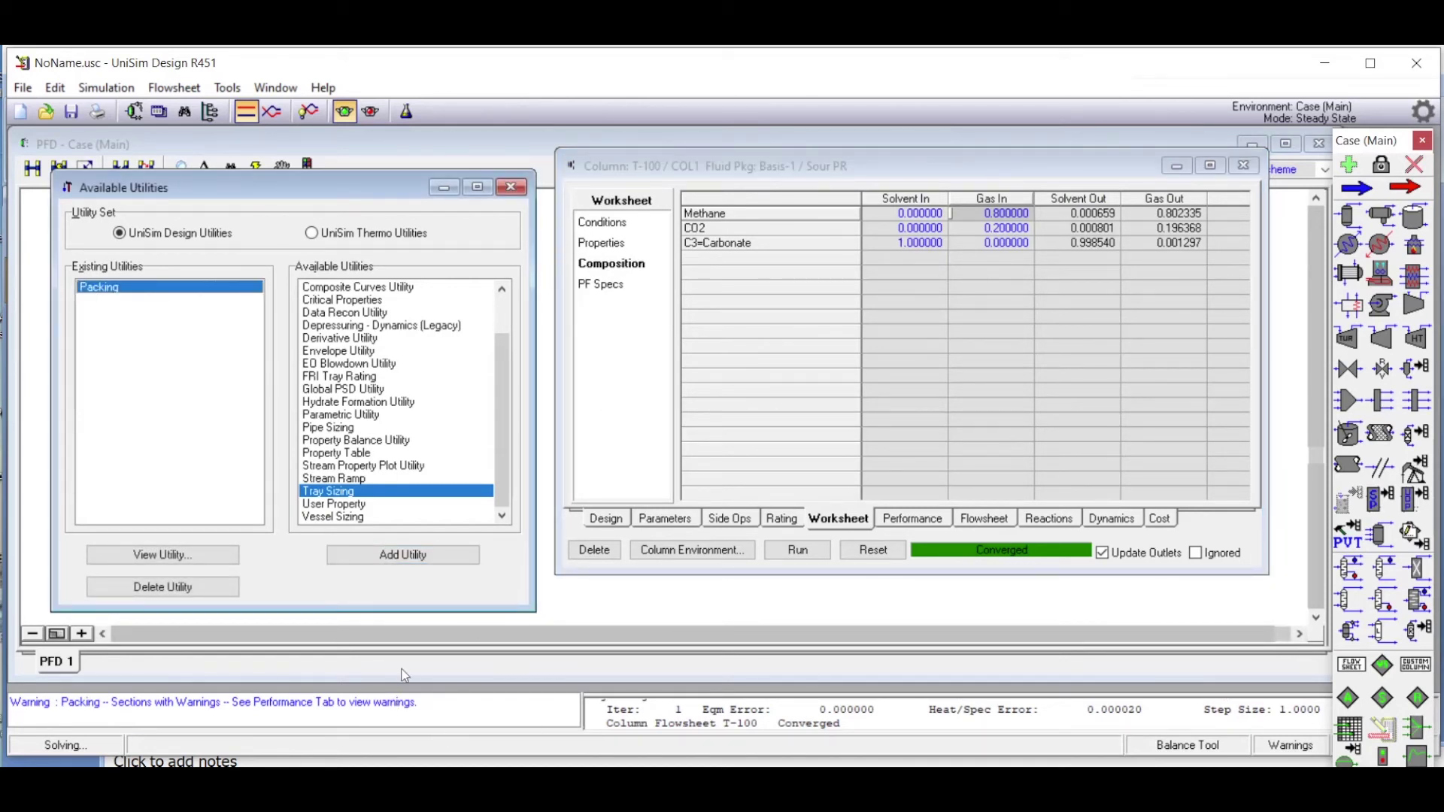
click(200, 557)
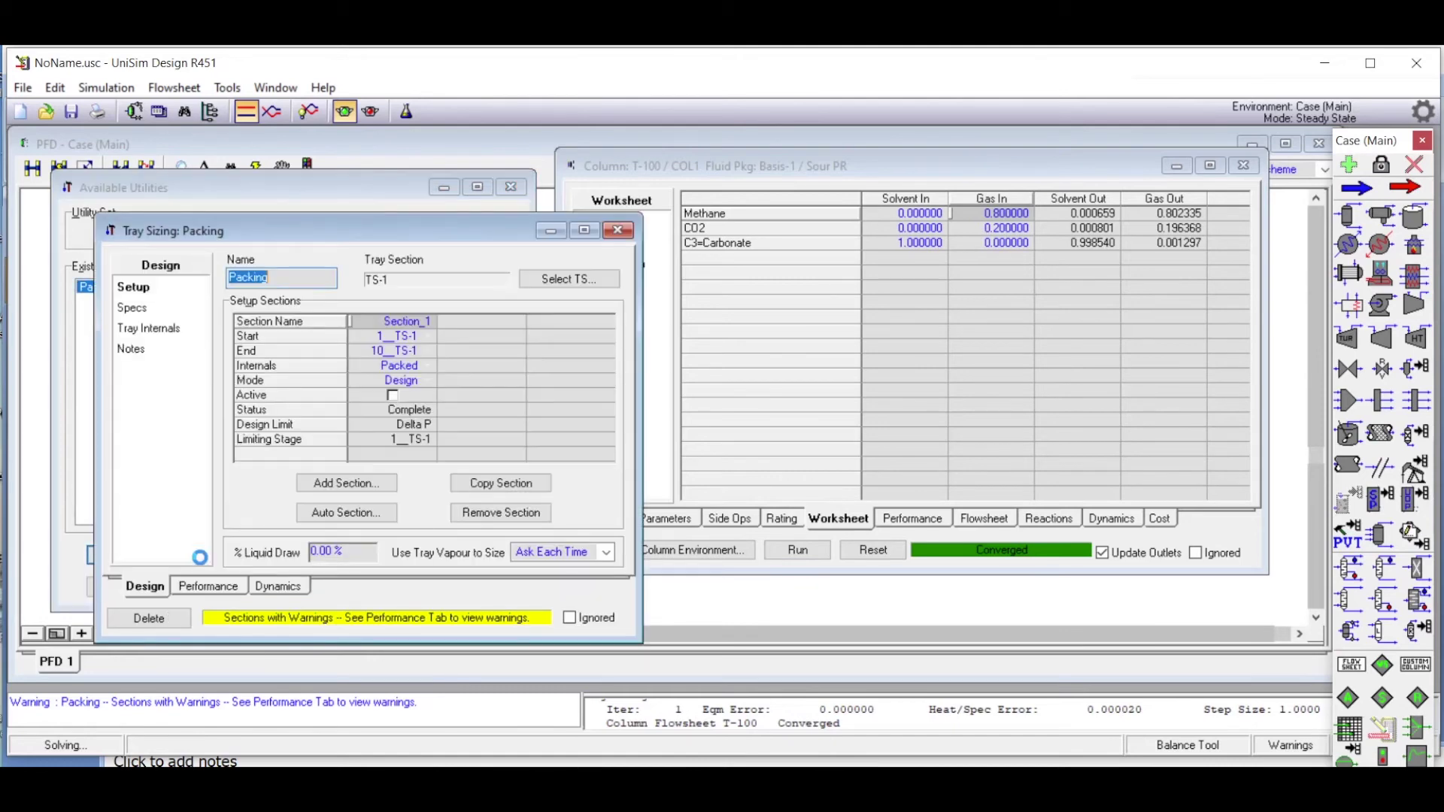
click(347, 512)
click(816, 303)
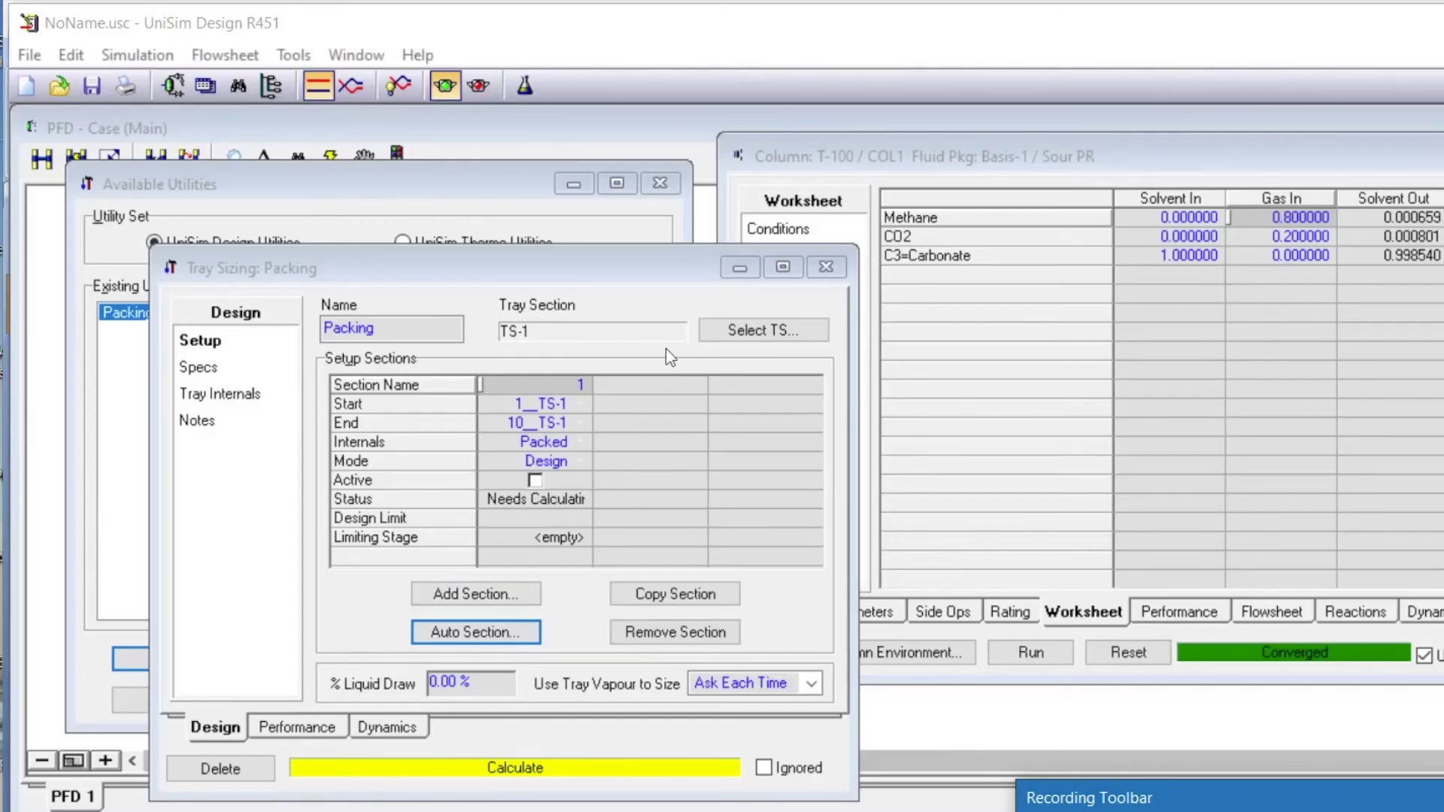
click(487, 636)
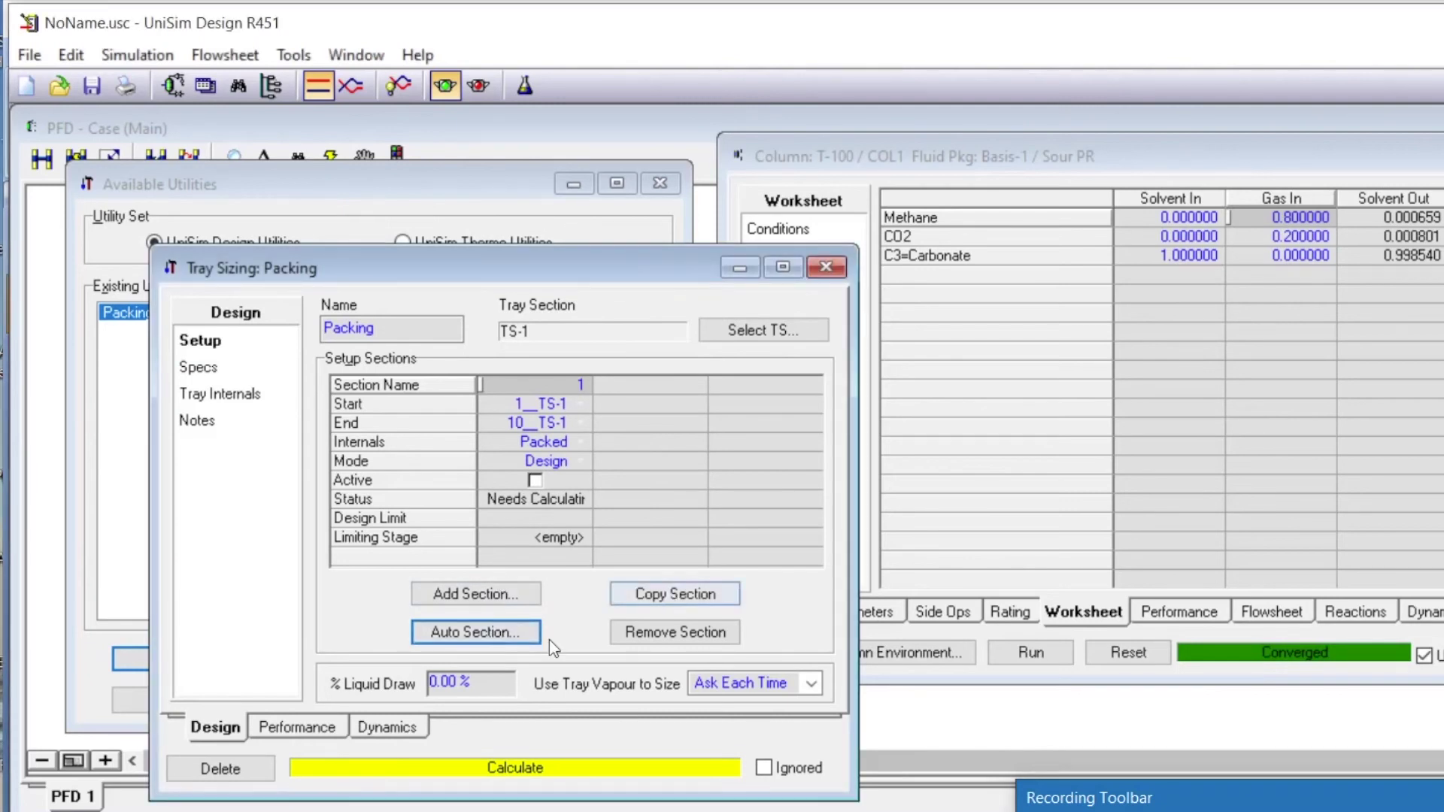
click(494, 639)
click(485, 638)
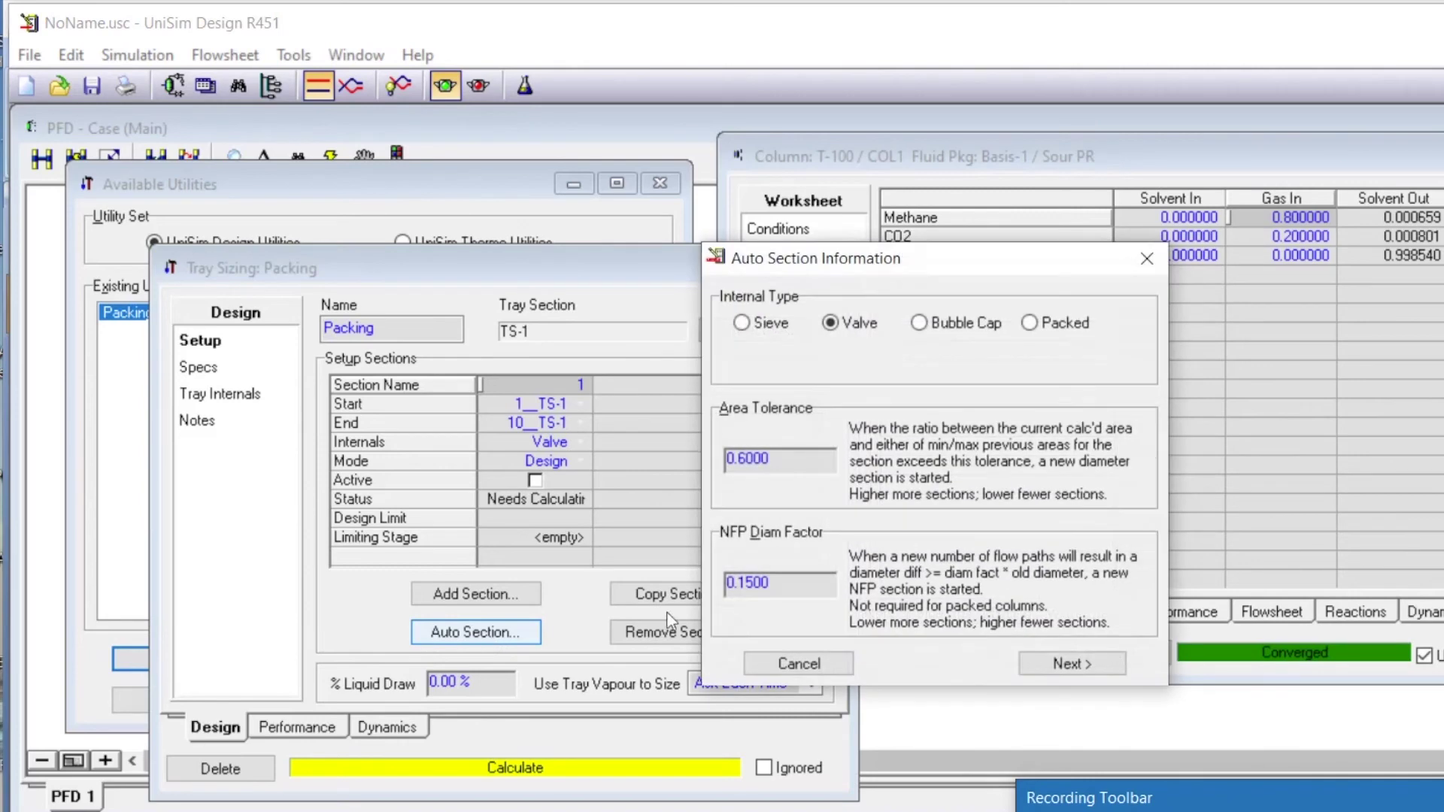
click(1035, 322)
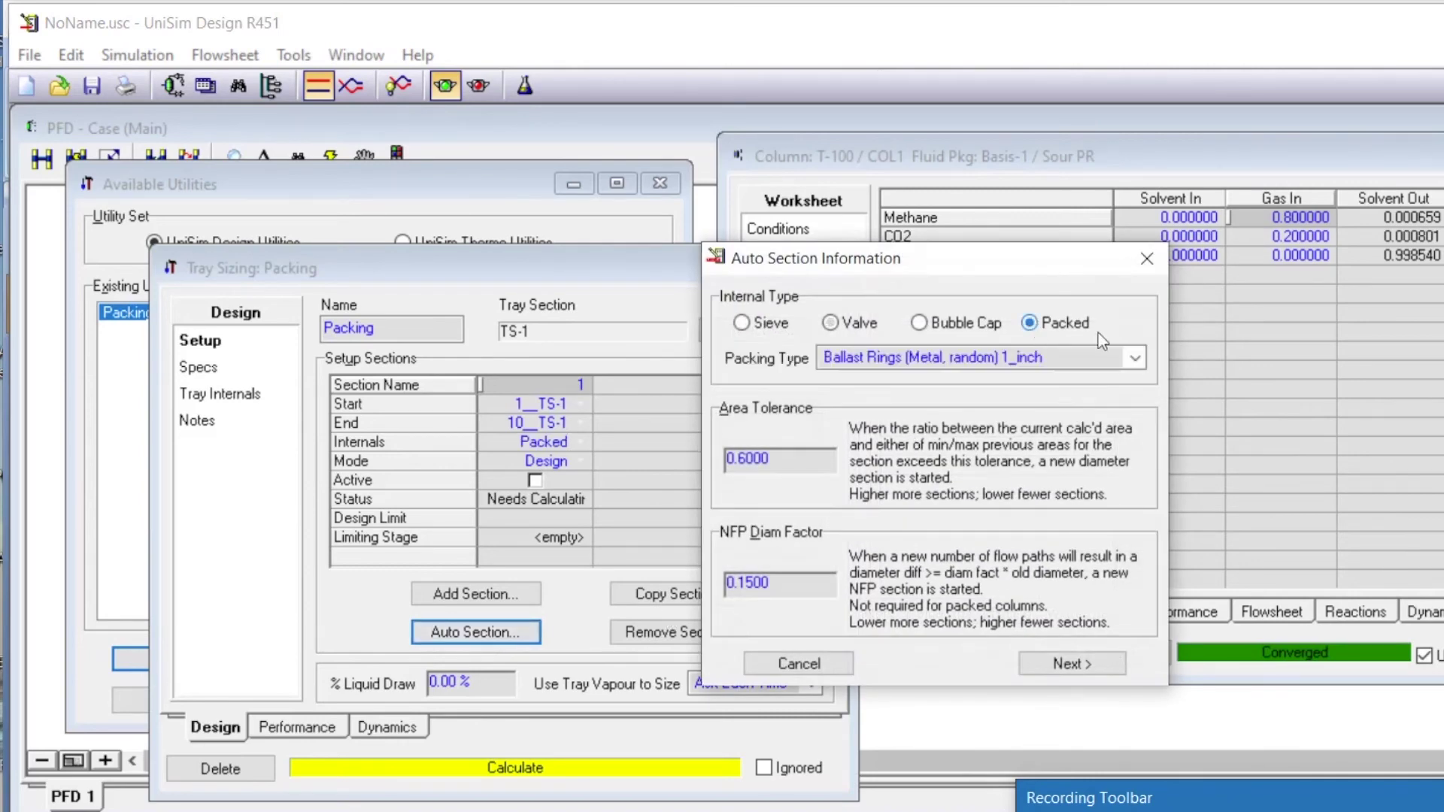
click(1135, 358)
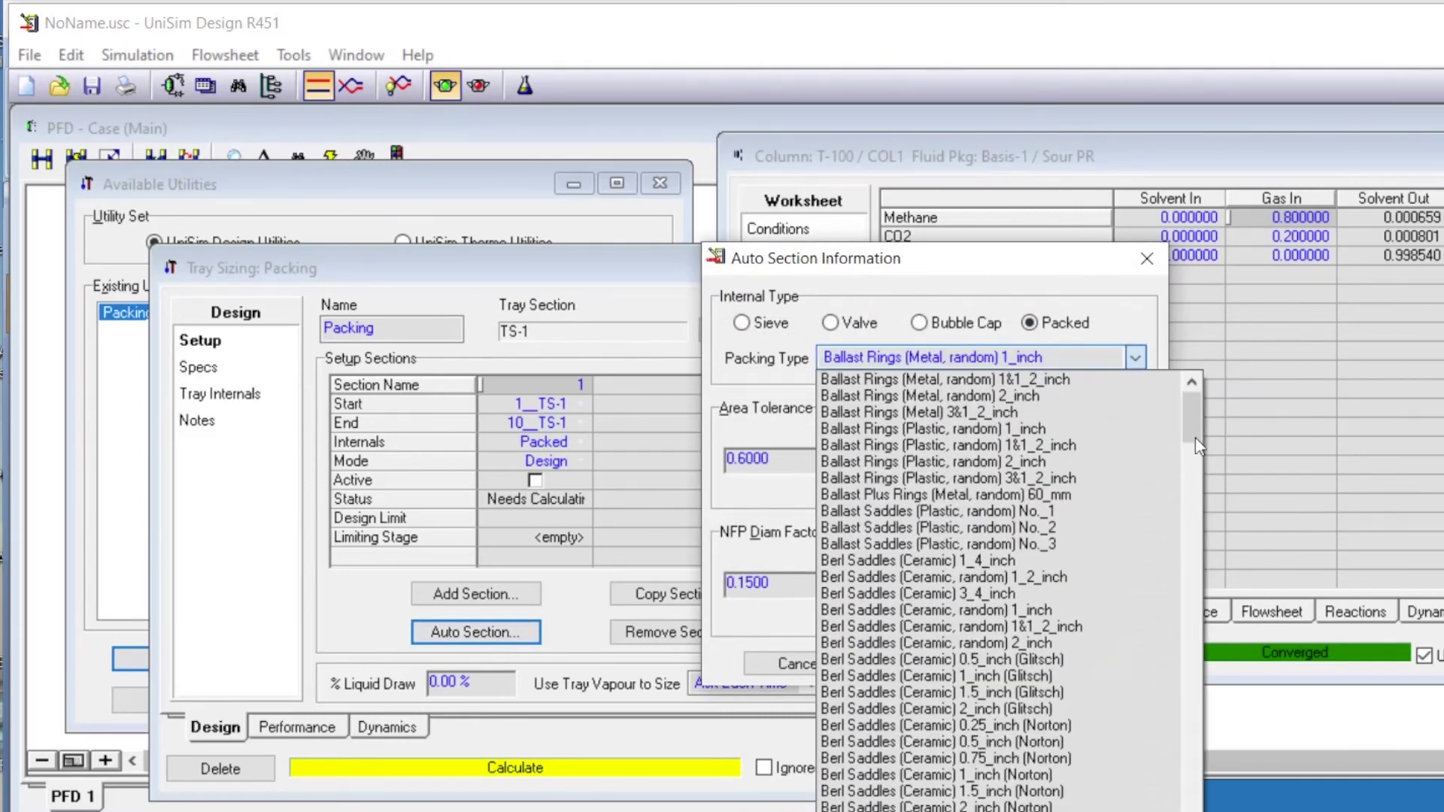
drag(1199, 447, 1172, 724)
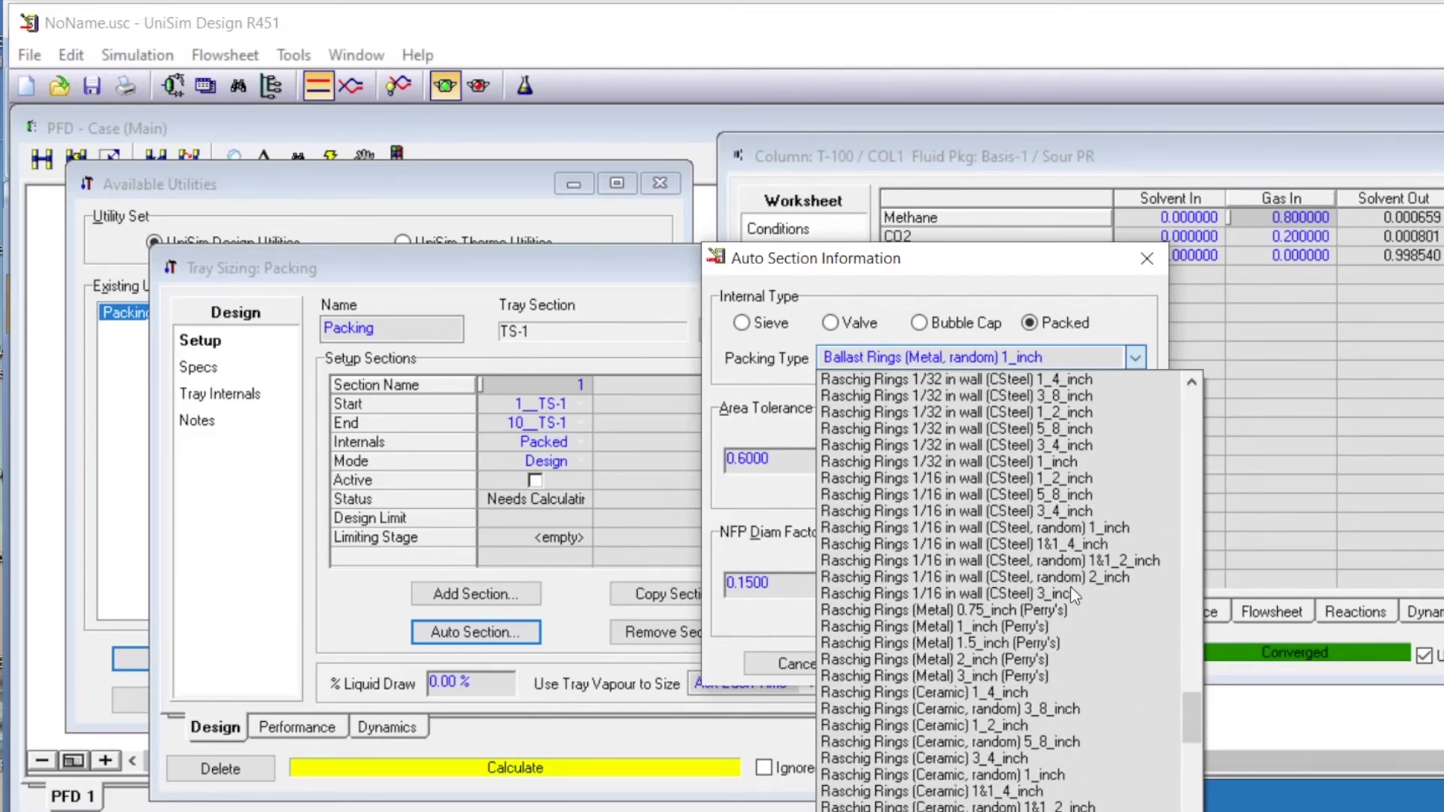
click(1170, 692)
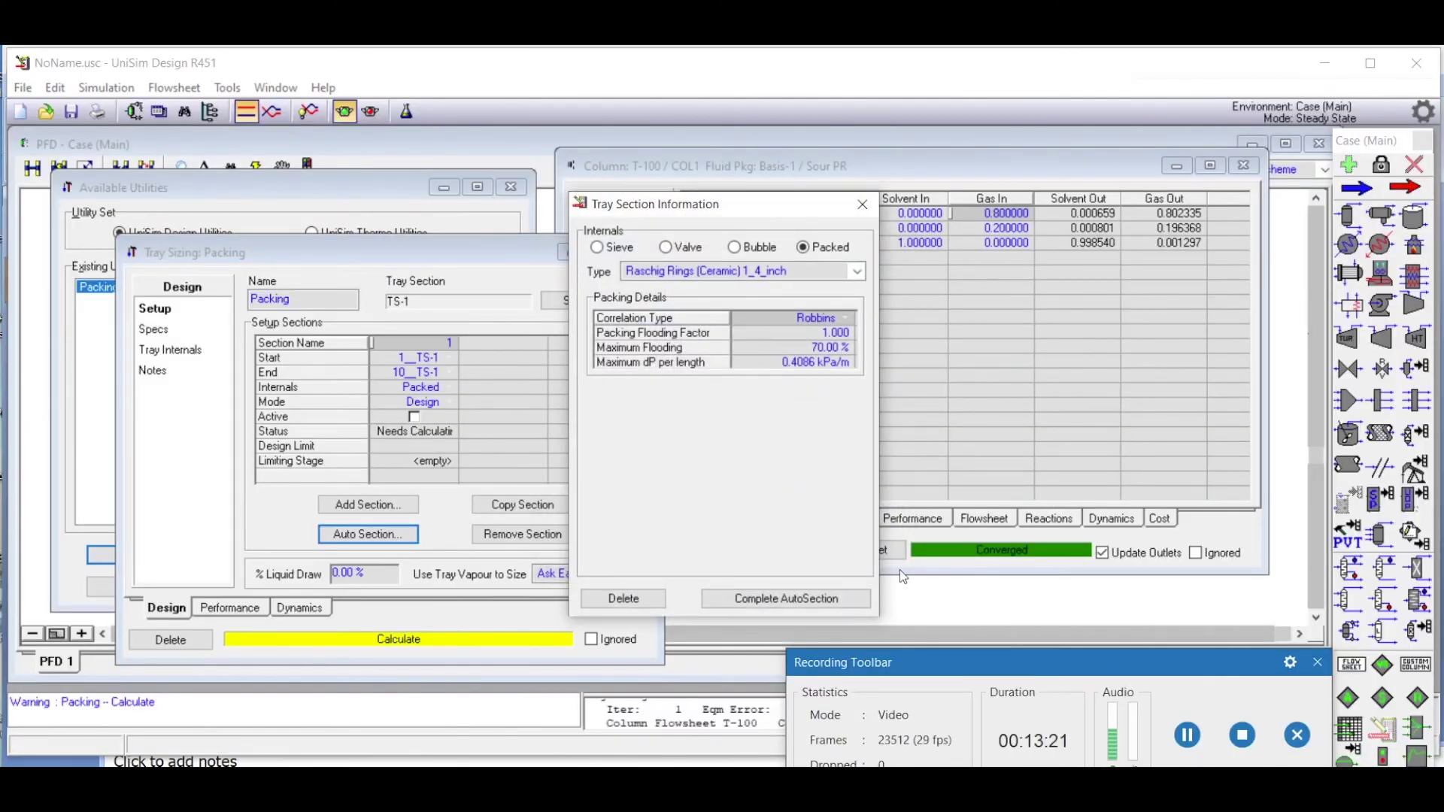
click(773, 597)
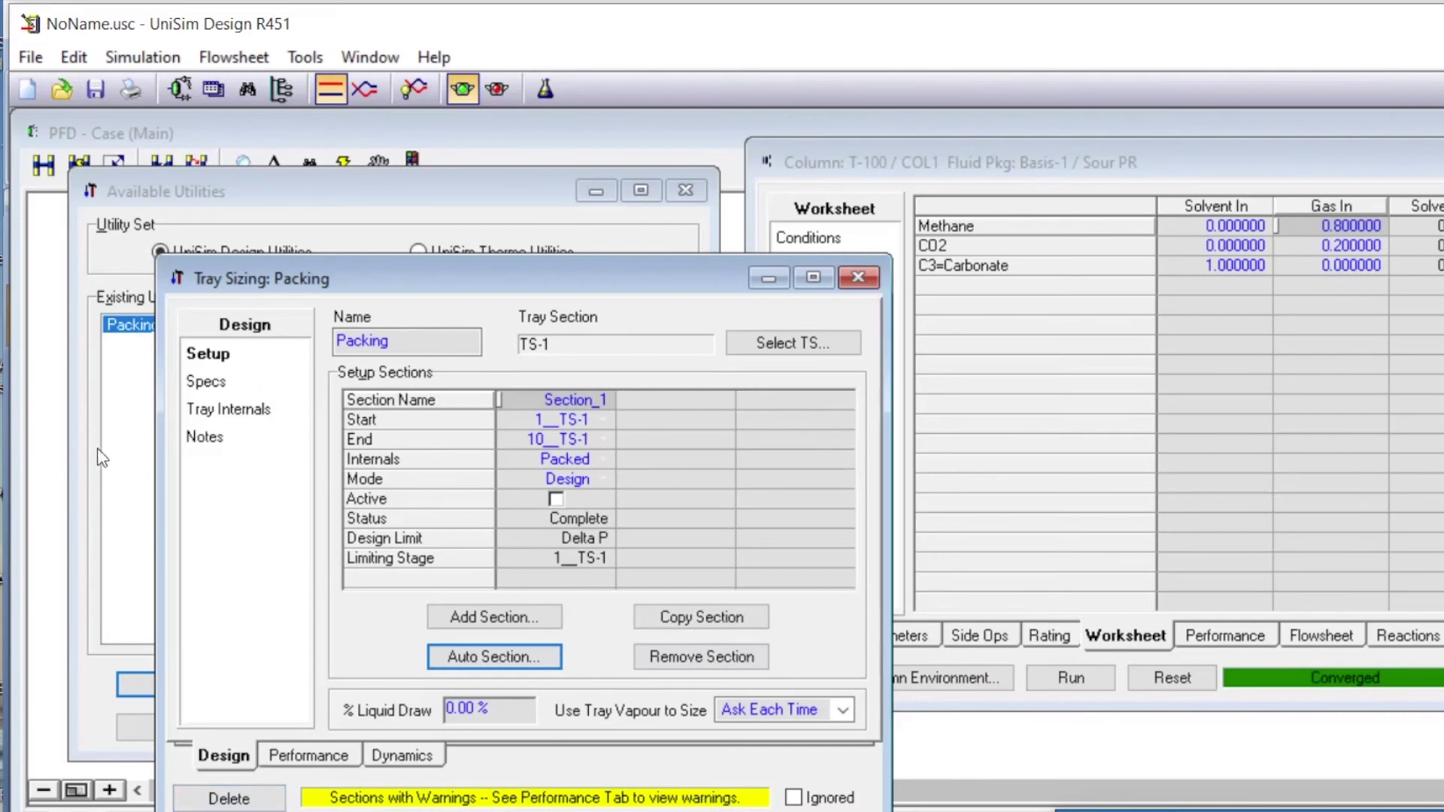
Examine the Packing utility's packed section results for the diameter and height, keeping the column worksheet in view
click(305, 755)
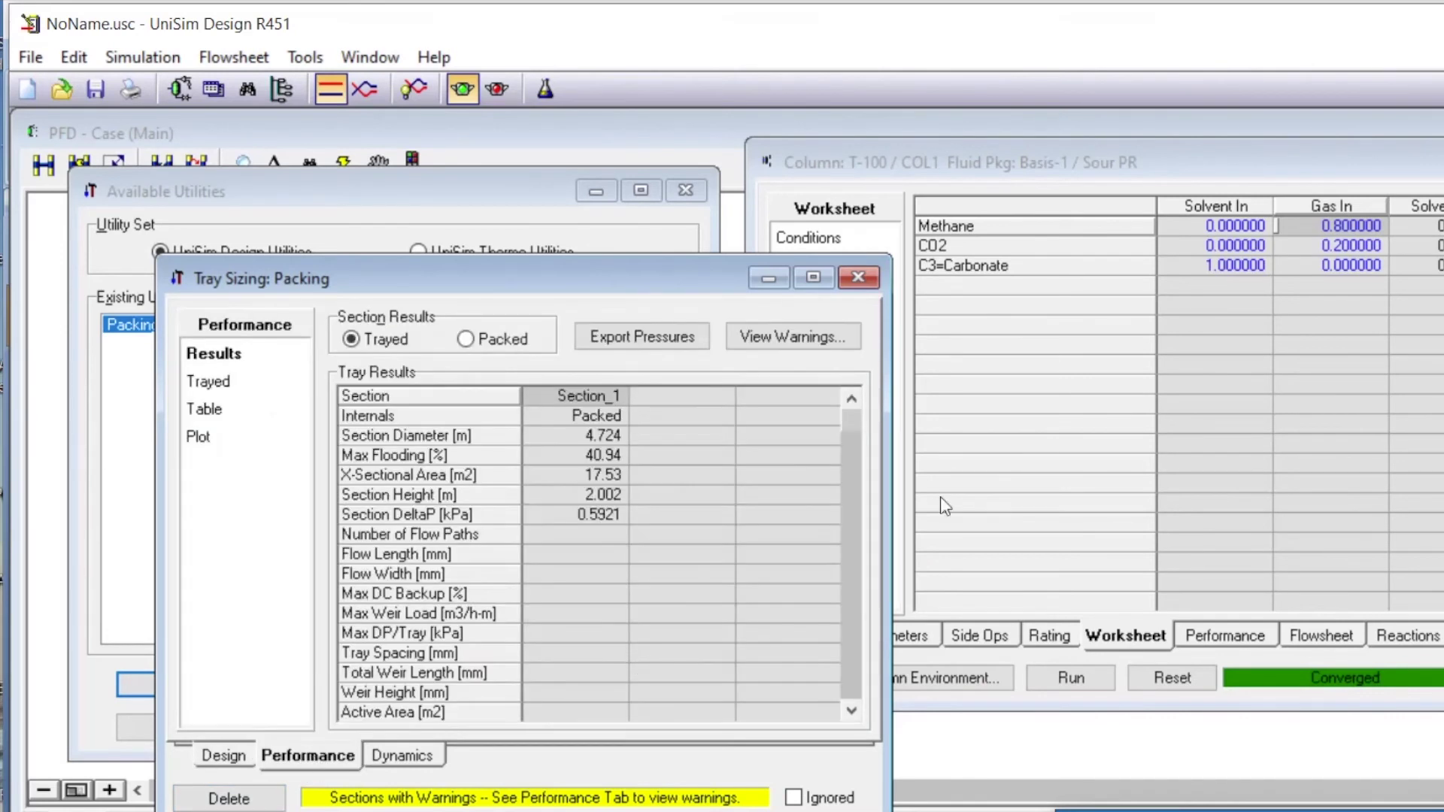
click(468, 338)
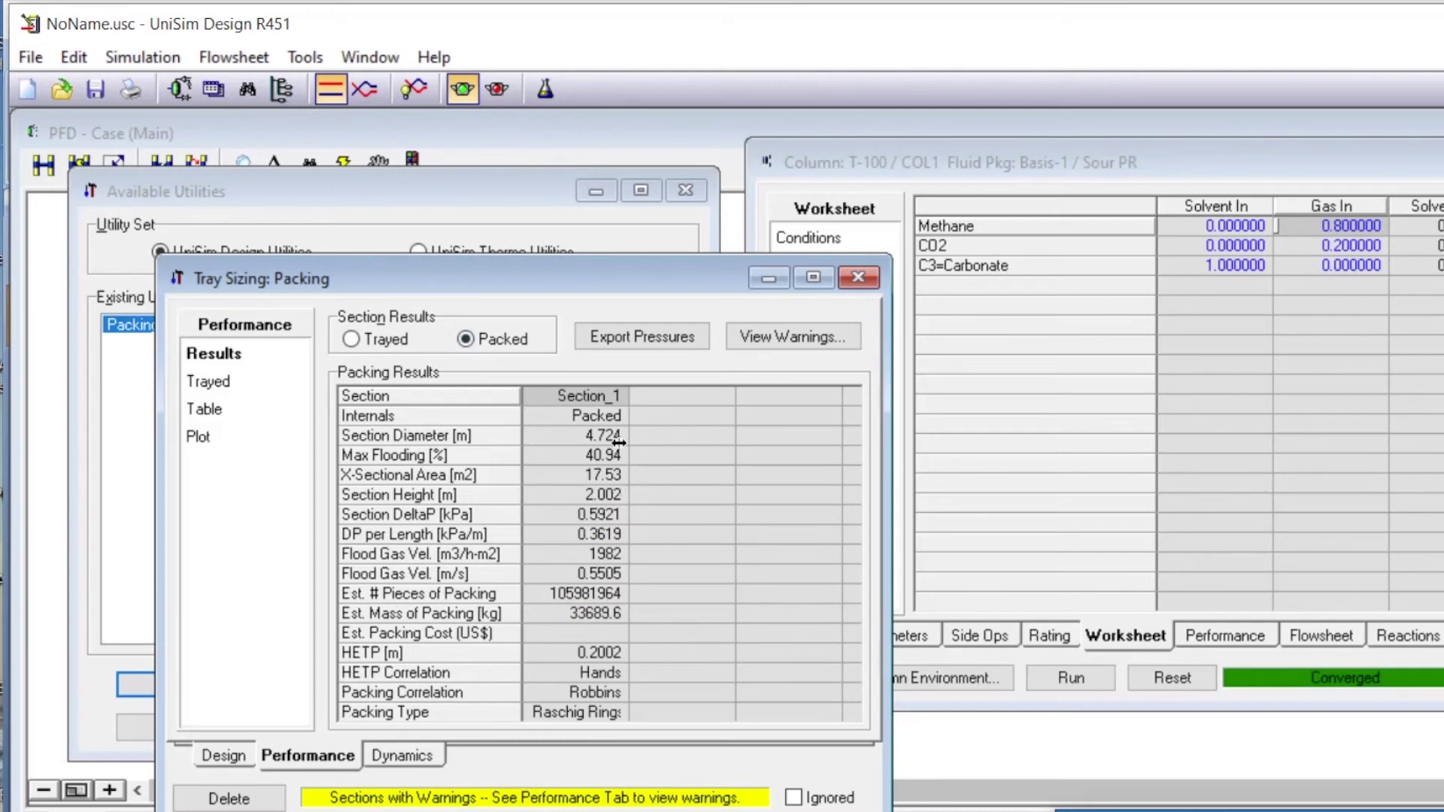
mouse_move(627, 500)
drag(692, 272, 561, 227)
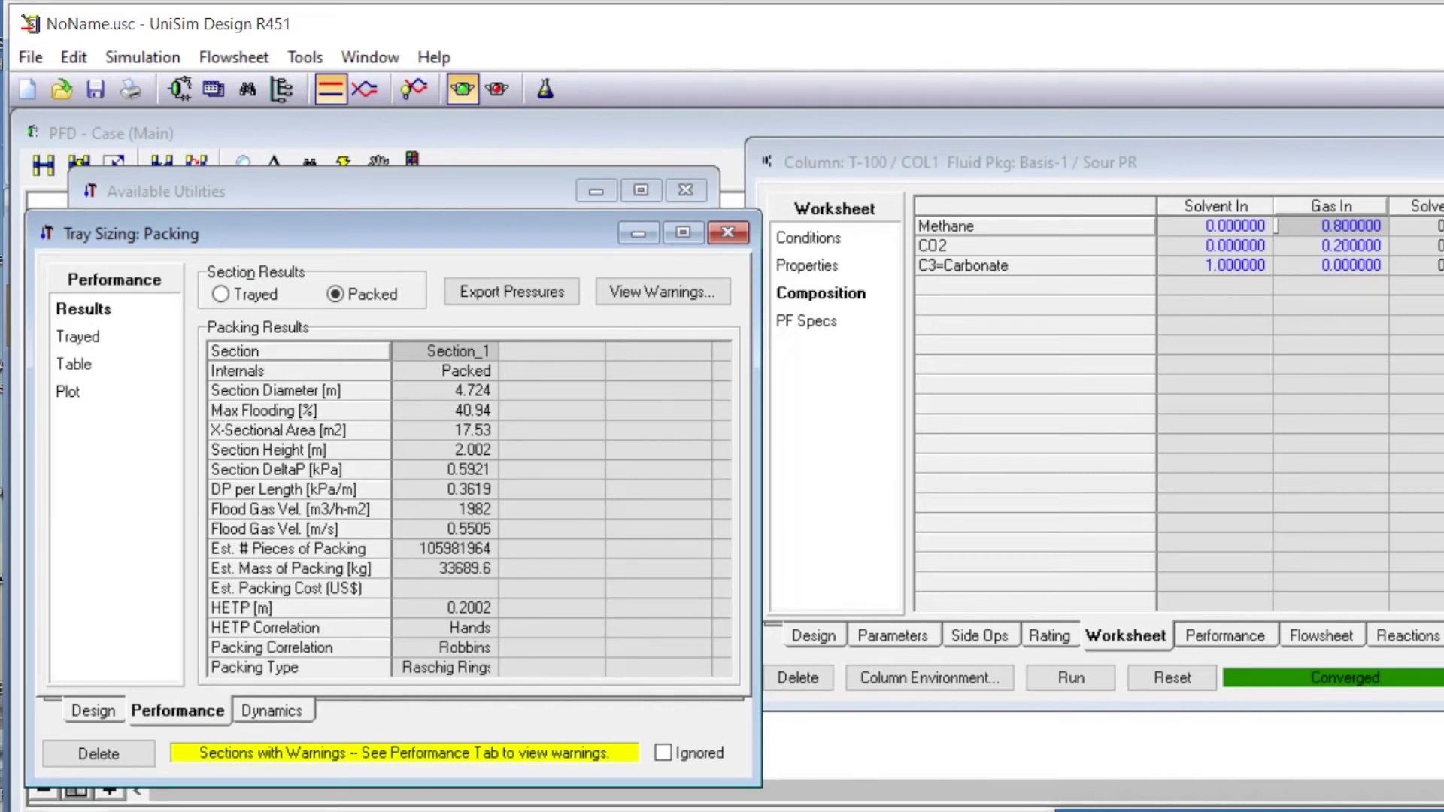
Set the Solvent In molar flow to 500 kgmole/h and check the resulting packed section diameter and height
click(826, 241)
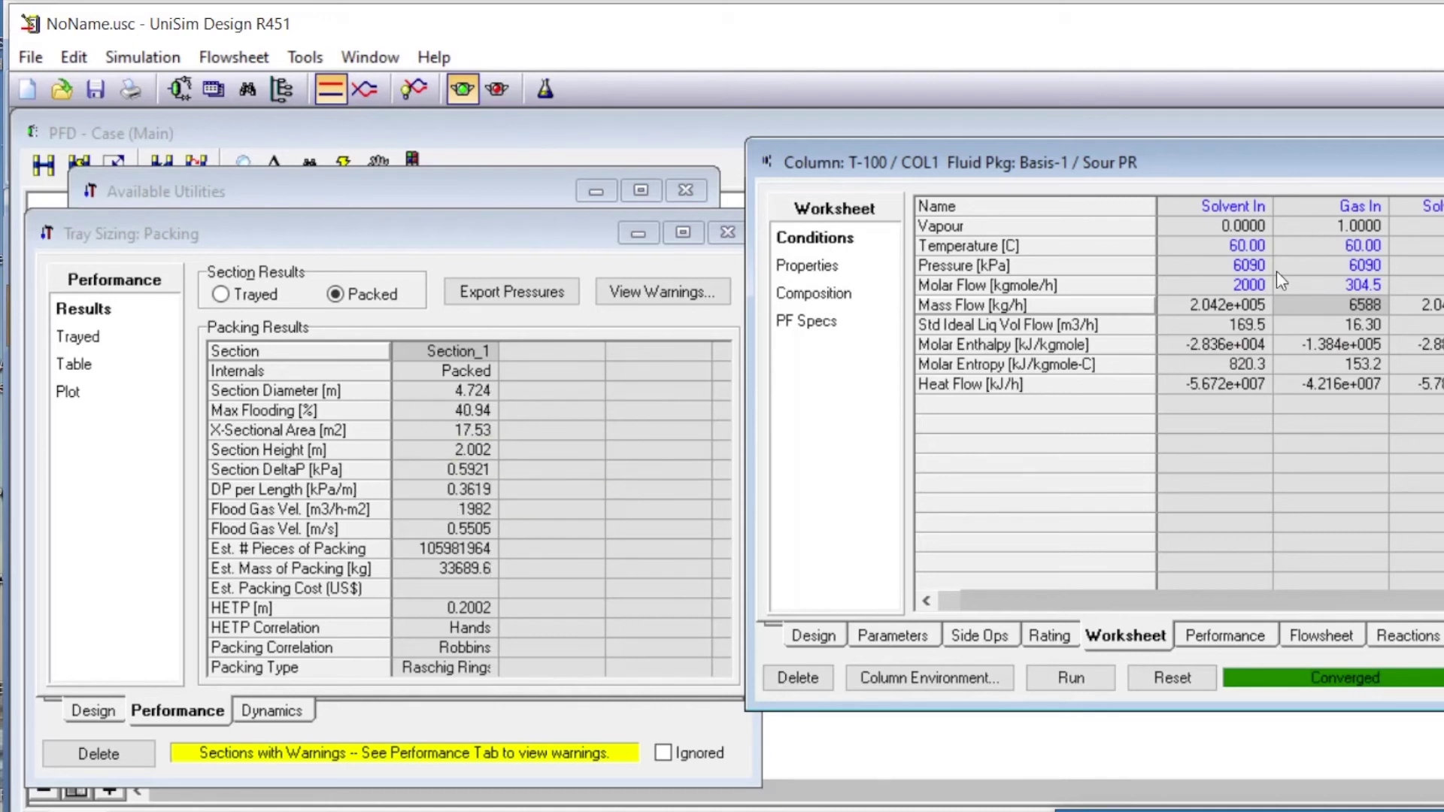
click(1252, 284)
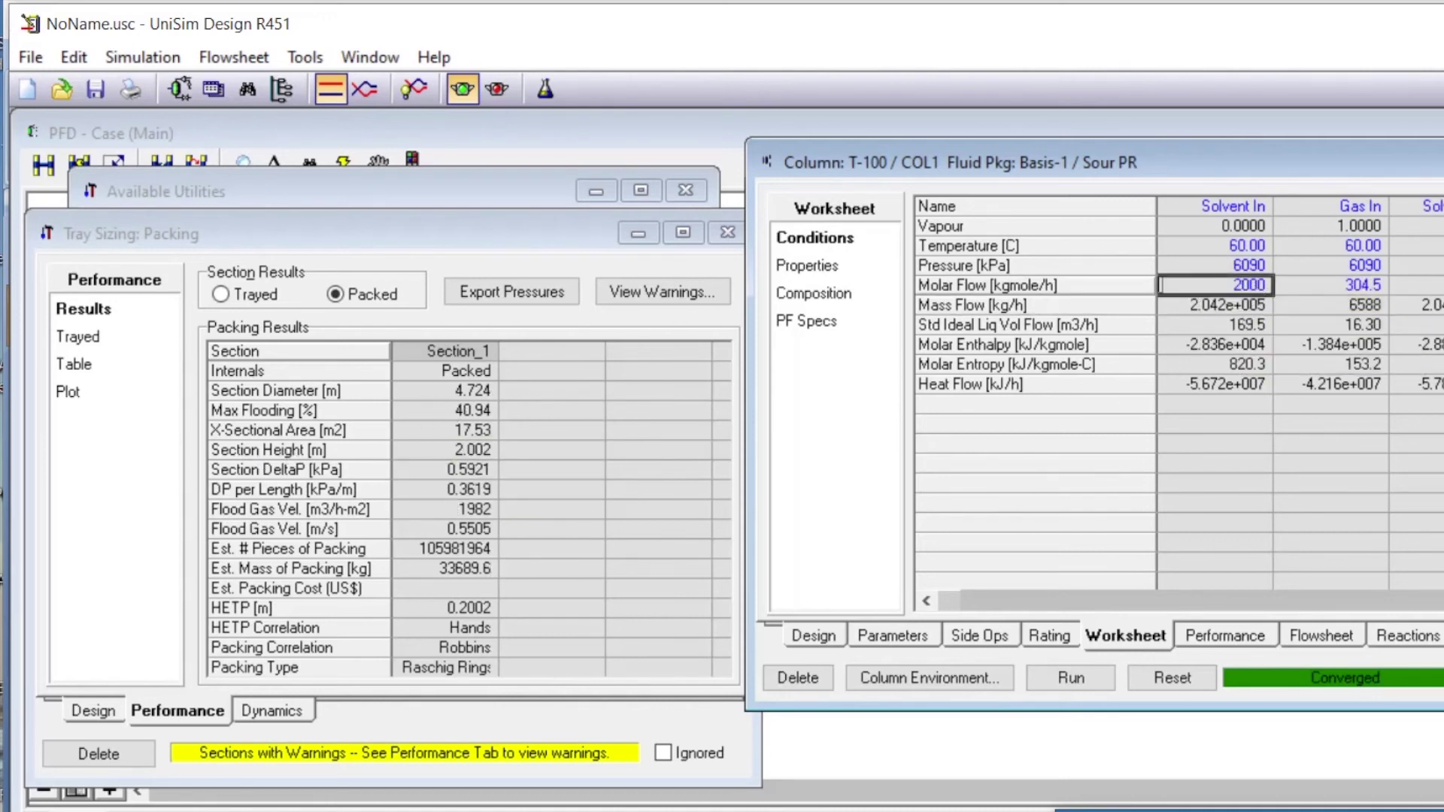
text(500)
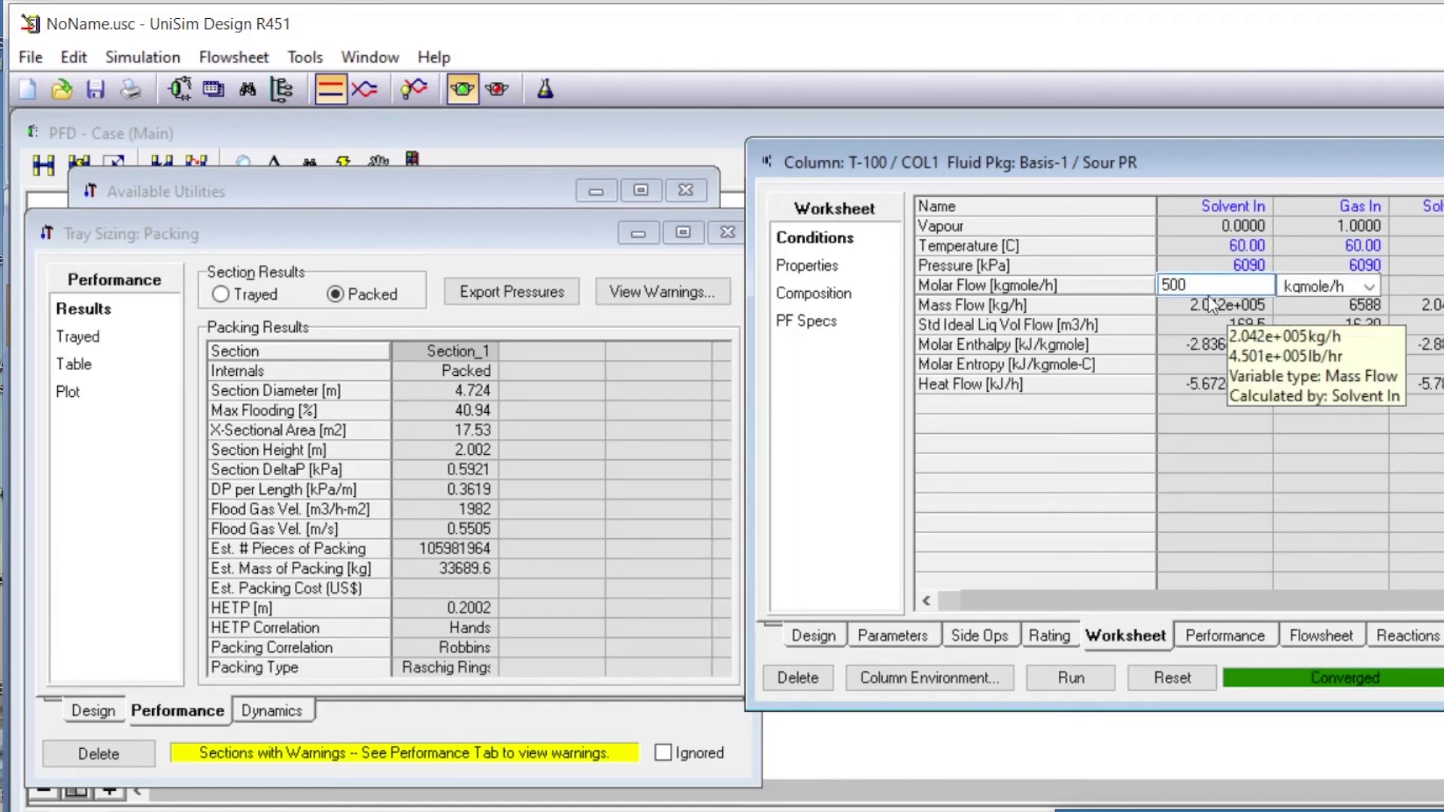
key(Return)
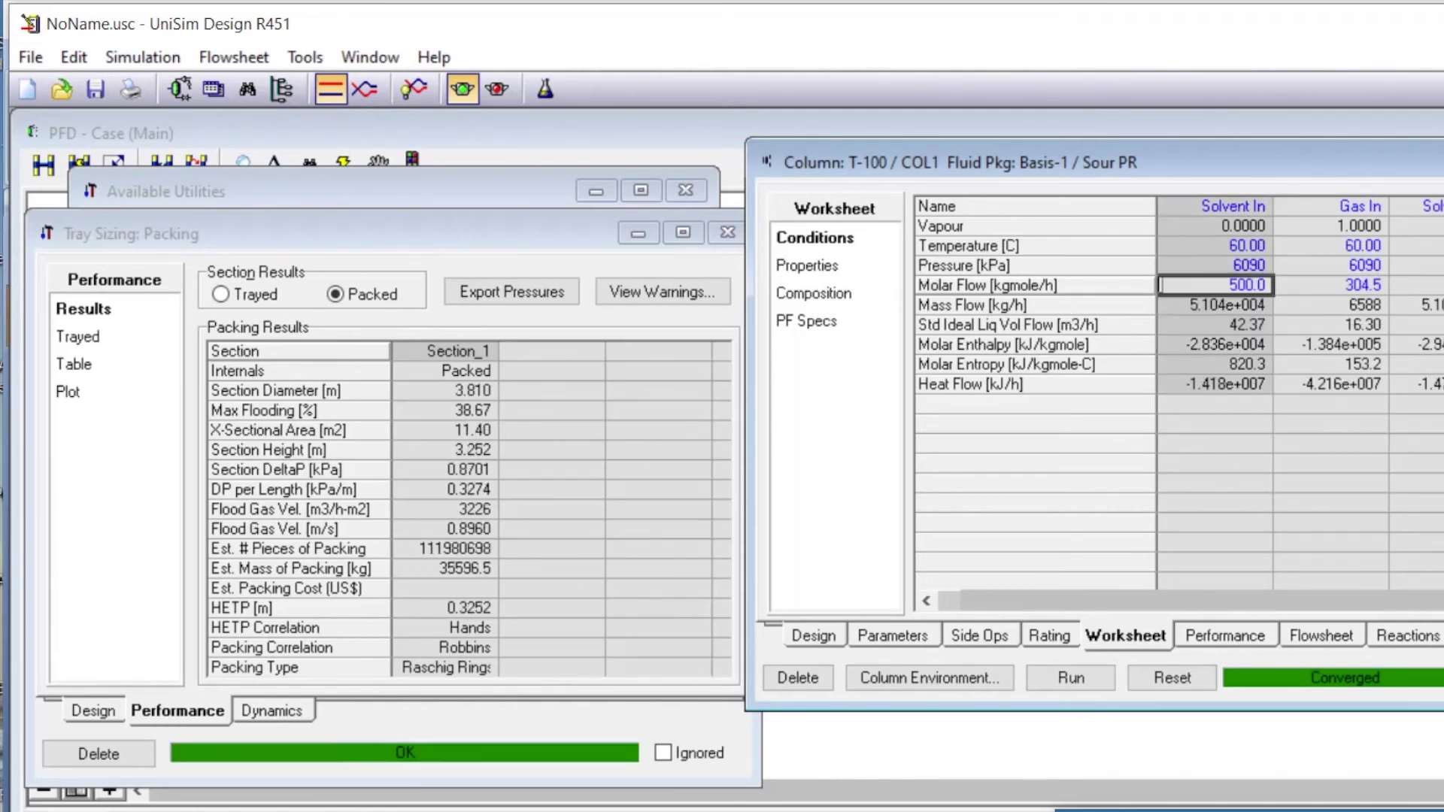
mouse_move(473, 391)
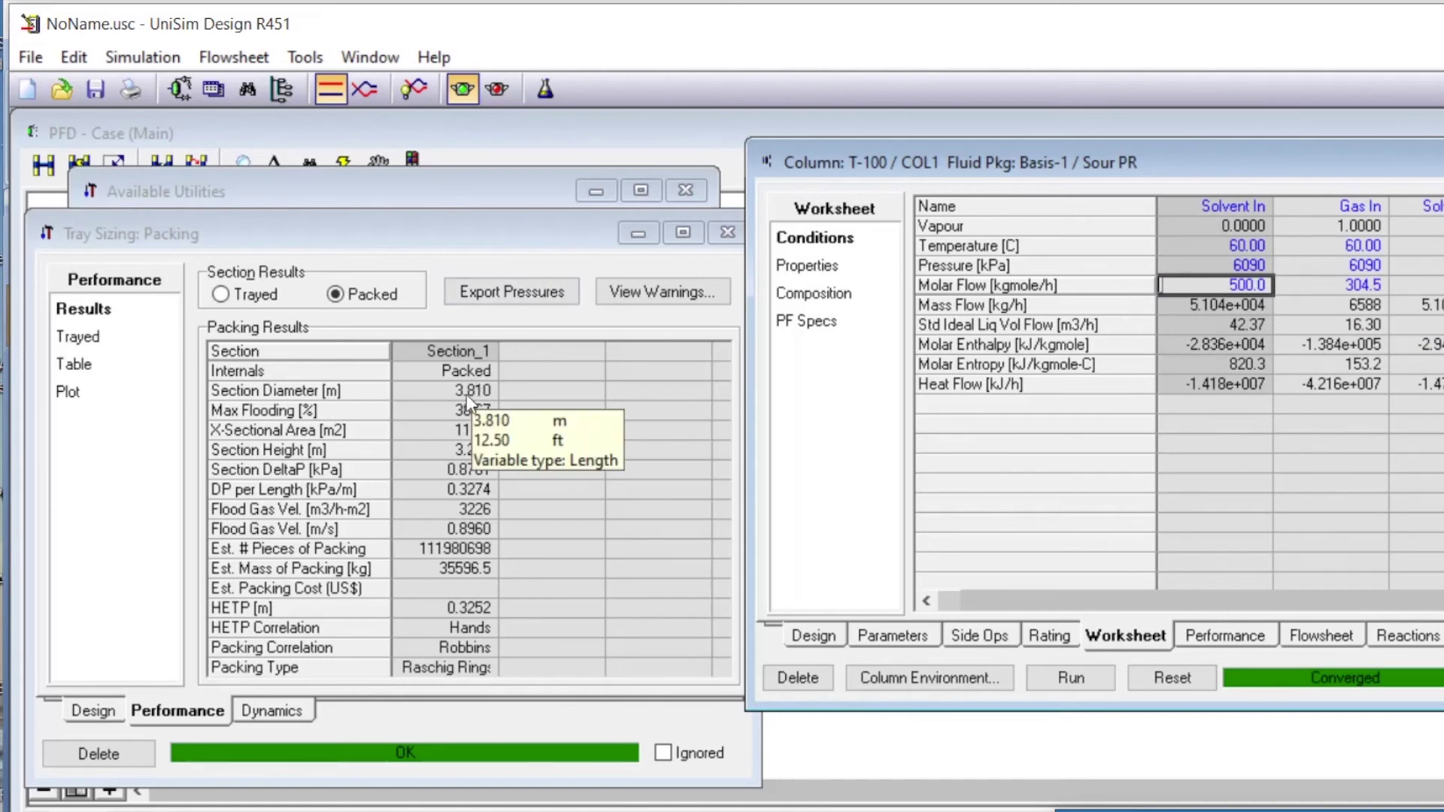
mouse_move(442, 449)
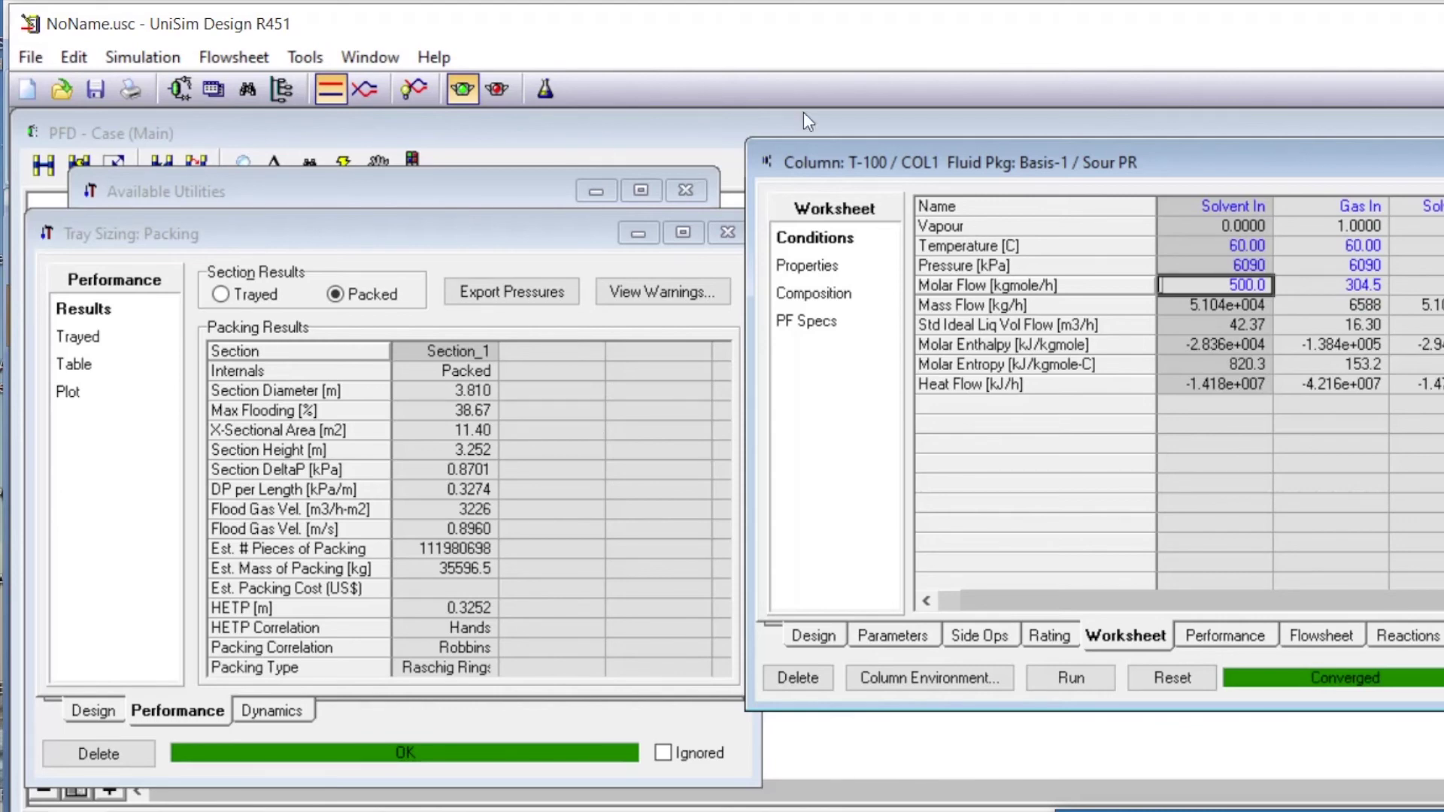
drag(545, 231, 550, 103)
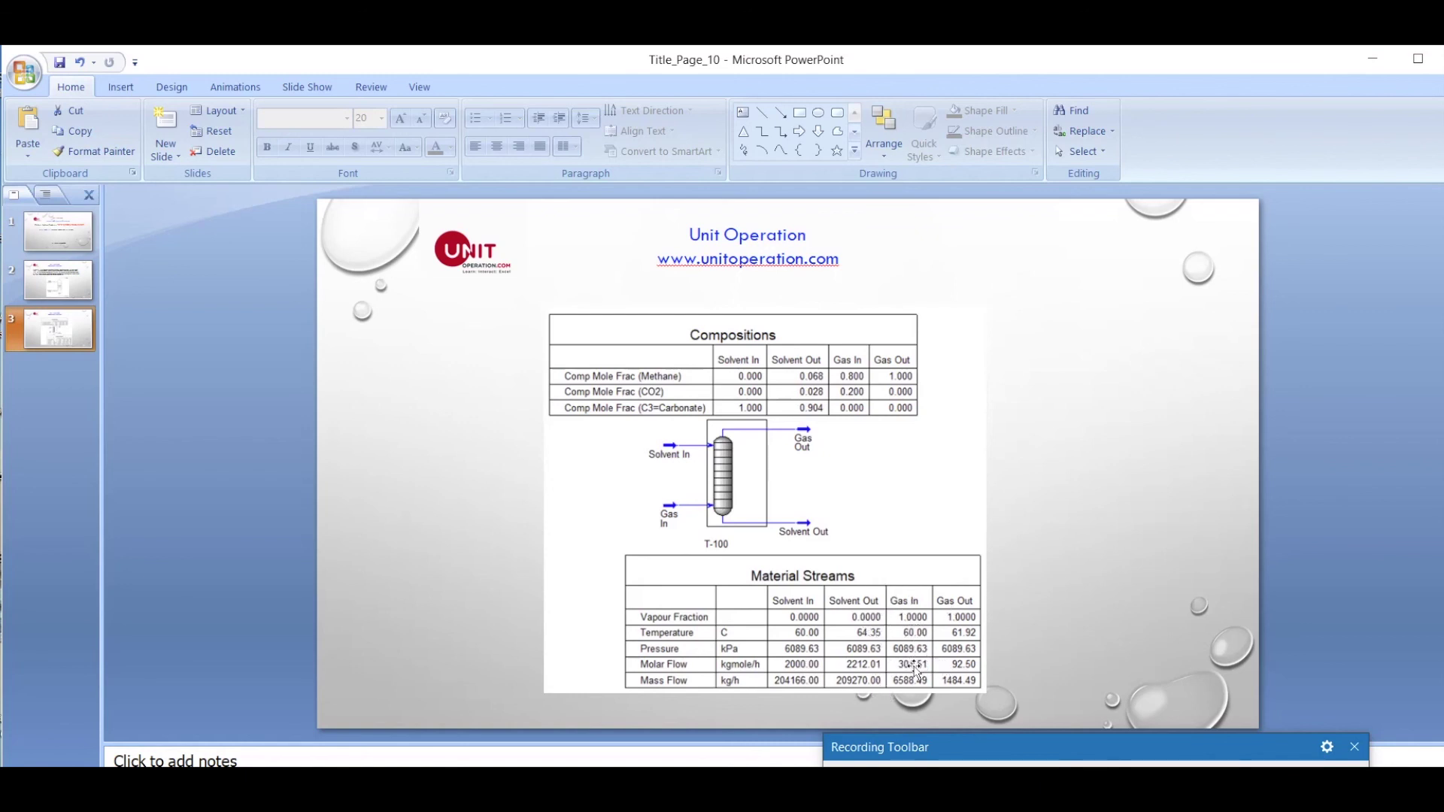
On the PowerPoint results slide, handwrite 7200 m3/h beside the Gas In molar flow and mark the other molar flows and Solvent In mass flow with arrows
drag(916, 658, 1019, 607)
mouse_move(1021, 600)
mouse_down()
mouse_move(1027, 613)
mouse_move(1099, 597)
mouse_move(1091, 583)
mouse_move(1098, 625)
mouse_move(1135, 601)
mouse_up()
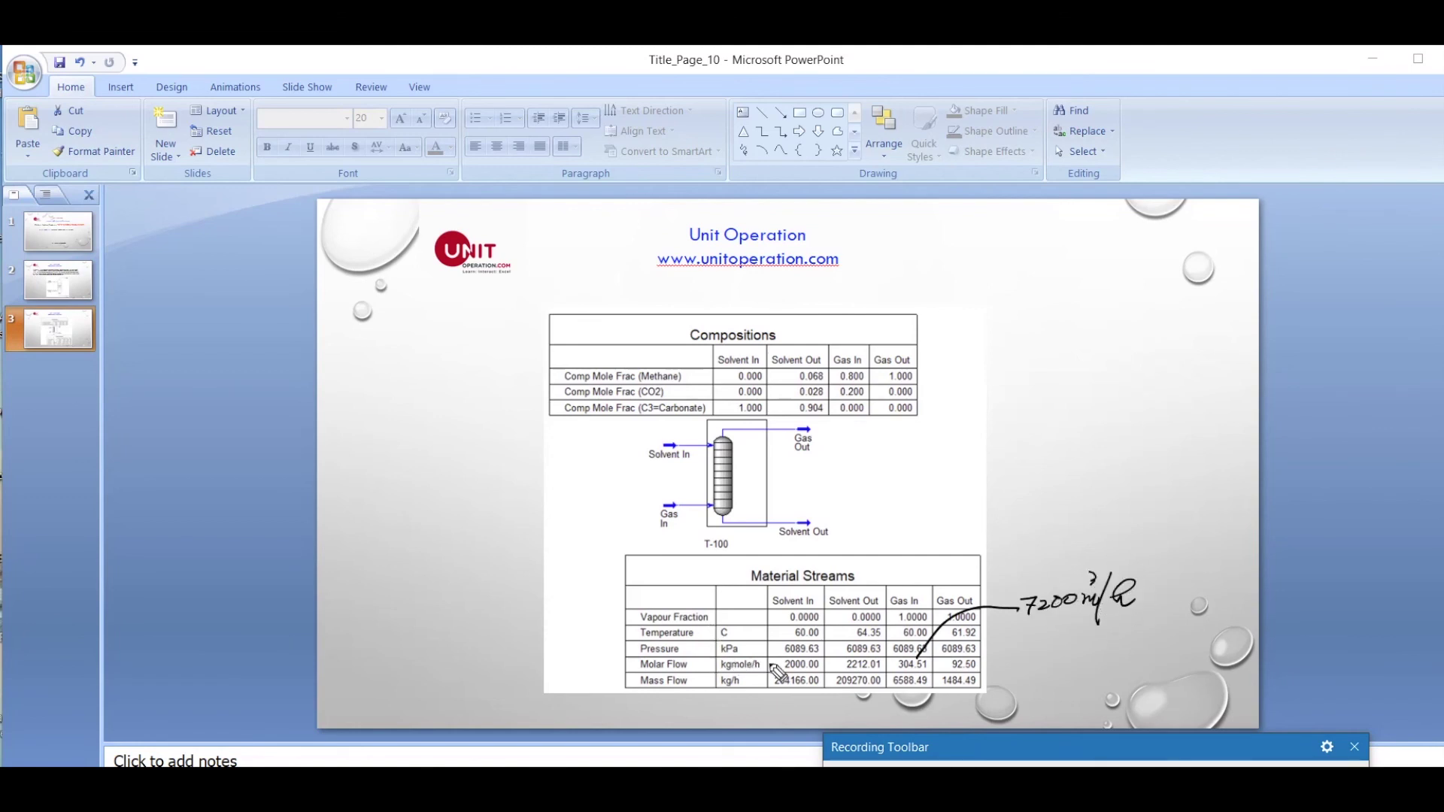
drag(772, 644, 788, 659)
drag(829, 668, 841, 670)
drag(932, 668, 945, 670)
drag(774, 704, 798, 698)
mouse_move(1437, 538)
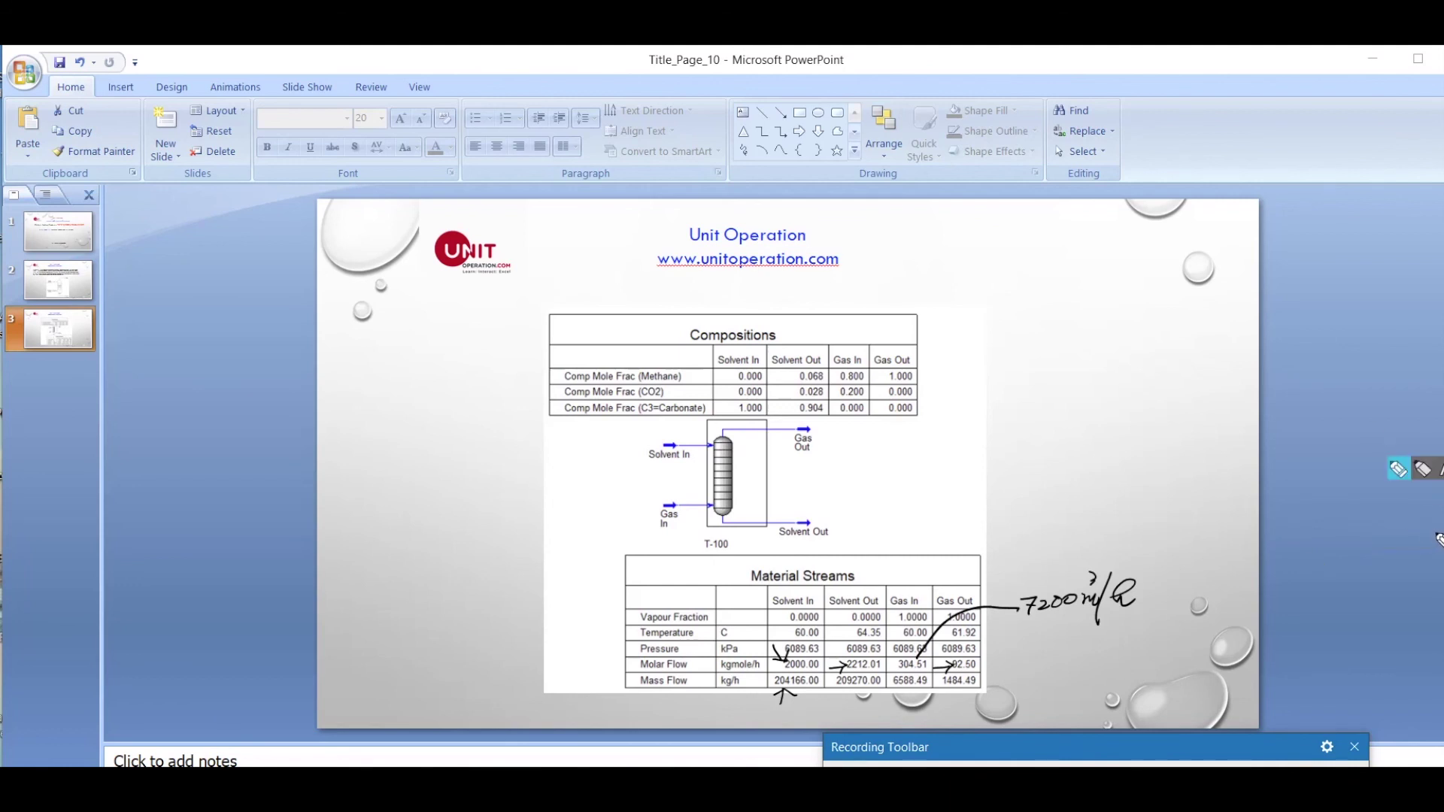